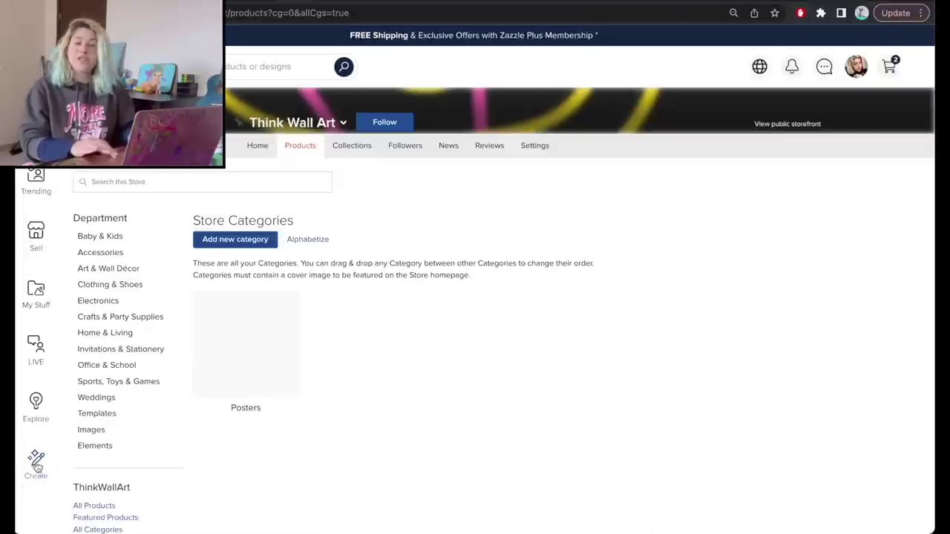
Search the blank products for "poster" and open the Square Poster product
left_click(35, 466)
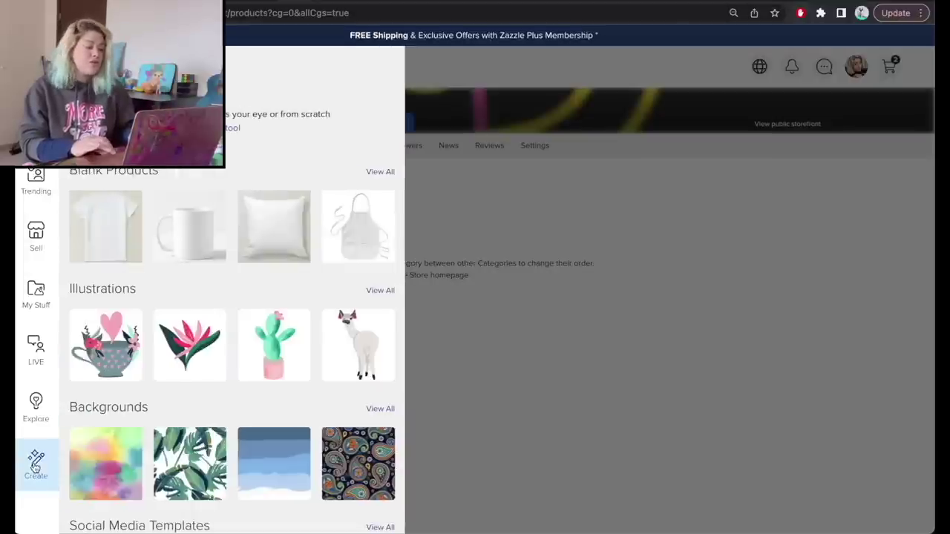
left_click(379, 175)
left_click(498, 192)
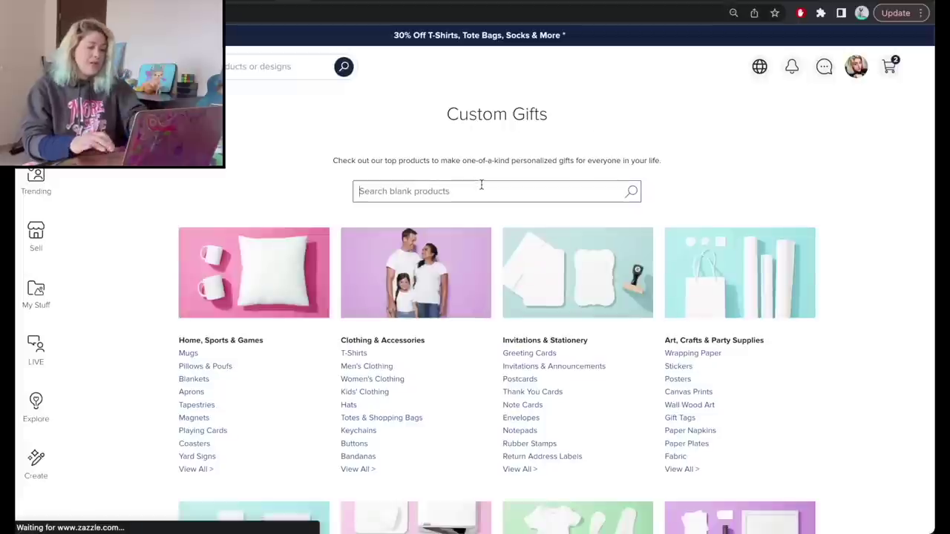
type("poster")
key("Return")
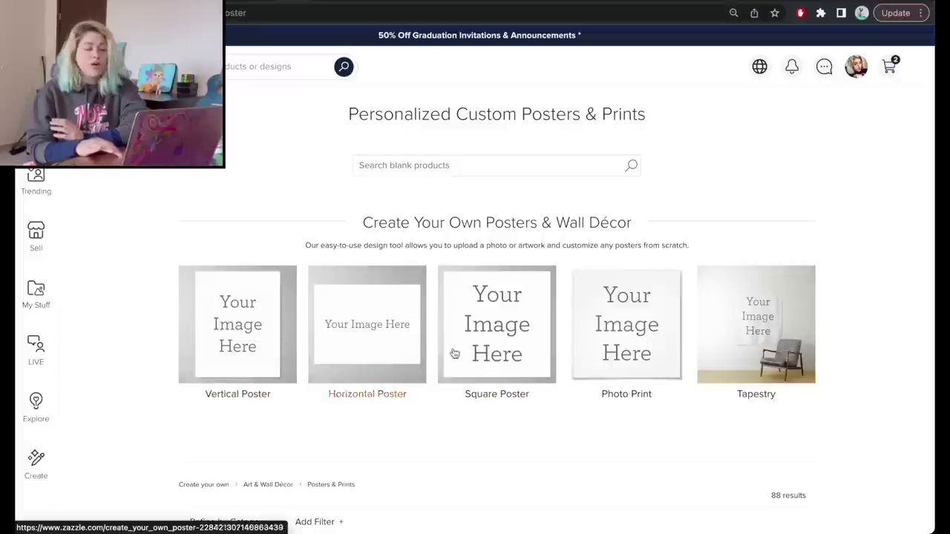
left_click(474, 331)
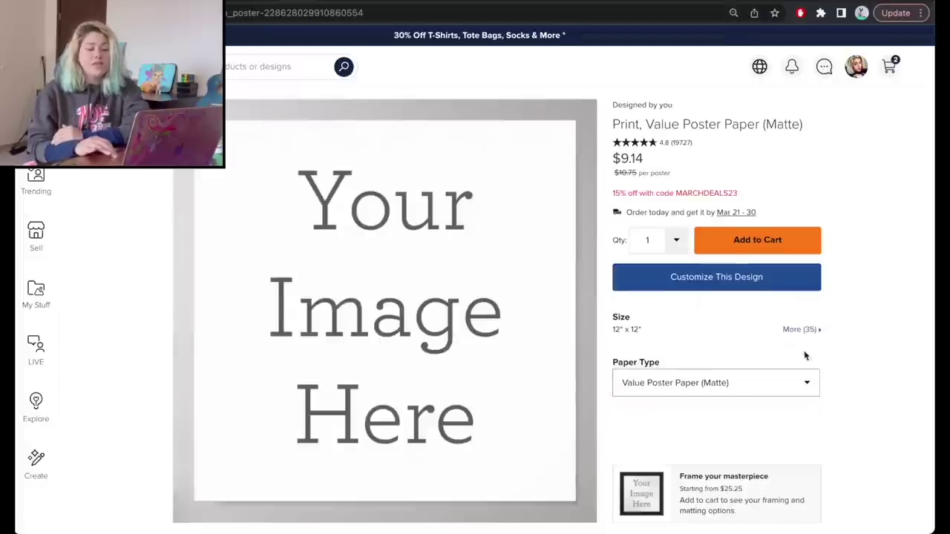
Open the poster's size options and try the recommended square sizes from Extra Small to Extra Large
left_click(808, 330)
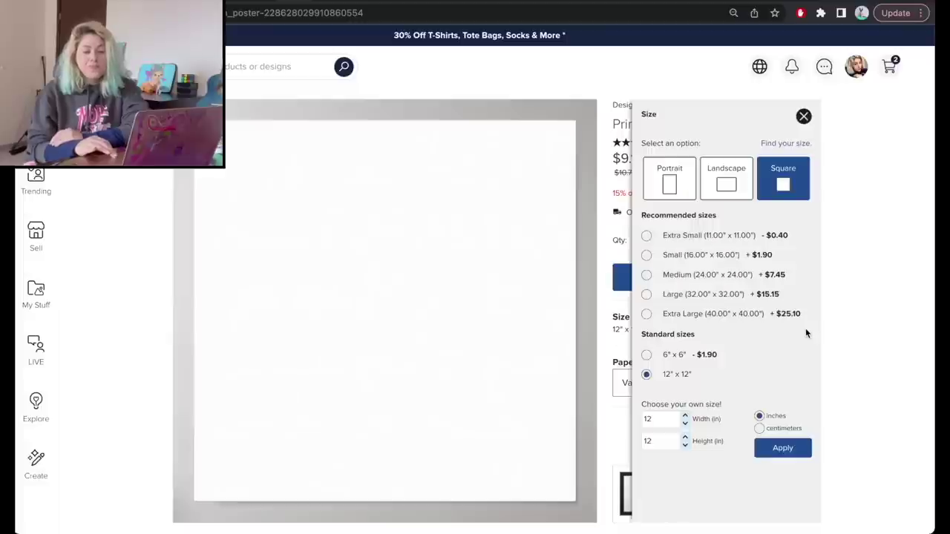
left_click(667, 238)
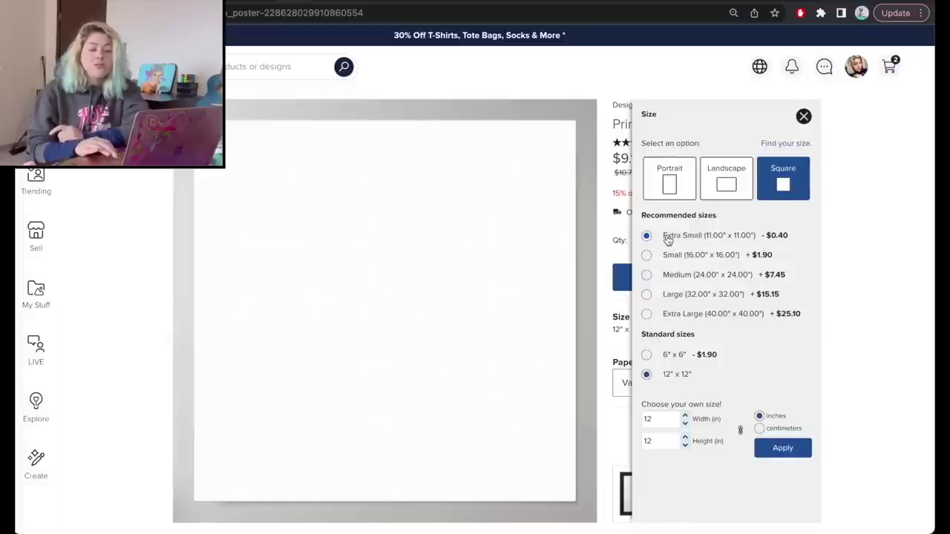
left_click(647, 254)
left_click(647, 274)
left_click(647, 294)
left_click(647, 314)
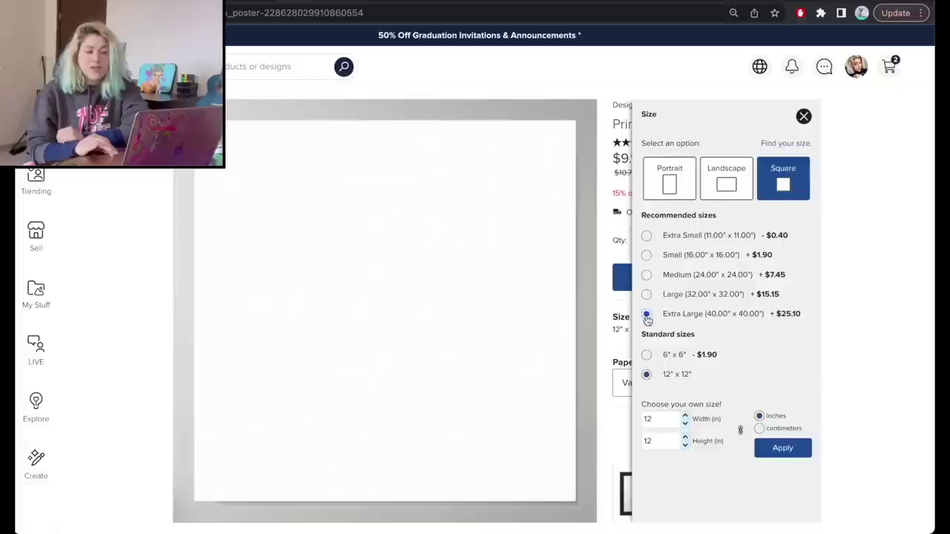
Compare the landscape, portrait and square options and set the poster to the portrait size Medium (24.00" x 36.00")
left_click(724, 167)
left_click(657, 188)
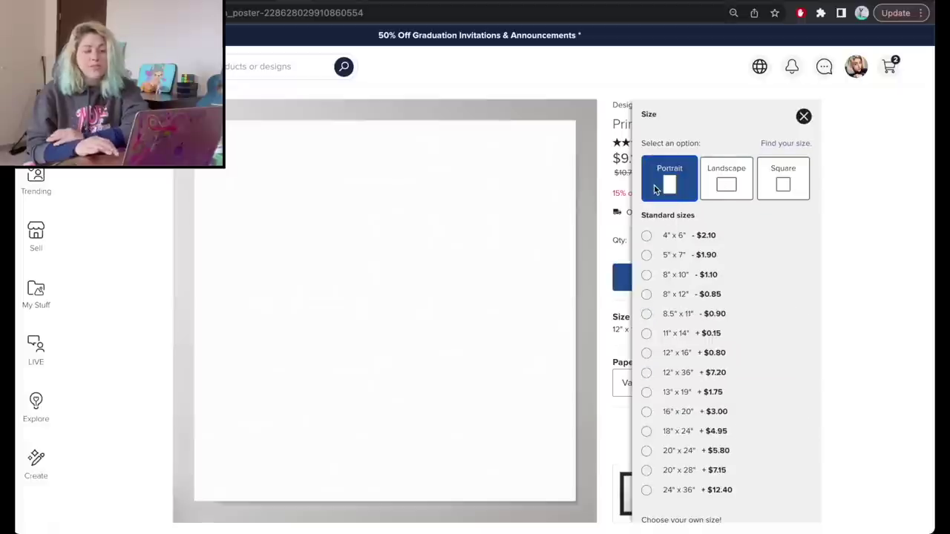
left_click(783, 178)
left_click(648, 357)
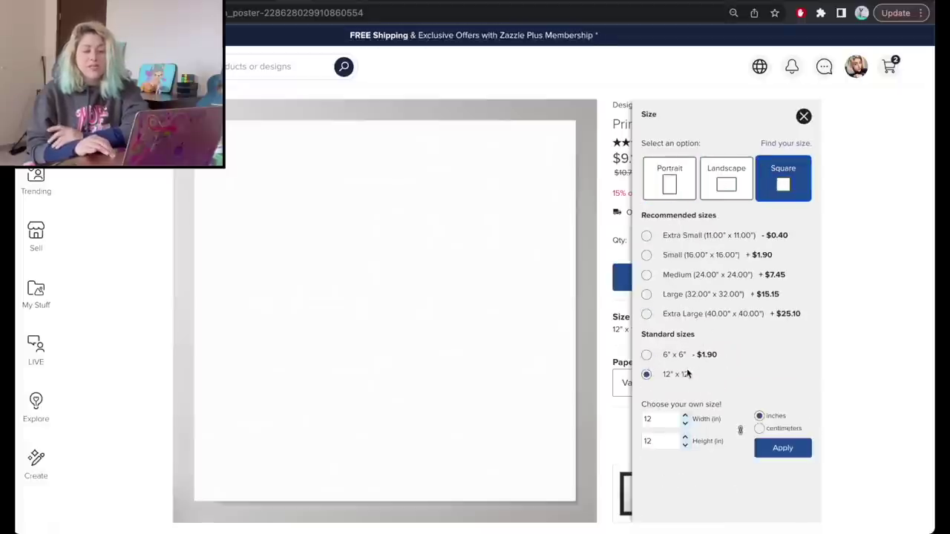
left_click(674, 419)
left_click(866, 332)
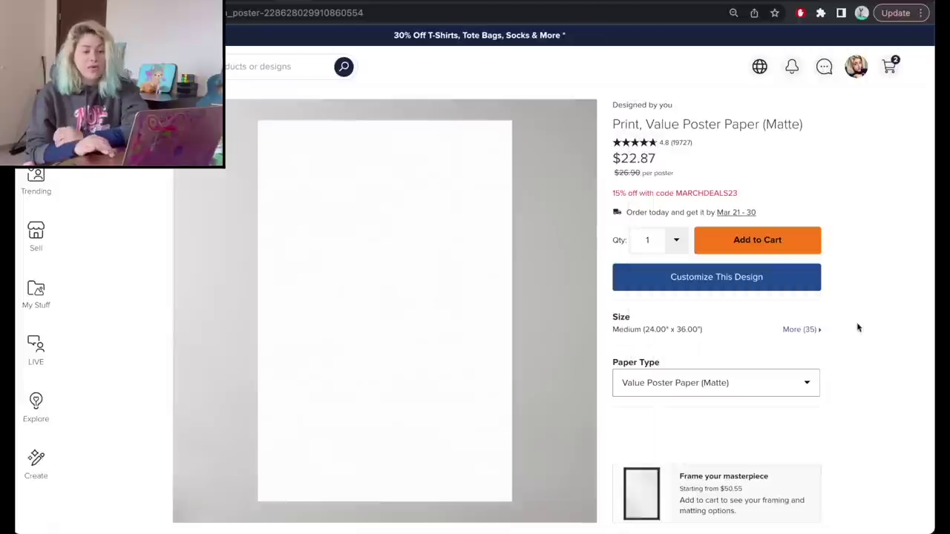
Review the available paper types and keep Value Poster Paper (Matte)
scroll(671, 336, "down", 1)
left_click(672, 332)
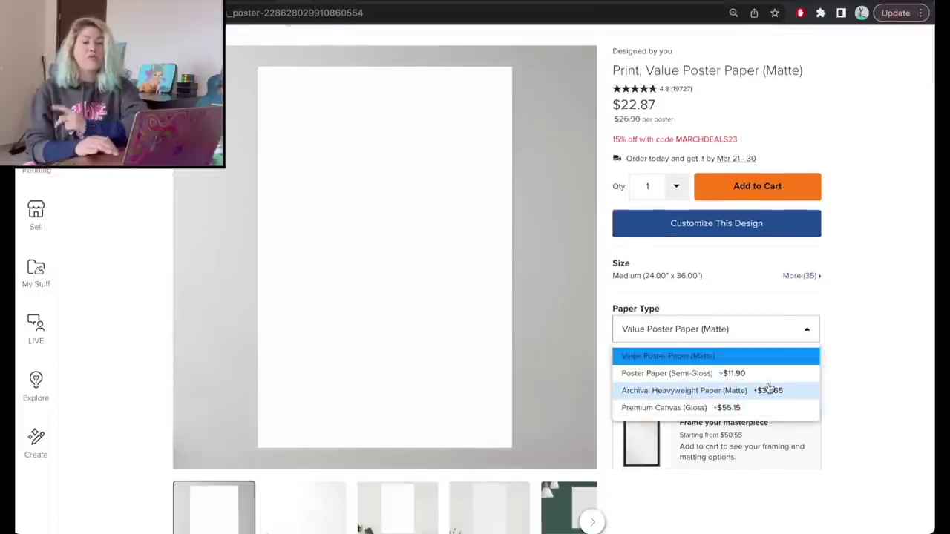
left_click(855, 290)
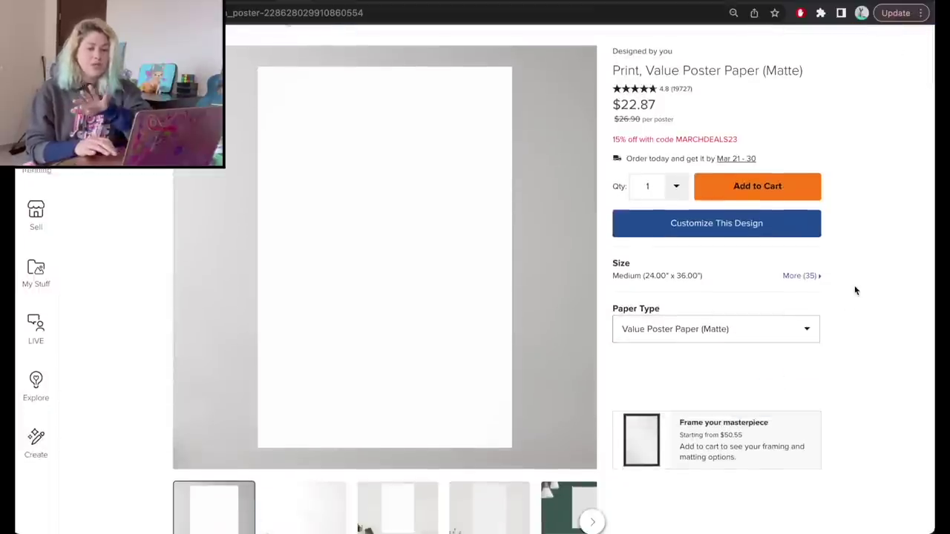
Open the poster for customizing and place the meditating woman artwork, maintaining the selected poster size Medium (24.00" x 36.00")
left_click(738, 225)
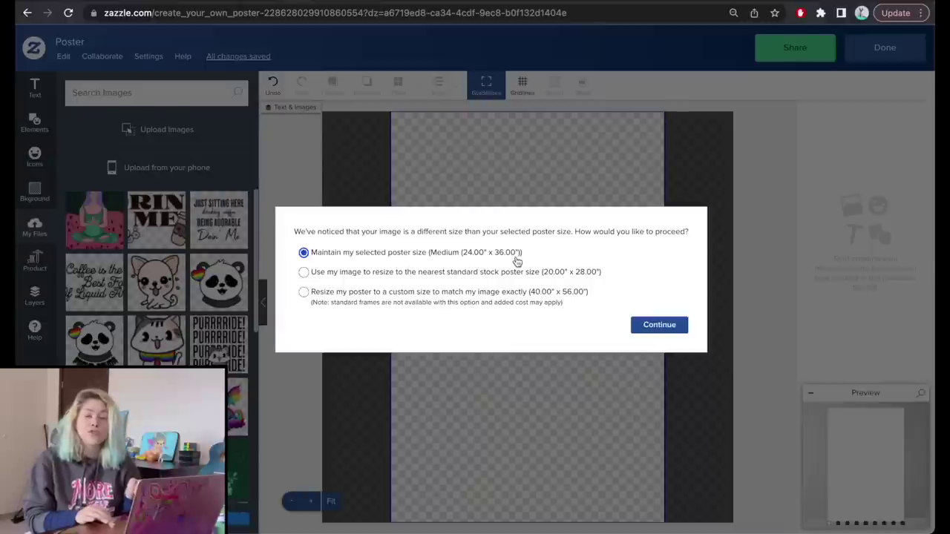
left_click(390, 276)
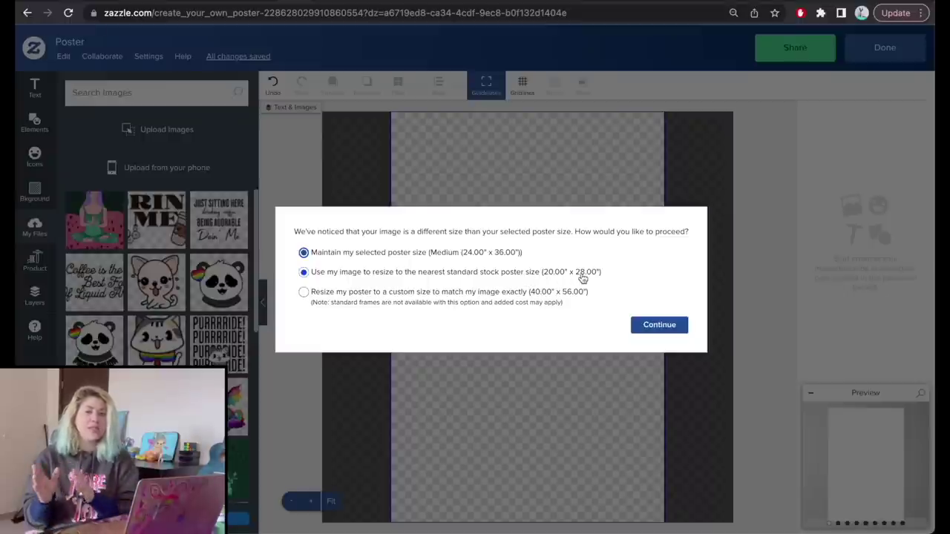
left_click(373, 304)
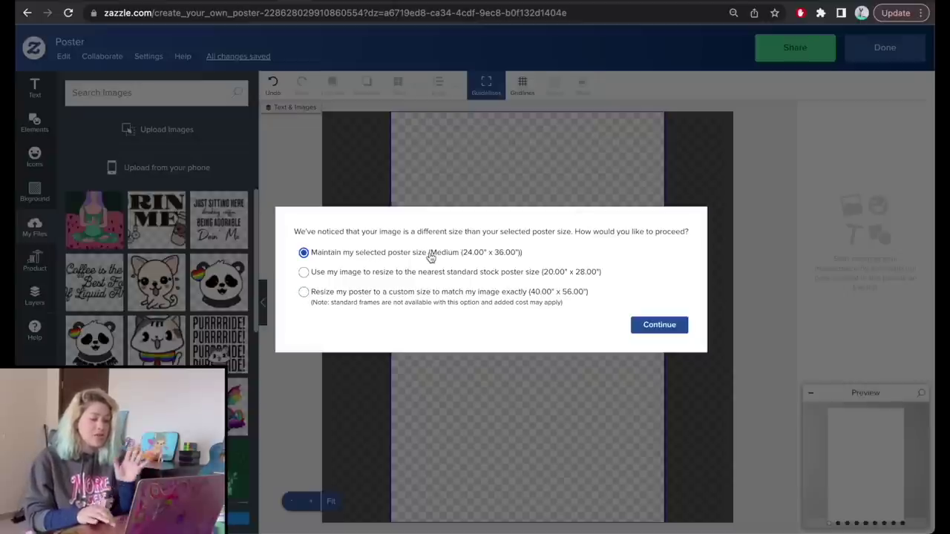
left_click(653, 327)
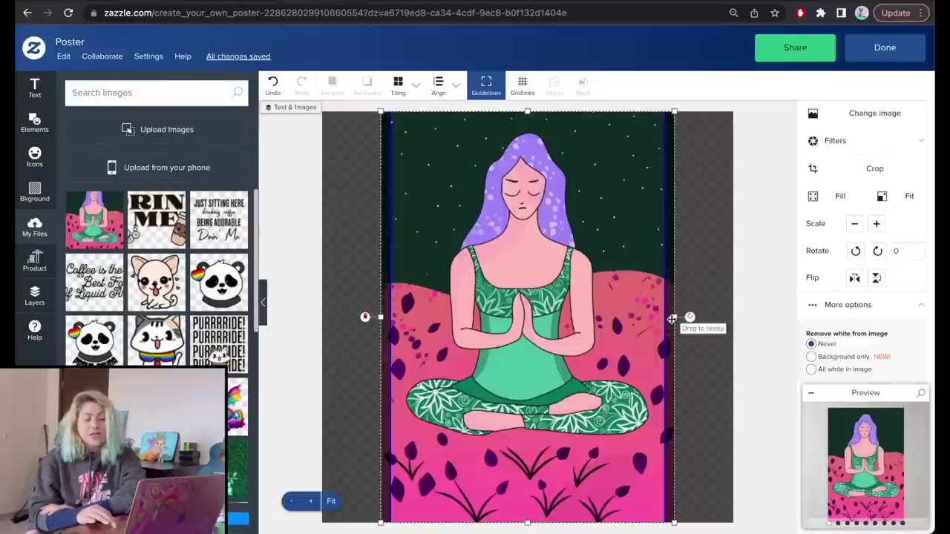
Preview the poster enlarged in the home office, kitchen, living room and nursery scenes, return to the front view and close the preview
left_click(855, 463)
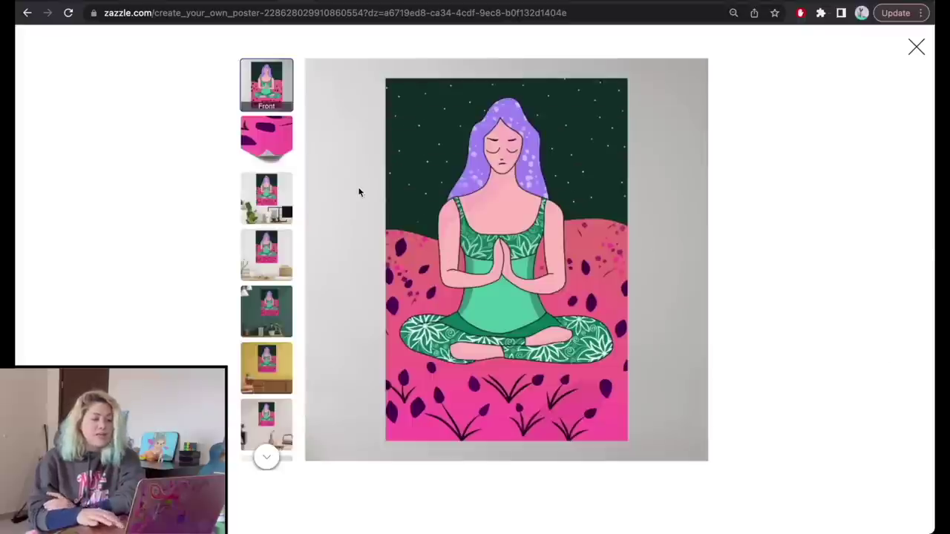
left_click(266, 195)
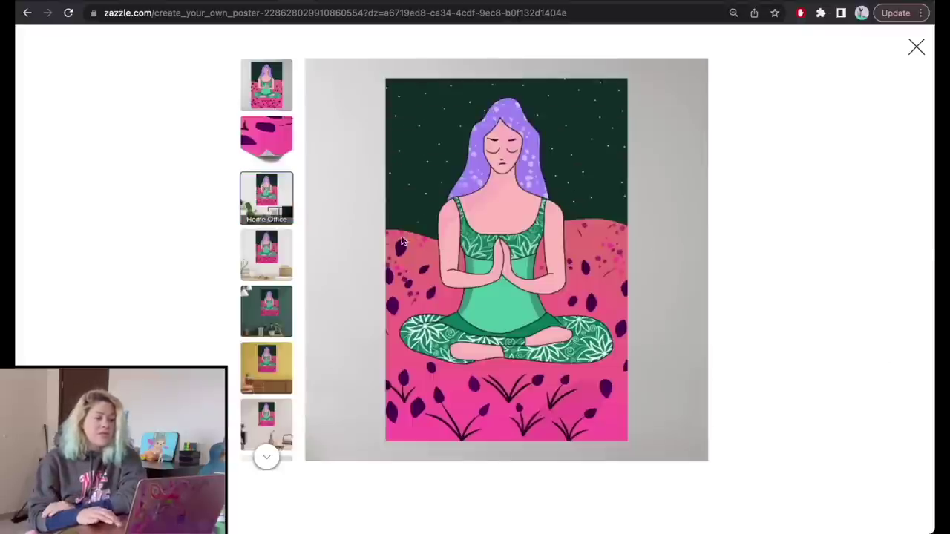
left_click(265, 249)
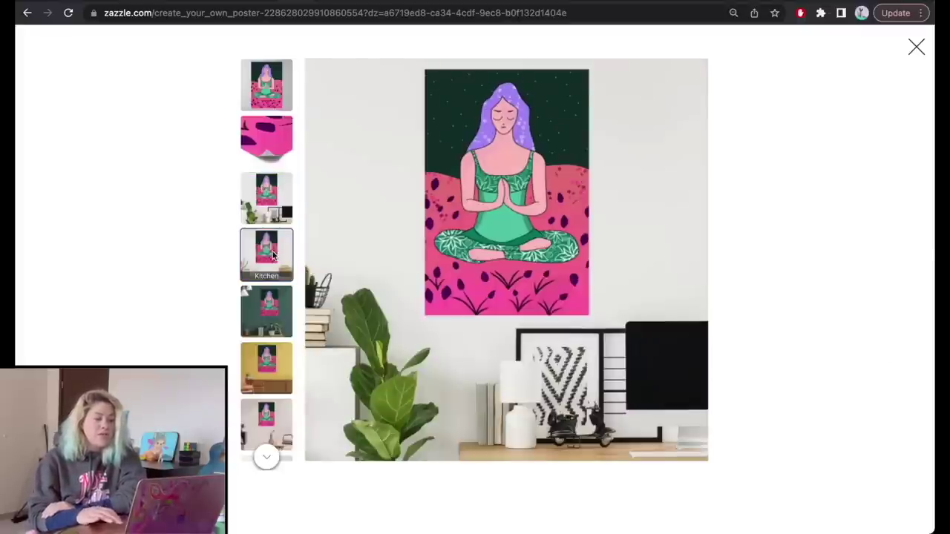
left_click(258, 331)
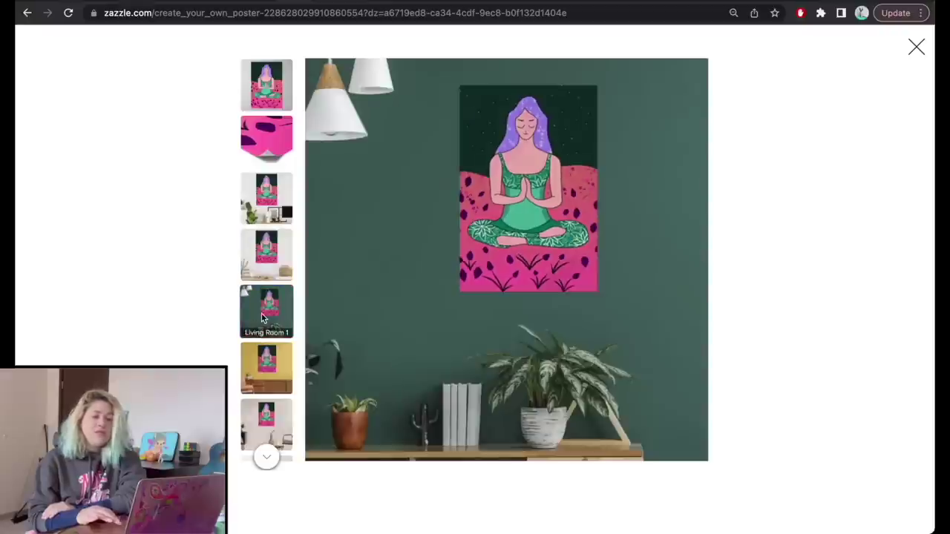
left_click(262, 364)
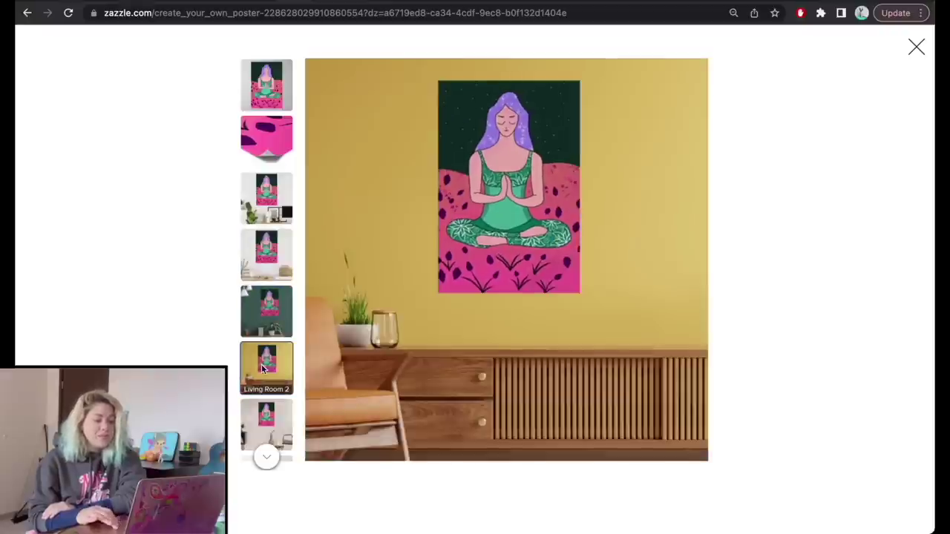
left_click(266, 457)
left_click(265, 319)
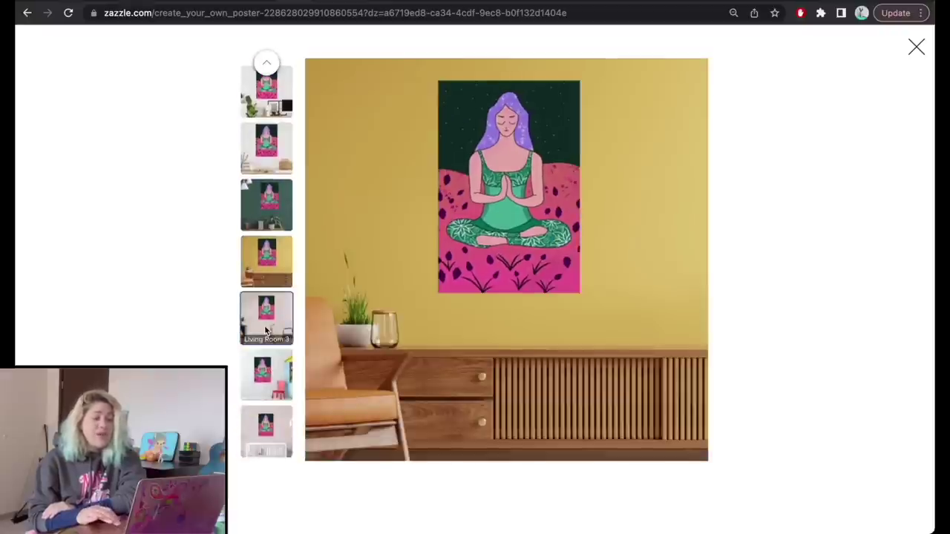
left_click(261, 383)
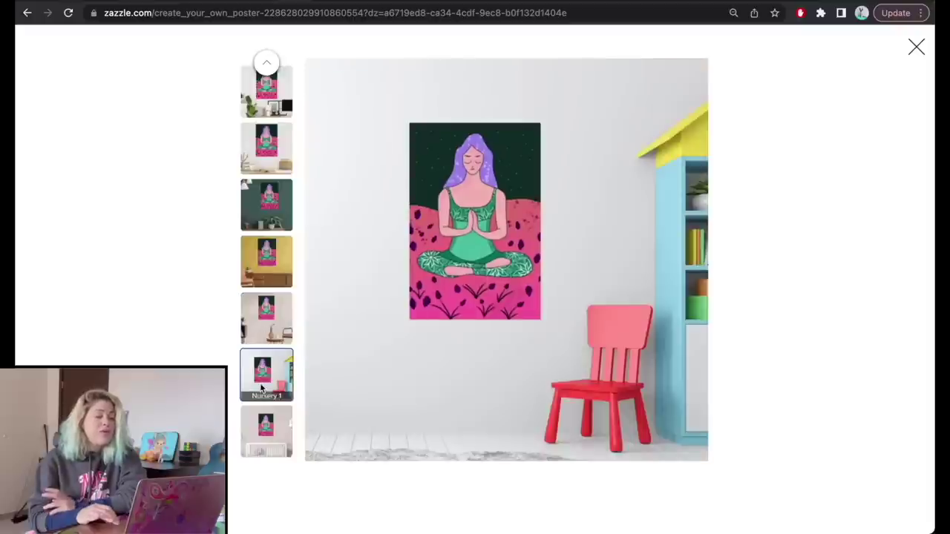
left_click(266, 434)
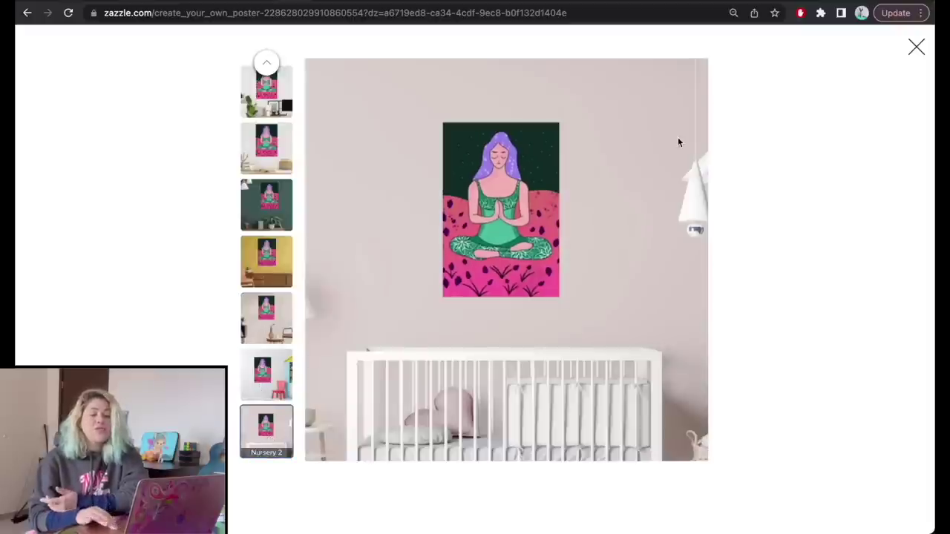
scroll(267, 260, "up", 3)
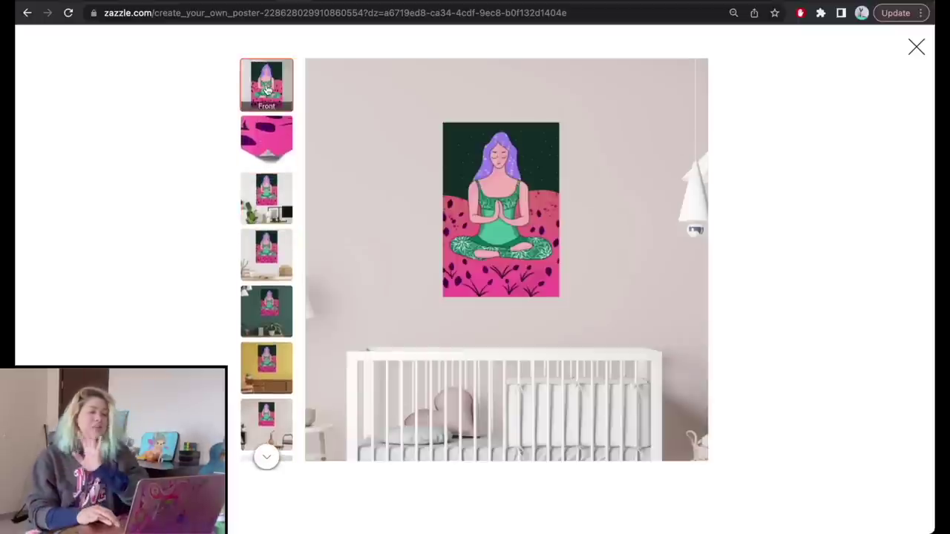
left_click(267, 86)
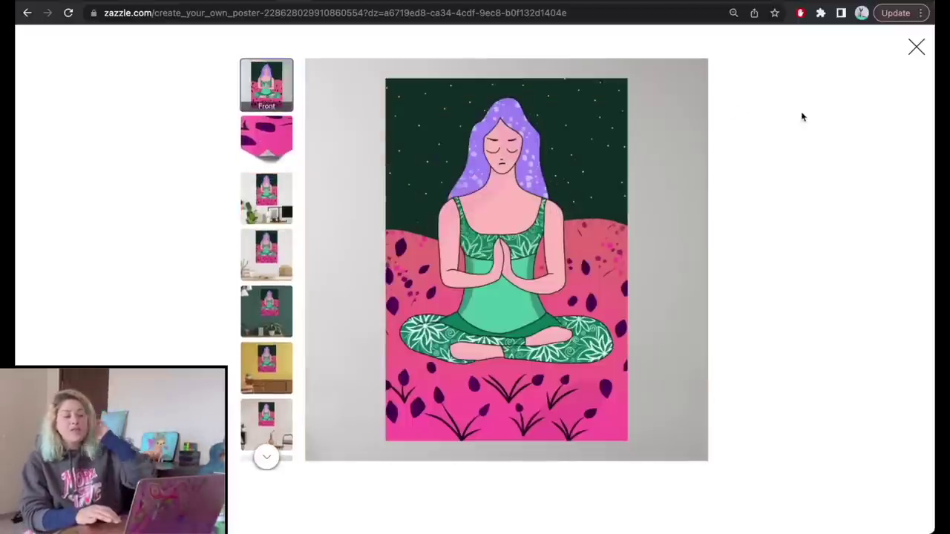
left_click(916, 46)
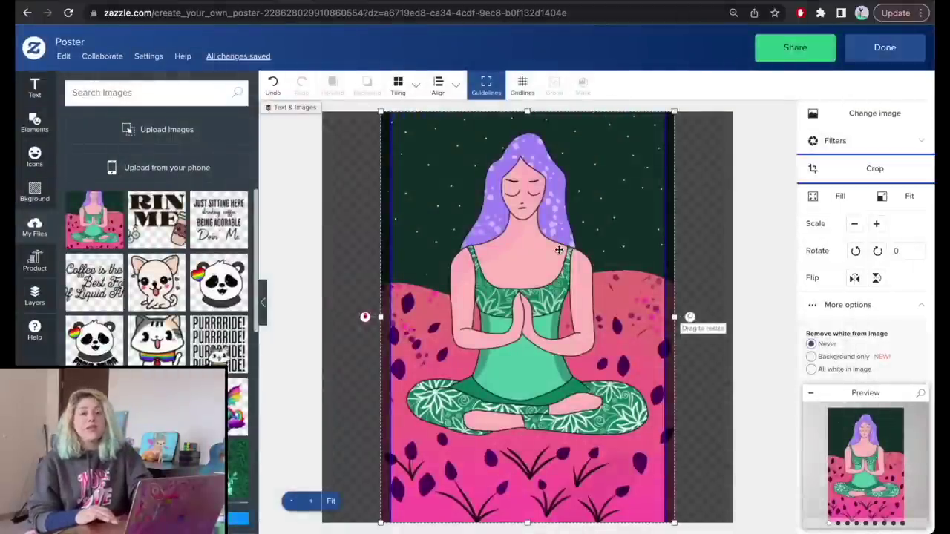
Crop narrow strips off both sides of the artwork so its width matches the poster's printable area
left_click(877, 171)
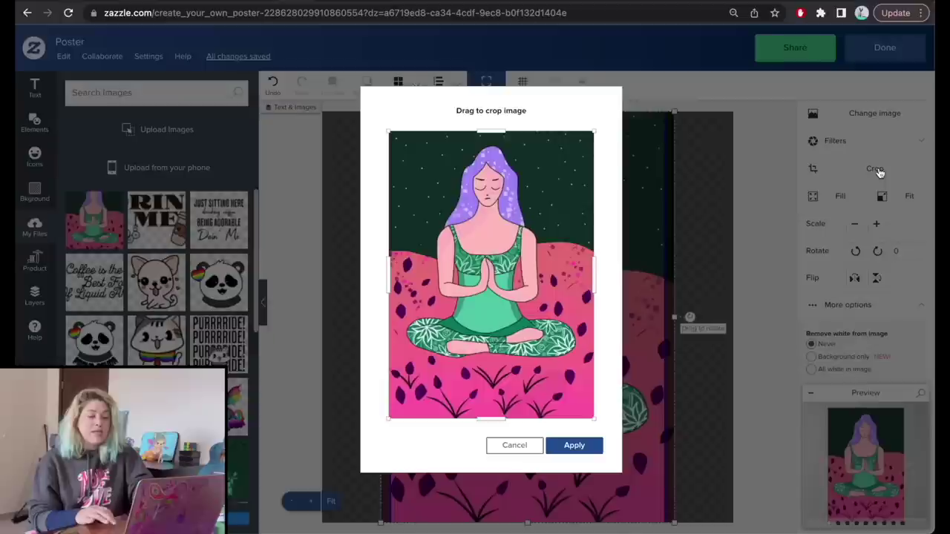
left_click_drag(595, 270, 587, 272)
left_click_drag(387, 276, 394, 276)
left_click_drag(588, 283, 591, 285)
left_click(574, 446)
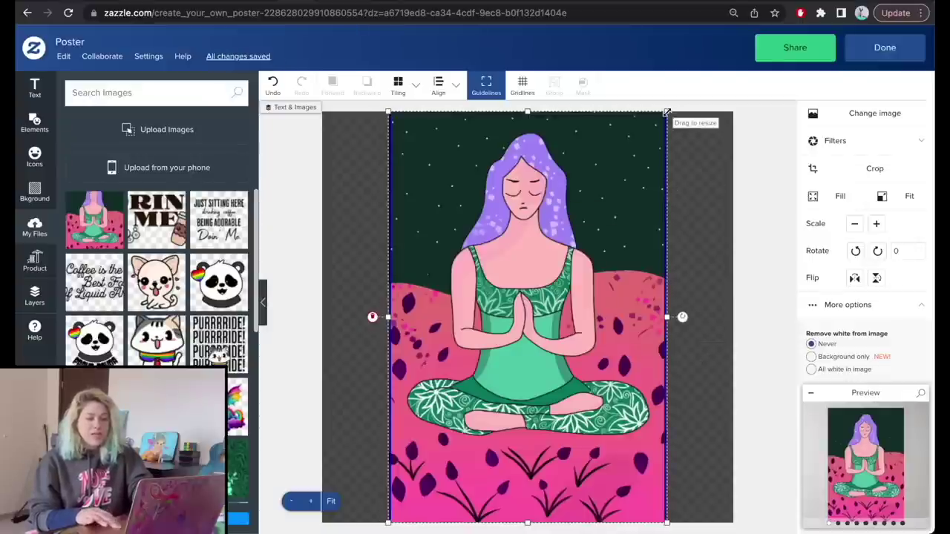
Scale the artwork down slightly and center it horizontally and vertically on the artboard to leave a border
left_click_drag(667, 112, 649, 137)
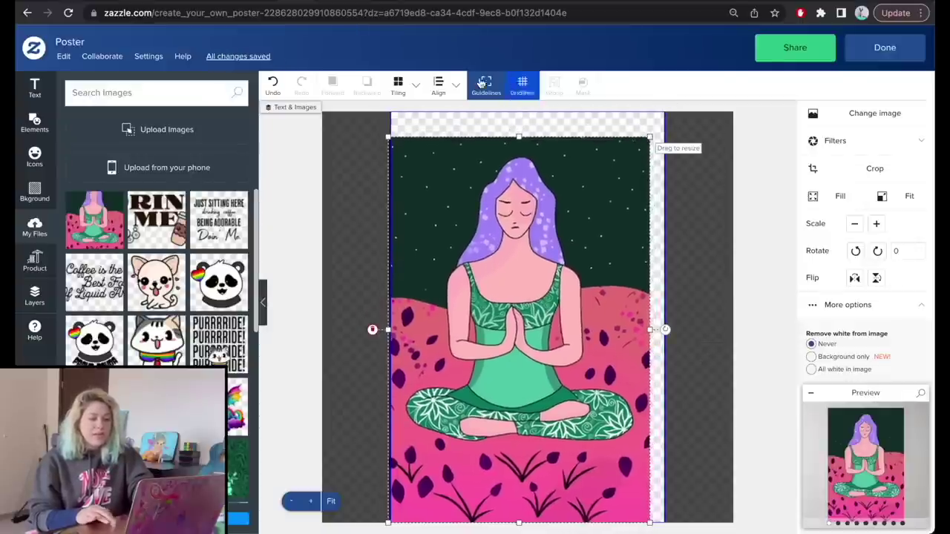
left_click(438, 85)
left_click(469, 135)
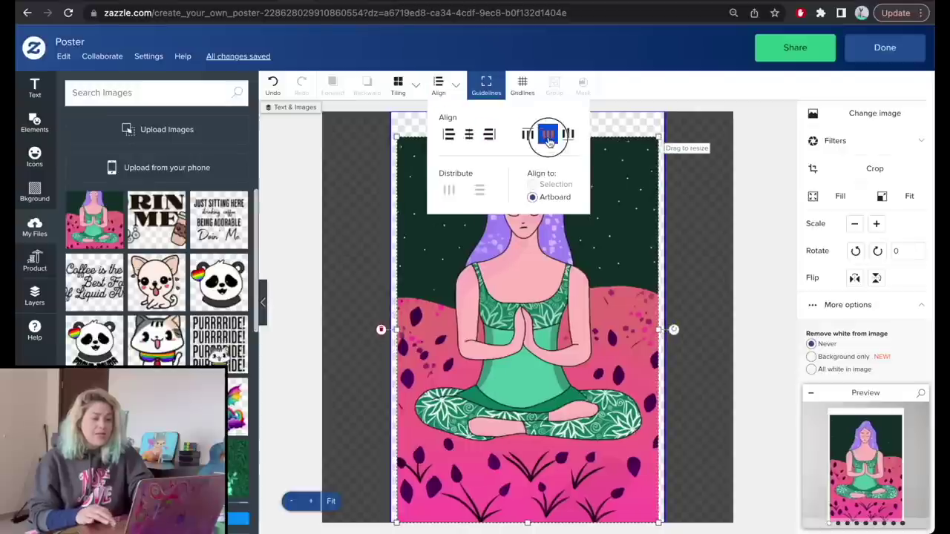
left_click(548, 137)
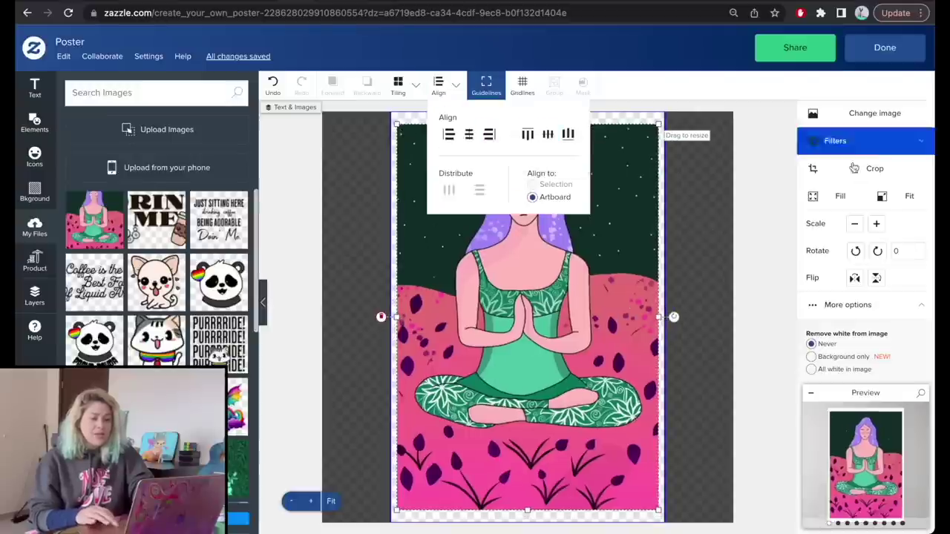
Crop a little more off both sides of the artwork to widen the side borders
left_click(878, 167)
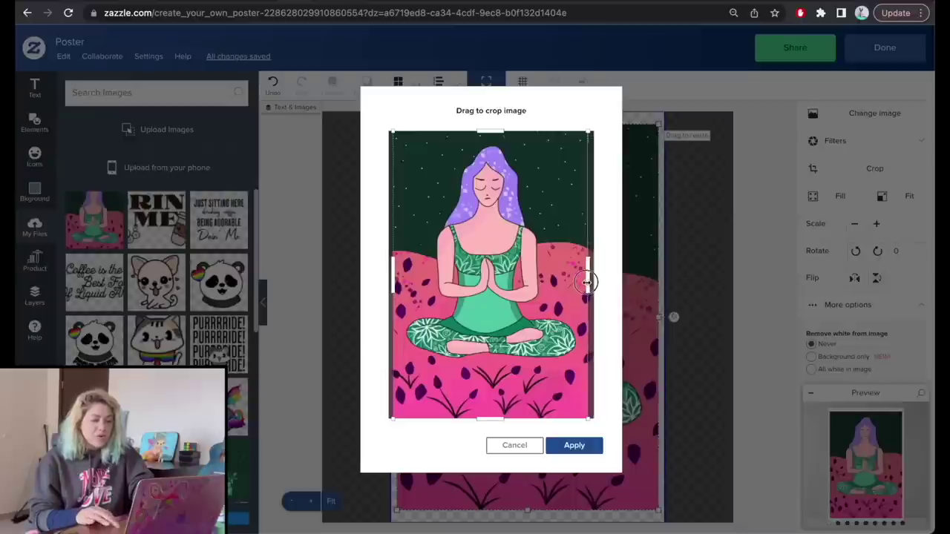
left_click_drag(587, 282, 581, 282)
left_click_drag(391, 282, 397, 283)
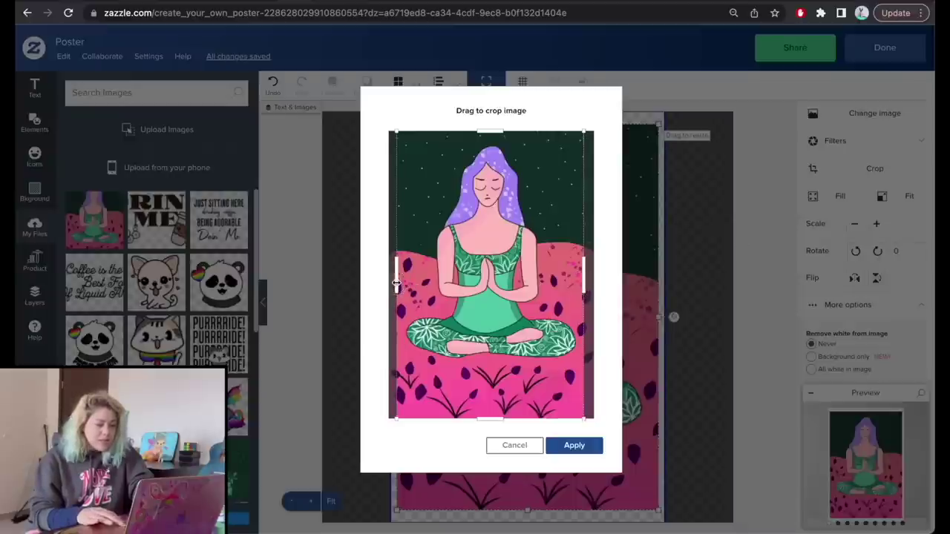
left_click(570, 446)
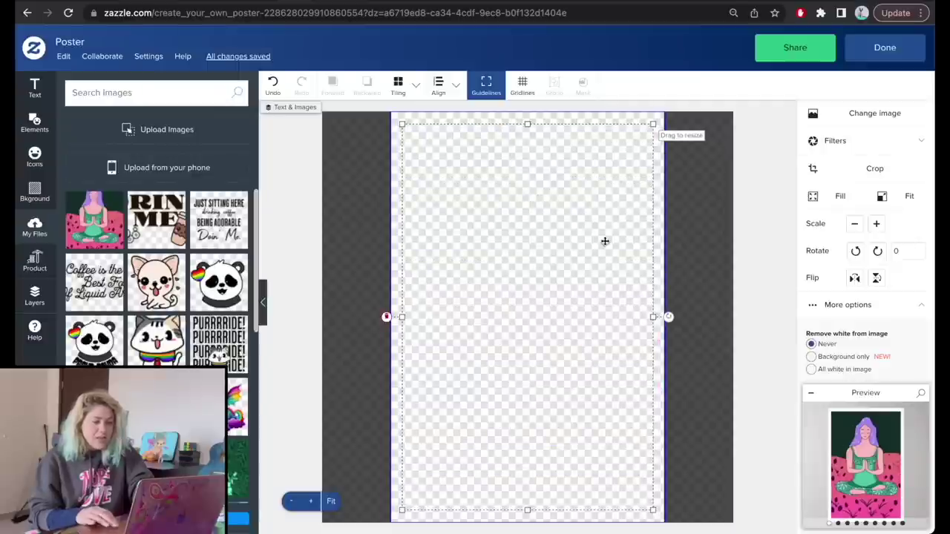
Center the cropped artwork horizontally on the artboard and add a white background to the poster
left_click(439, 86)
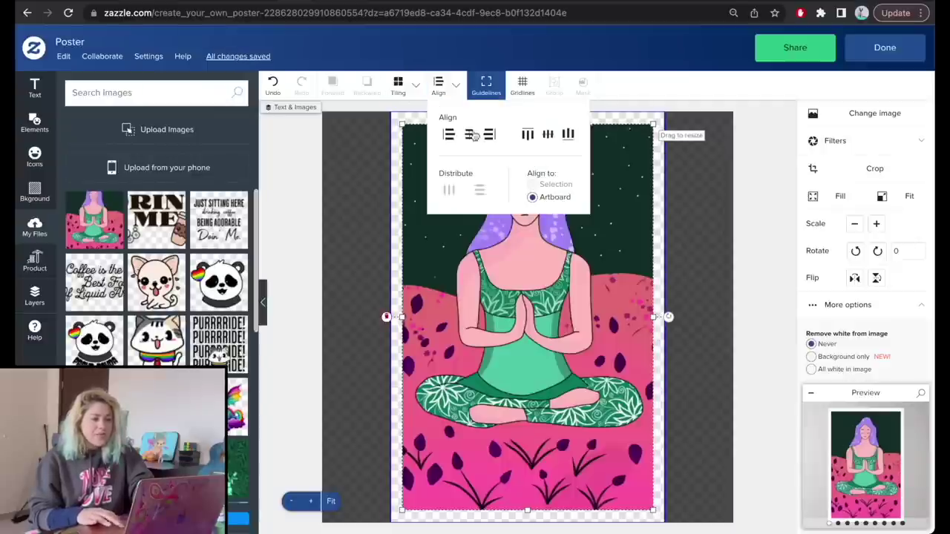
left_click(729, 276)
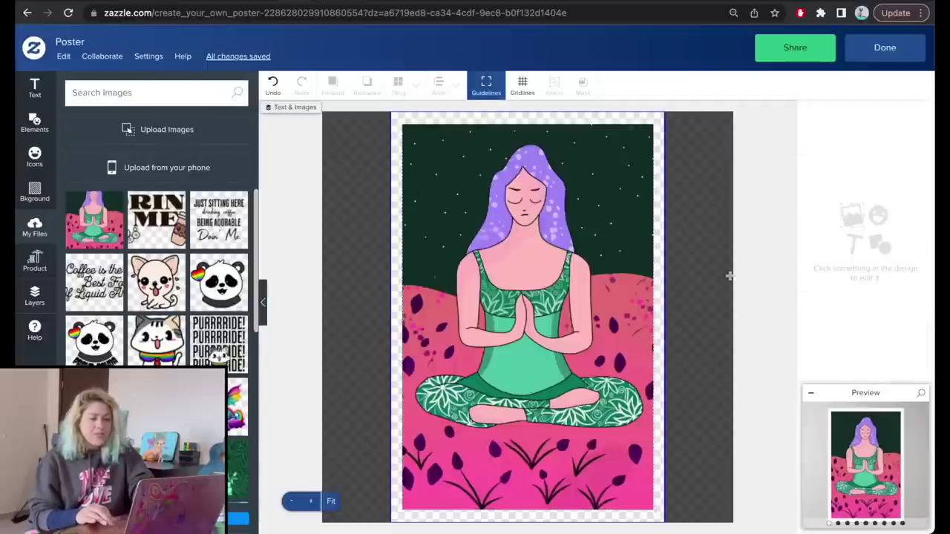
left_click(42, 297)
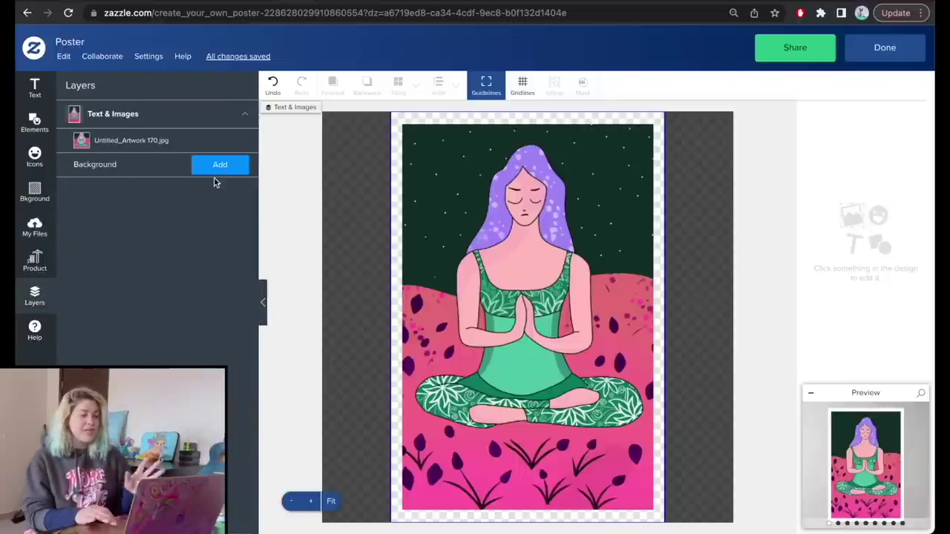
left_click(214, 169)
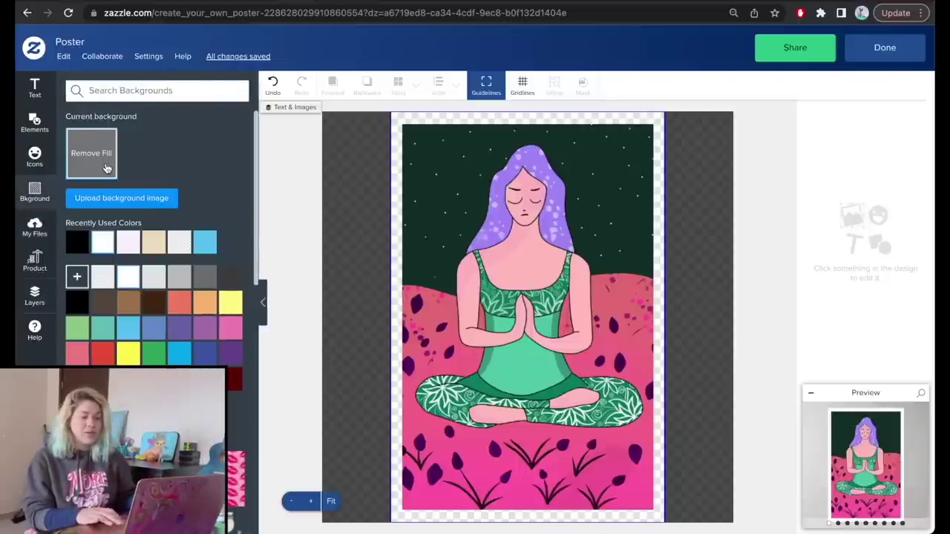
Preview the poster enlarged with its white border, then return to the design
left_click(913, 481)
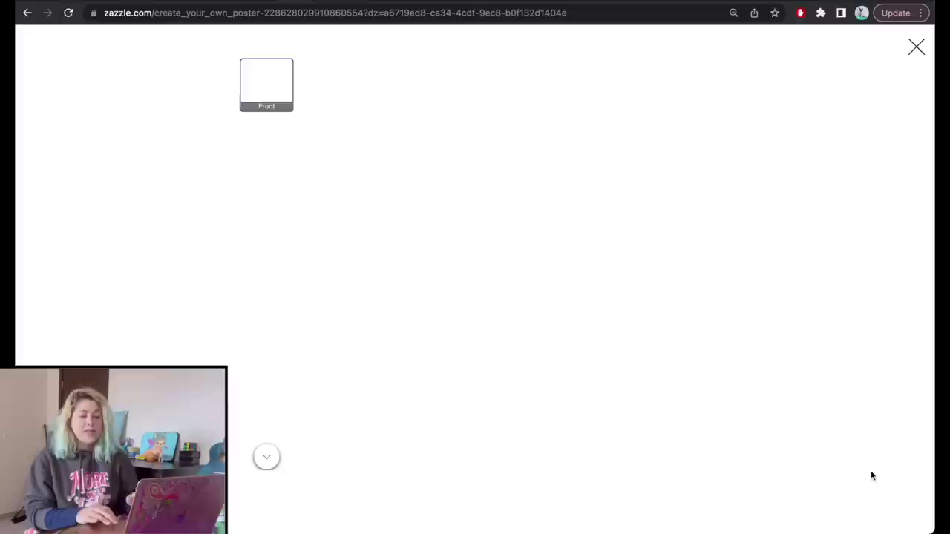
left_click(268, 256)
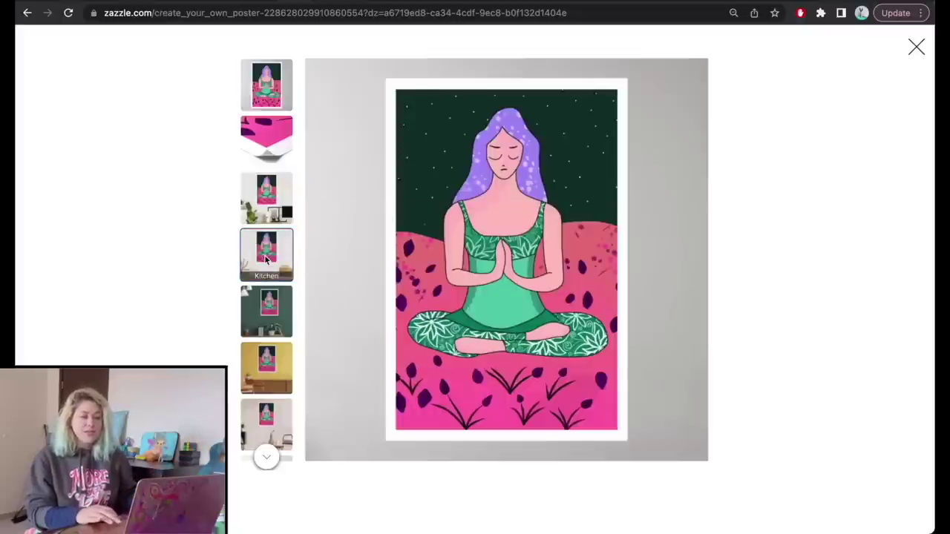
left_click(915, 46)
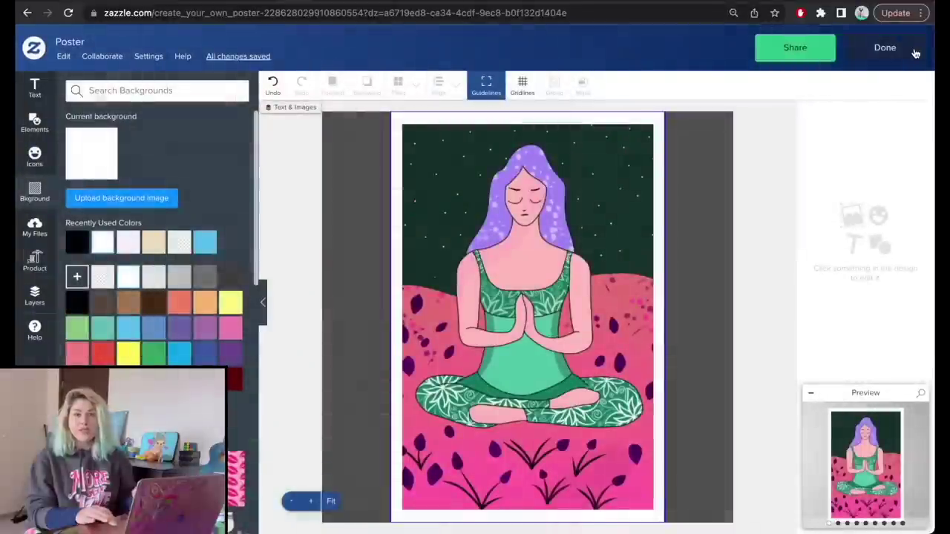
Set the poster's background to black and finish the design to post it for sale
left_click(76, 302)
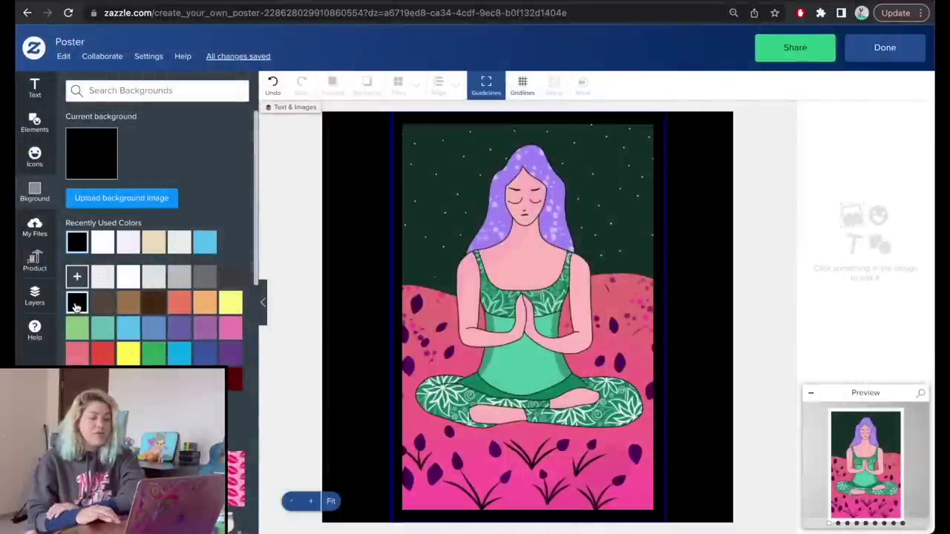
left_click(885, 47)
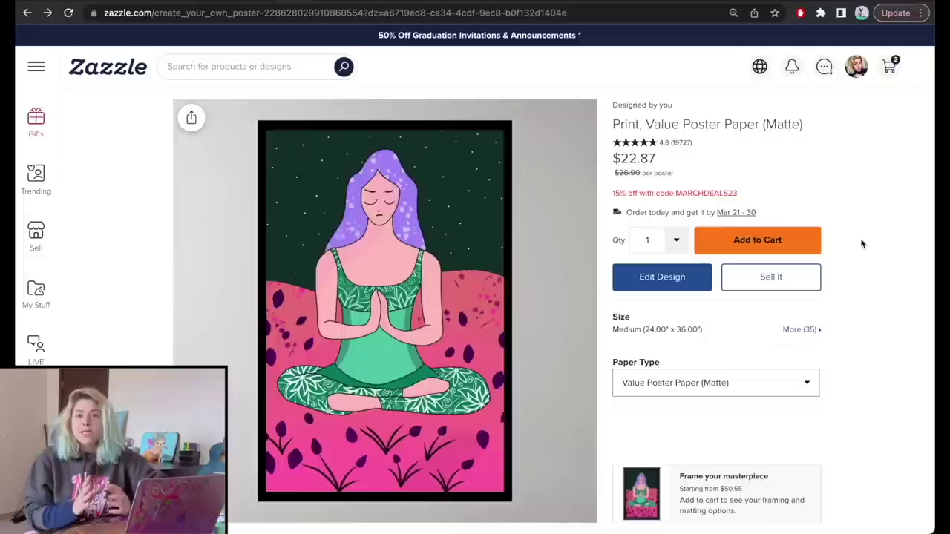
left_click(766, 288)
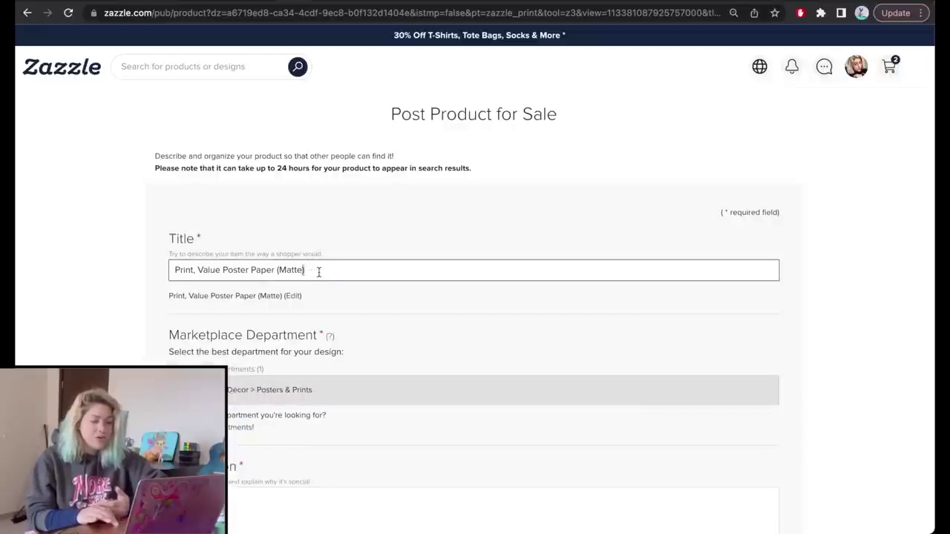
Replace the product title with "Woman Practicing Yoga in a Field Poster"
triple_click(316, 271)
type("Woman P")
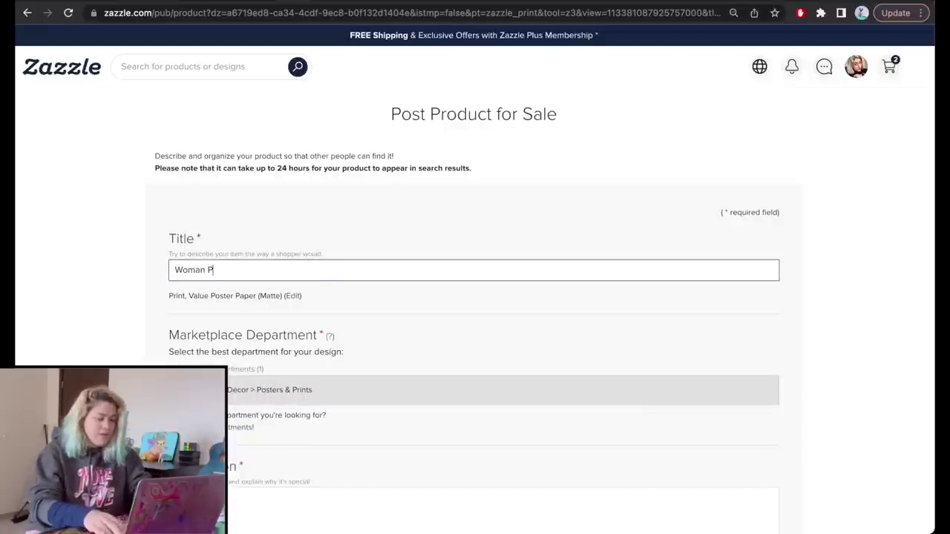
type("racticing Yoga in a Field ")
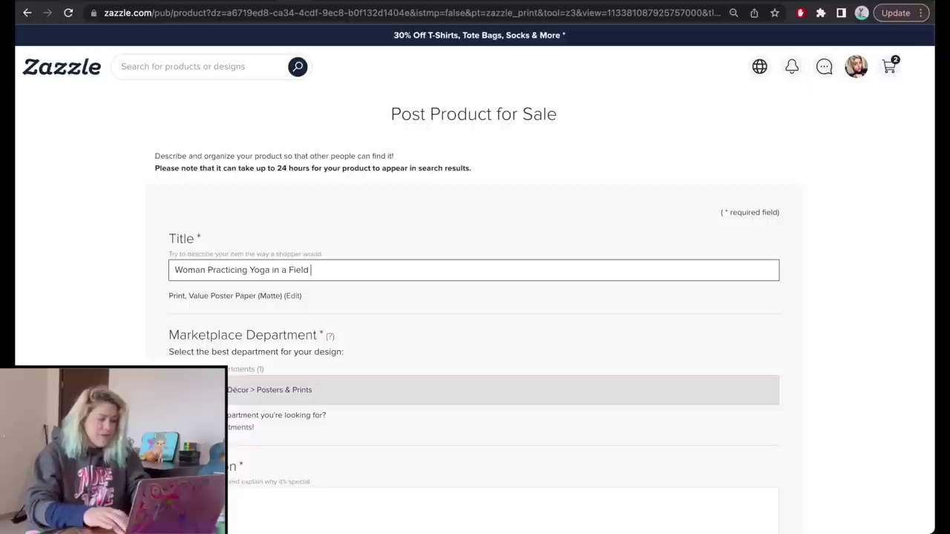
type("Poster")
left_click(362, 200)
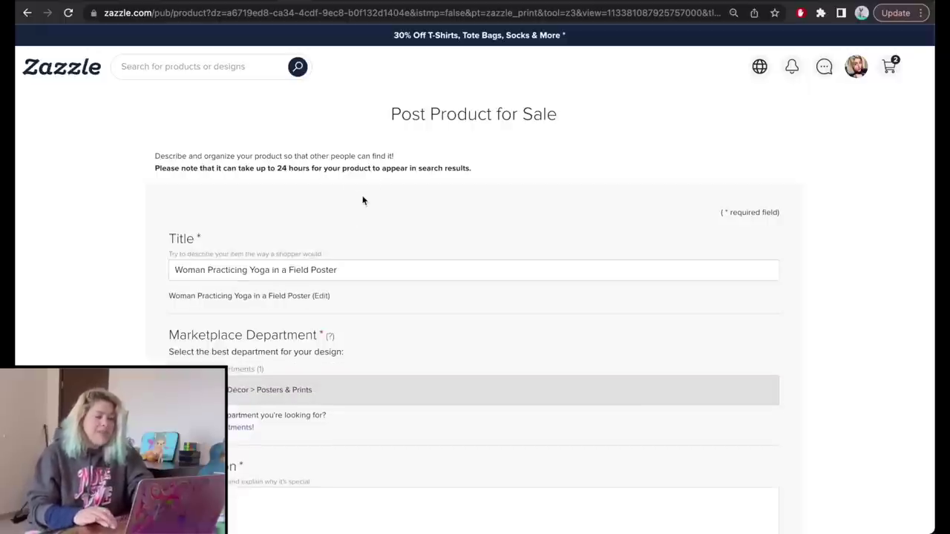
Copy the product title and choose Art & Wall Décor > Posters & Prints as the marketplace department
triple_click(306, 269)
key("ctrl+c")
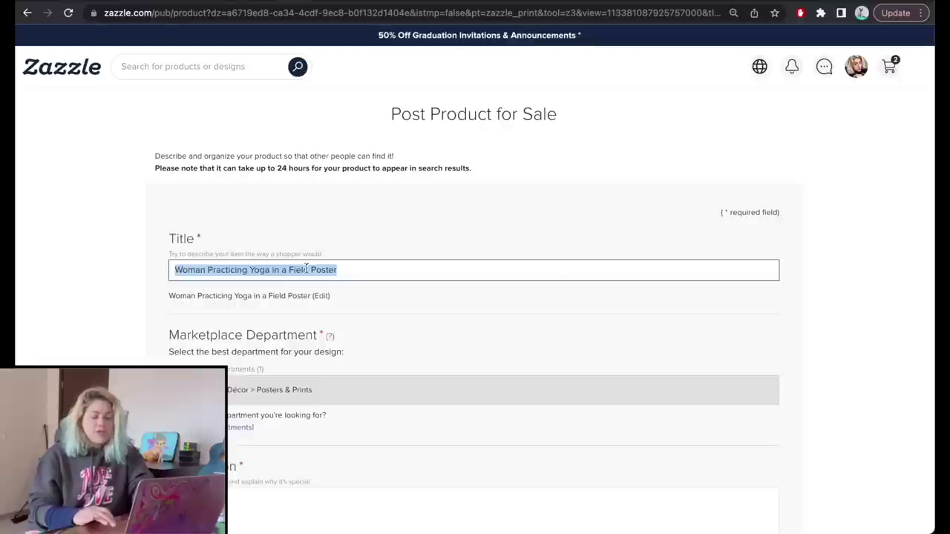
left_click(255, 270)
left_click(125, 269)
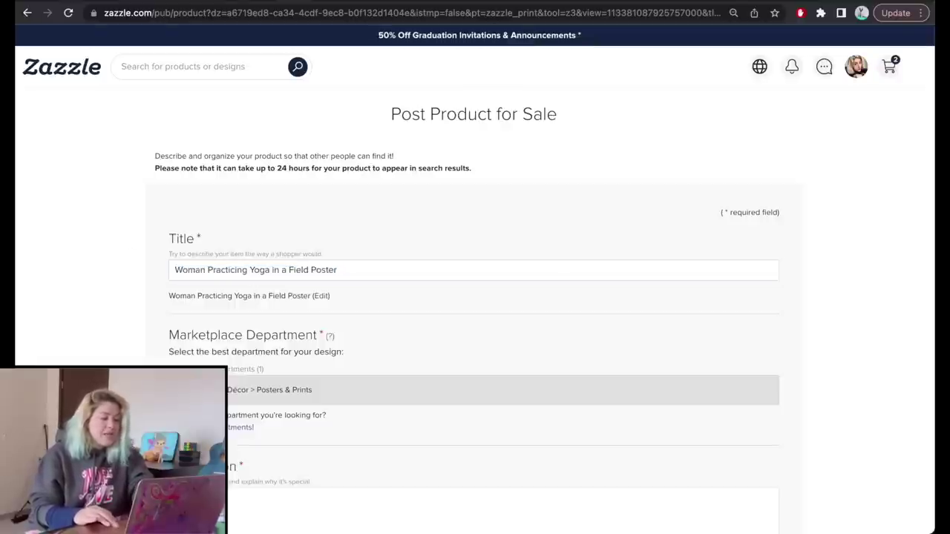
left_click(197, 390)
Paste the copied title as the first line of the description, followed by a hyphen and a line break
scroll(142, 349, "down", 3)
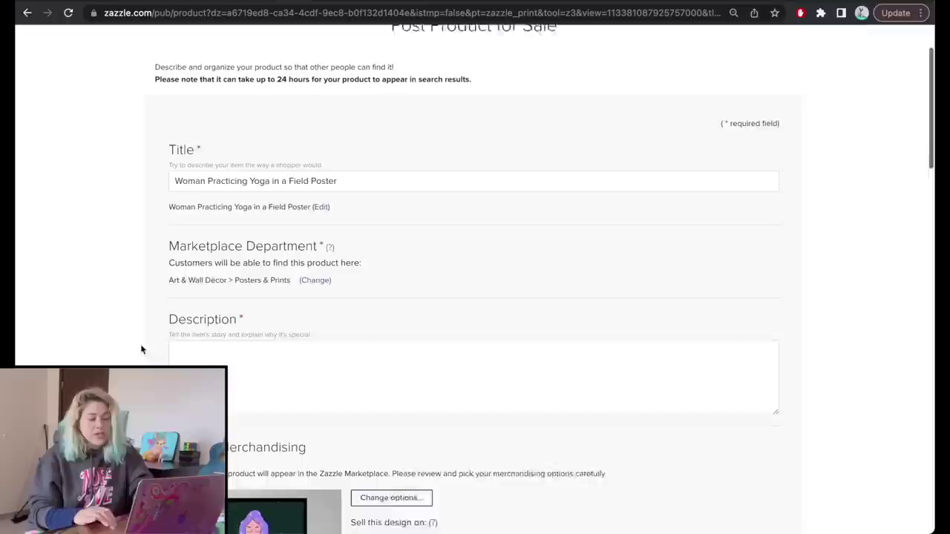
left_click(205, 343)
key("ctrl+v")
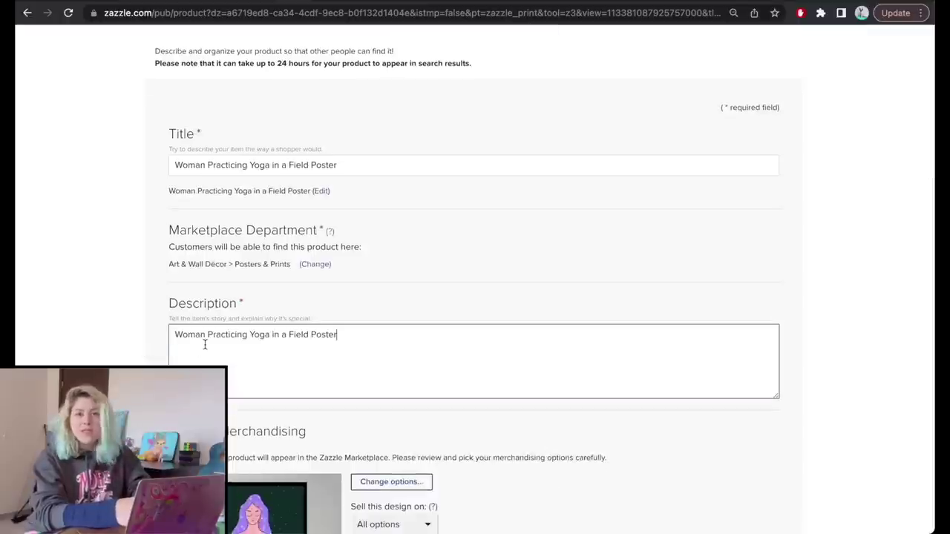
type("-")
key("Return")
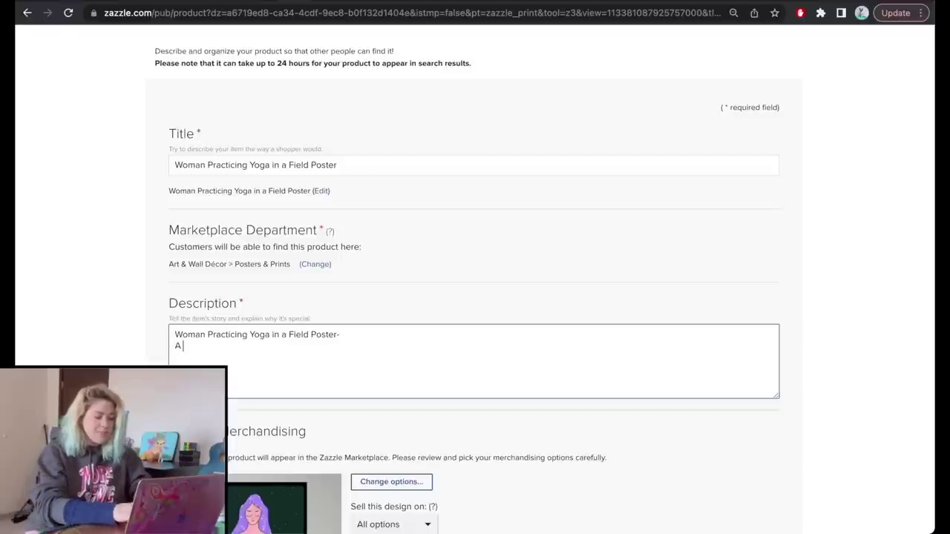
Add "An original painting of a woman practicing yoga, or meditating, in a beautiful field in the evening hours." to the description
type("An original paintong")
key("BackSpace")
key("BackSpace")
key("BackSpace")
key("BackSpace")
type("ing of")
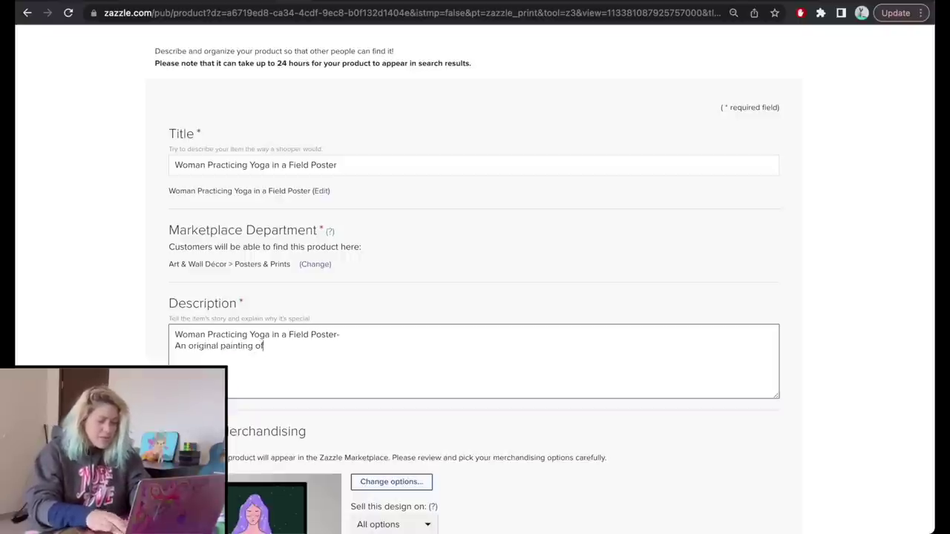
type(" a woman practicing yoga, or meditating, in a beautiful f")
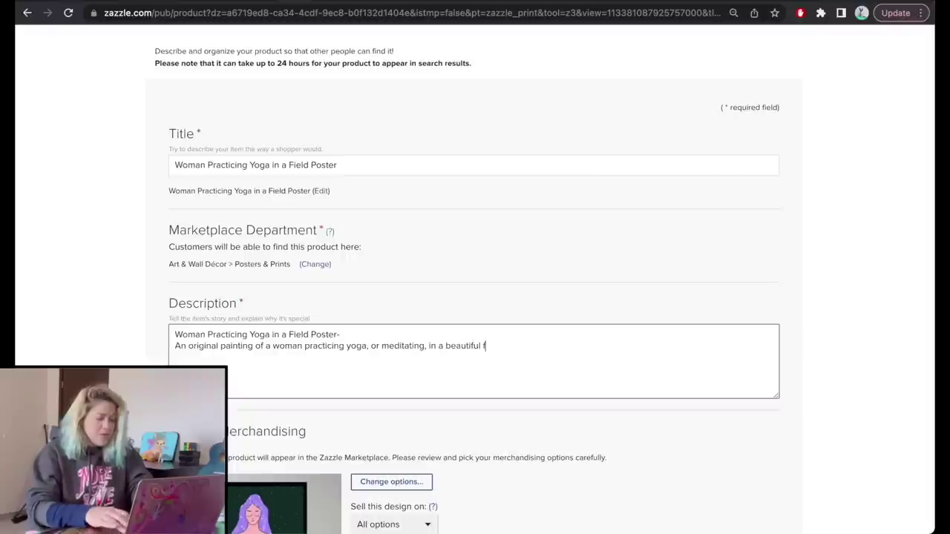
type("ield in the evening hours.")
key("Return")
Add the description line "Can be purchased as a physical poster or as a digital download high resolution file to print yourselves."
scroll(366, 195, "down", 3)
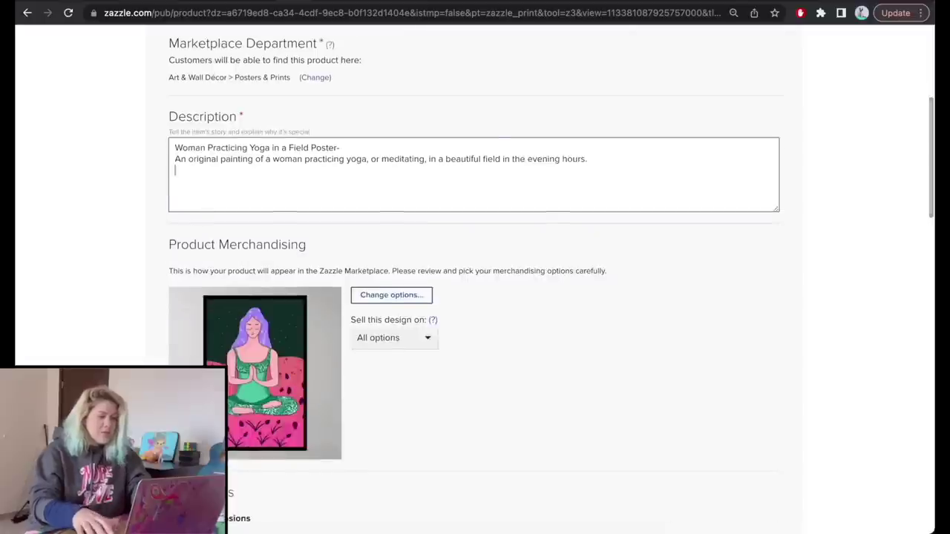
type("Can be purchased as a physic")
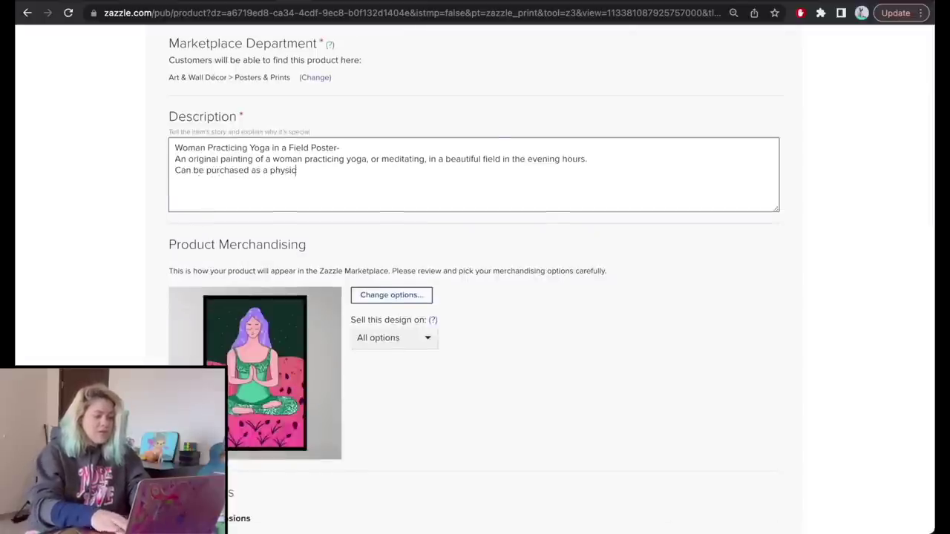
type("al poster or a")
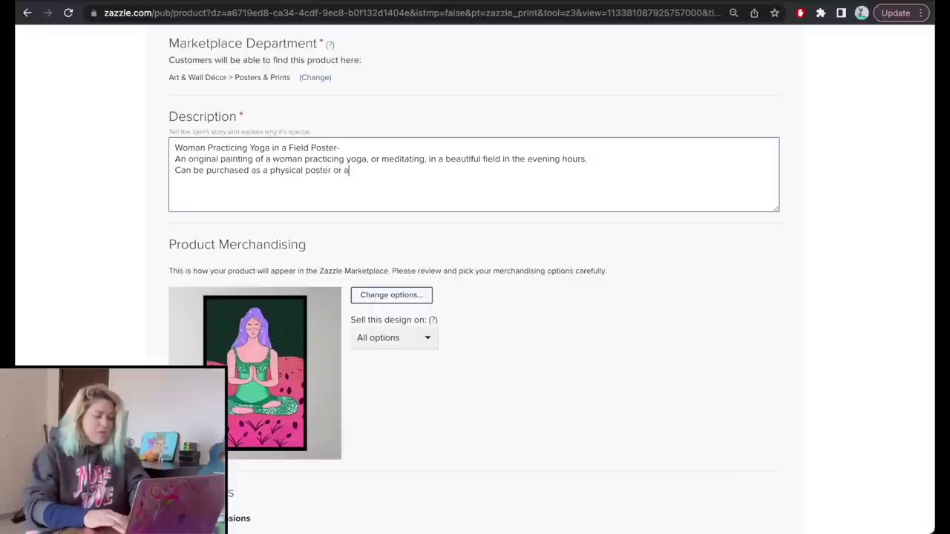
type("s a digitial")
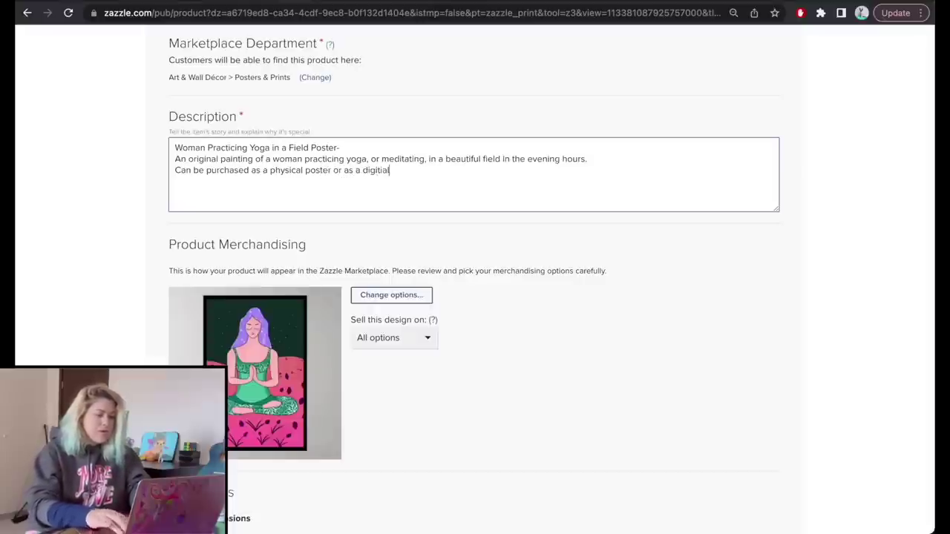
type(" download high ")
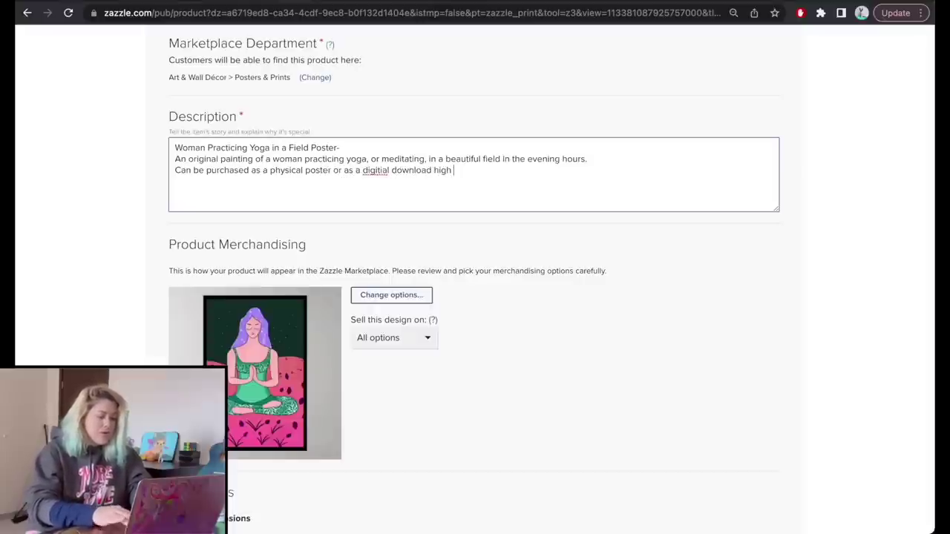
type("resolution")
right_click(375, 170)
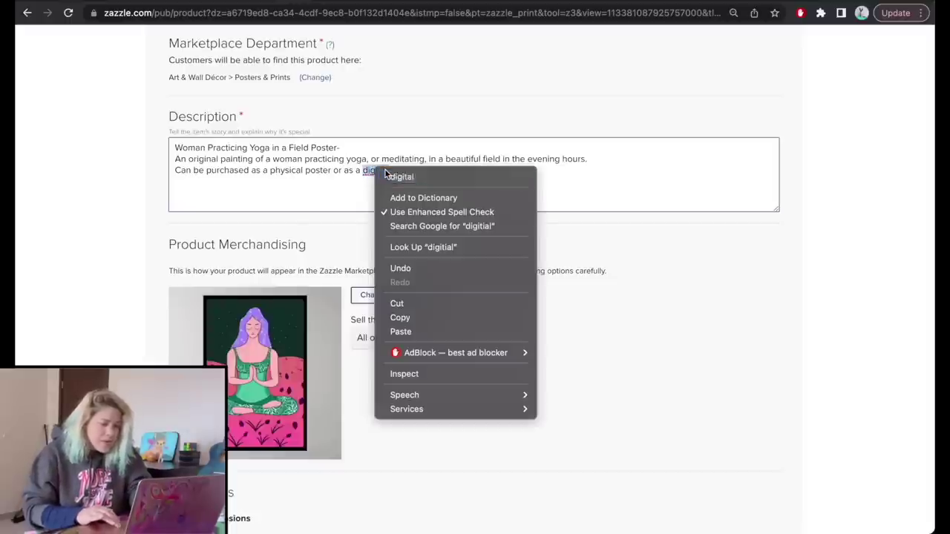
left_click(401, 177)
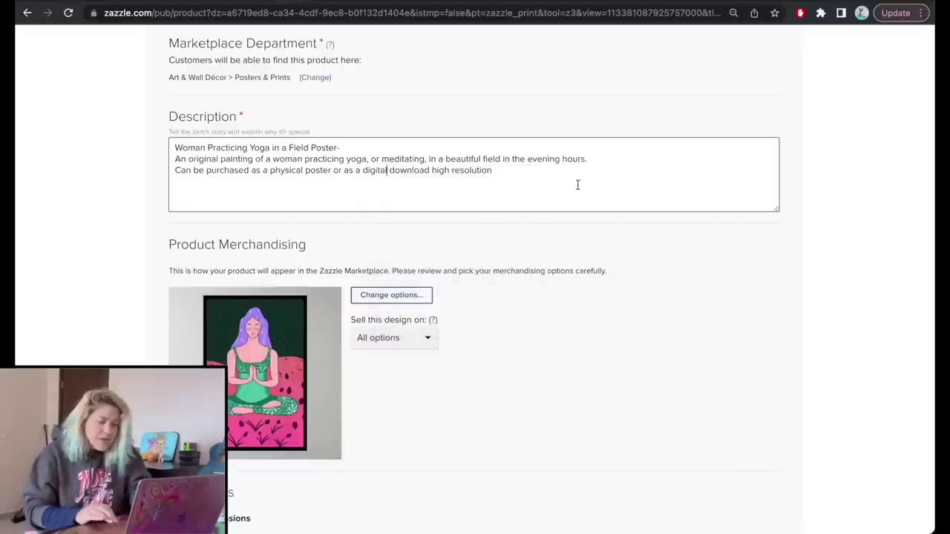
left_click(497, 176)
type("file to print yourselves.")
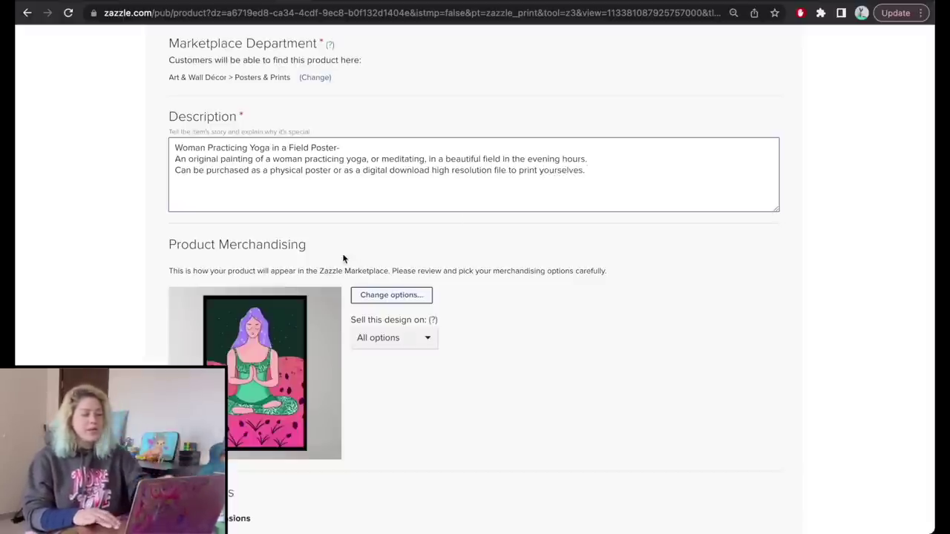
Review the merchandising choices for which poster options the design is sold on
scroll(342, 253, "down", 3)
left_click(413, 120)
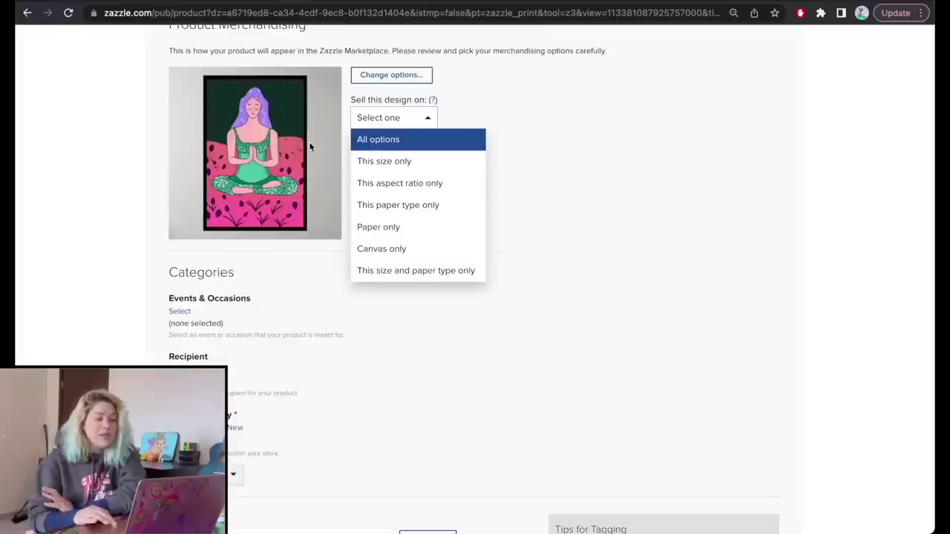
Browse the recipient categories for anyone and for her, and set the poster's recipient to For Her
scroll(311, 146, "down", 3)
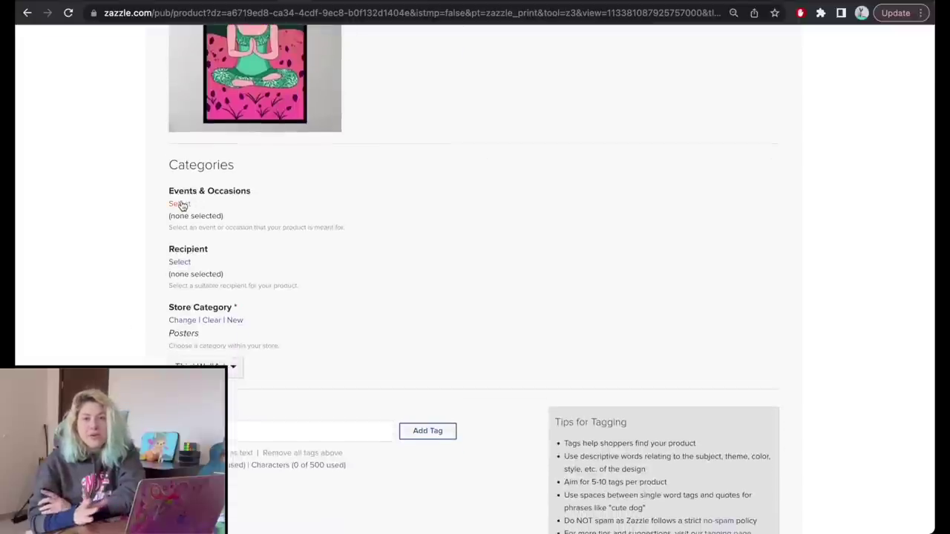
left_click(179, 264)
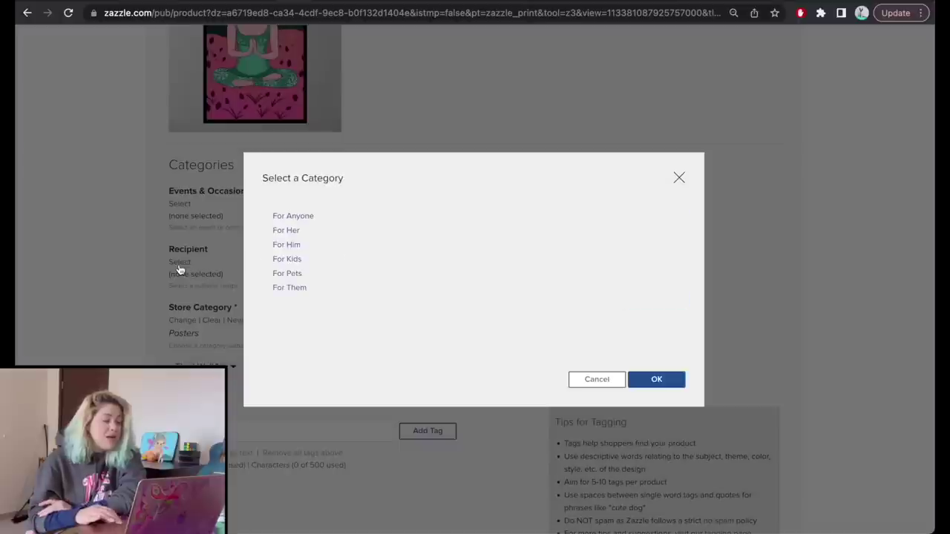
left_click(299, 216)
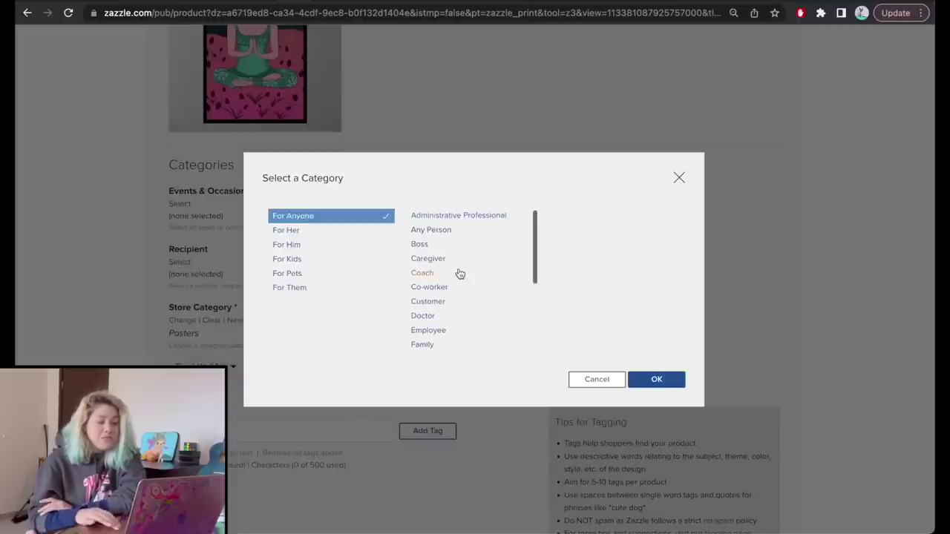
scroll(457, 274, "down", 5)
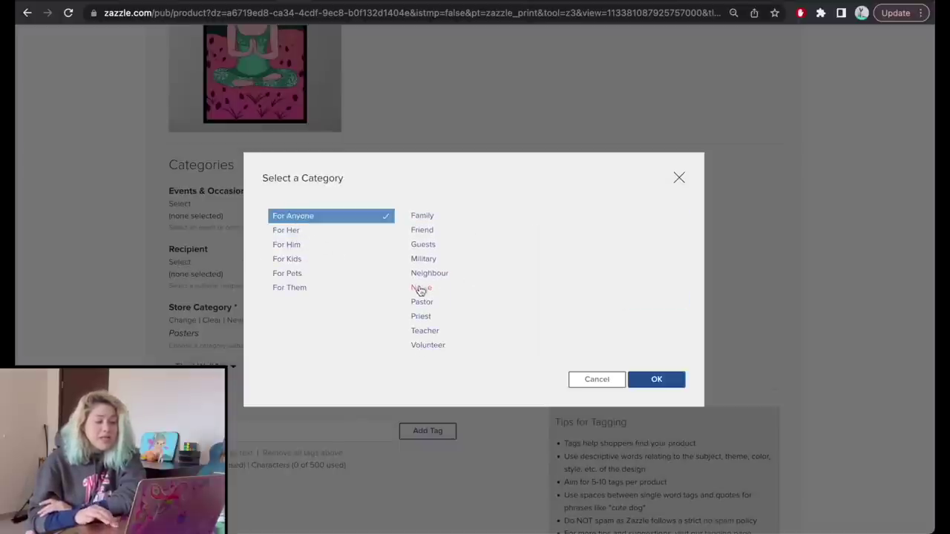
scroll(445, 346, "up", 3)
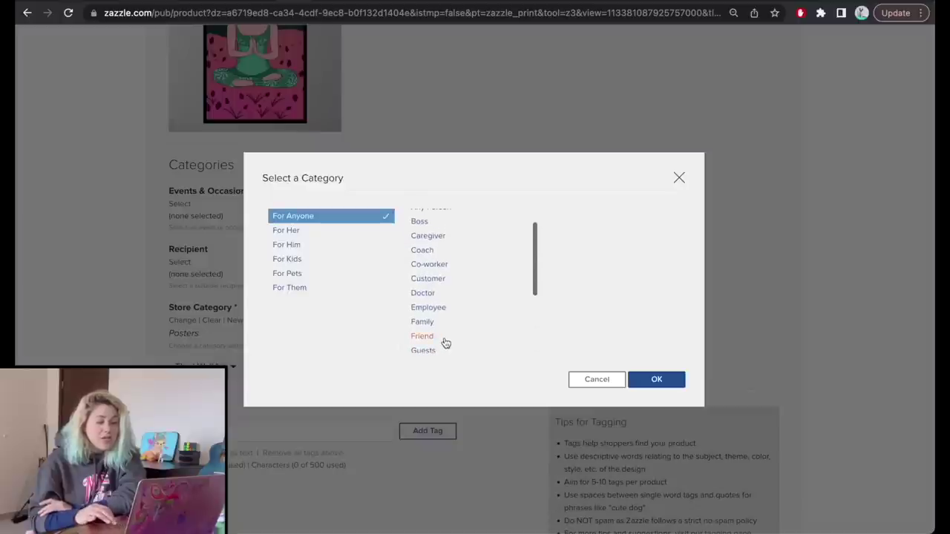
scroll(443, 255, "up", 2)
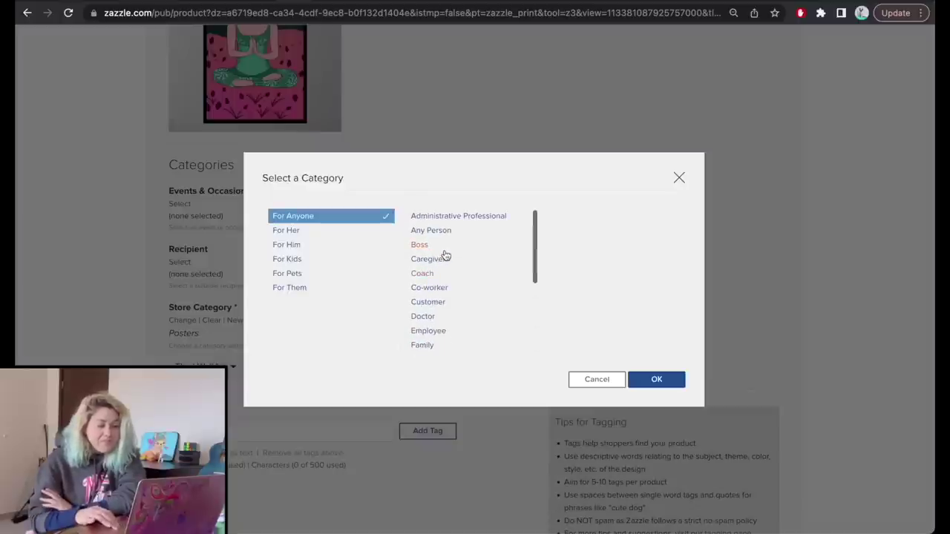
left_click(291, 231)
scroll(465, 263, "down", 8)
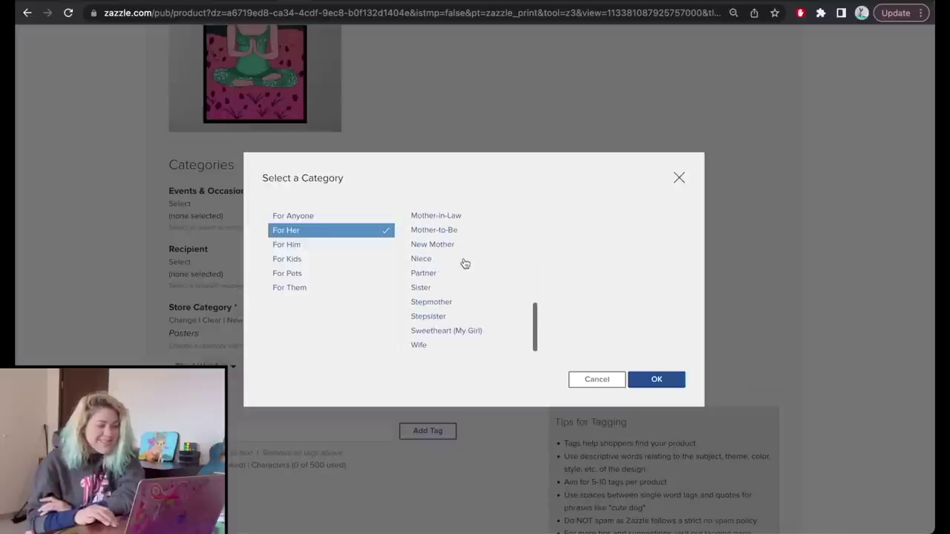
left_click(677, 380)
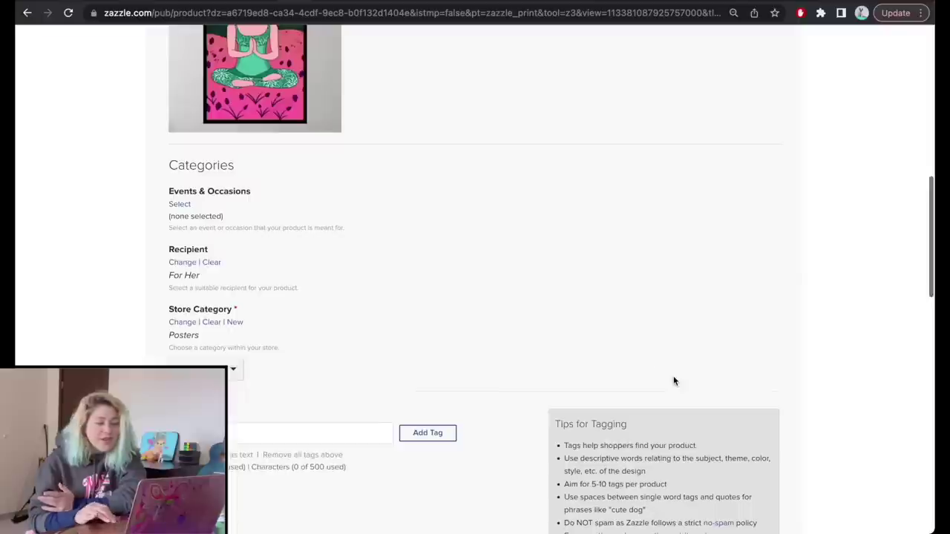
Try switching the store to SelfLoveJournaling and check which store categories it offers
left_click(184, 326)
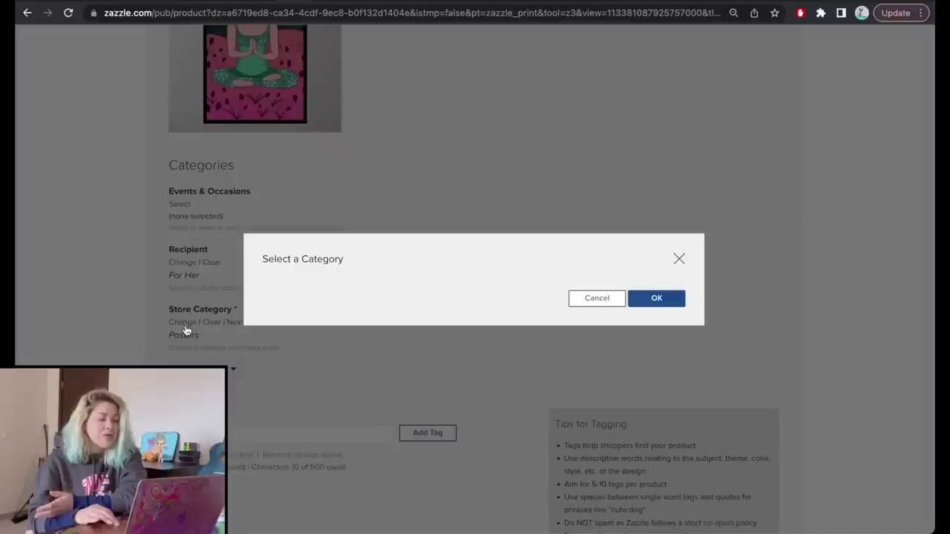
left_click(597, 380)
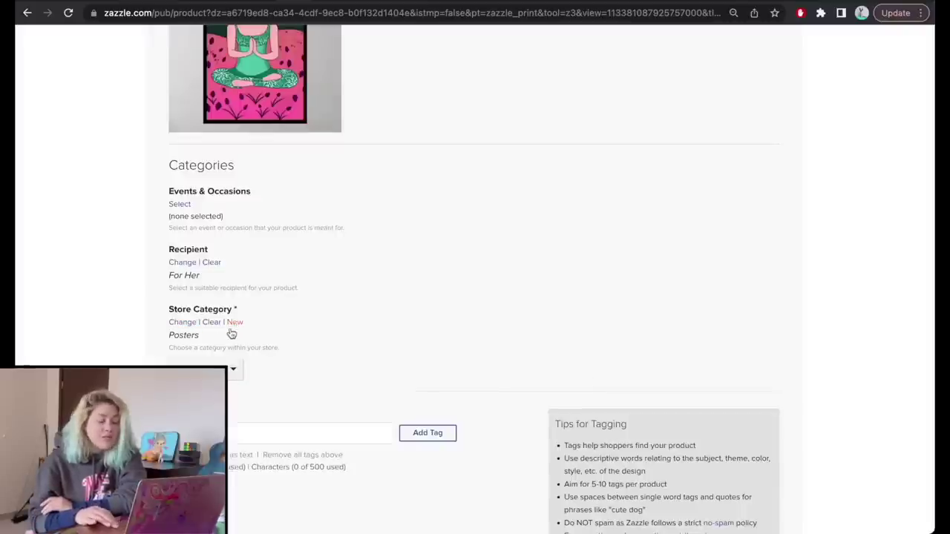
left_click(201, 369)
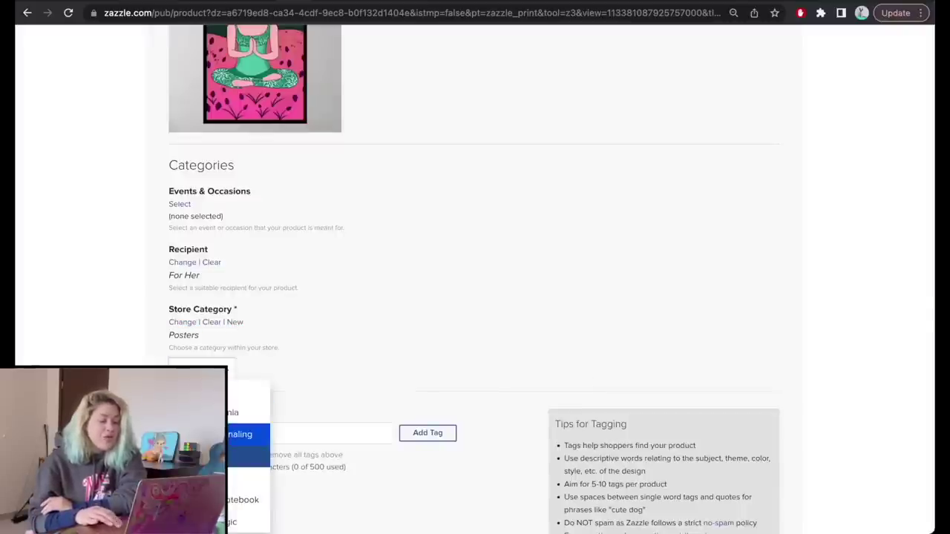
scroll(234, 411, "down", 3)
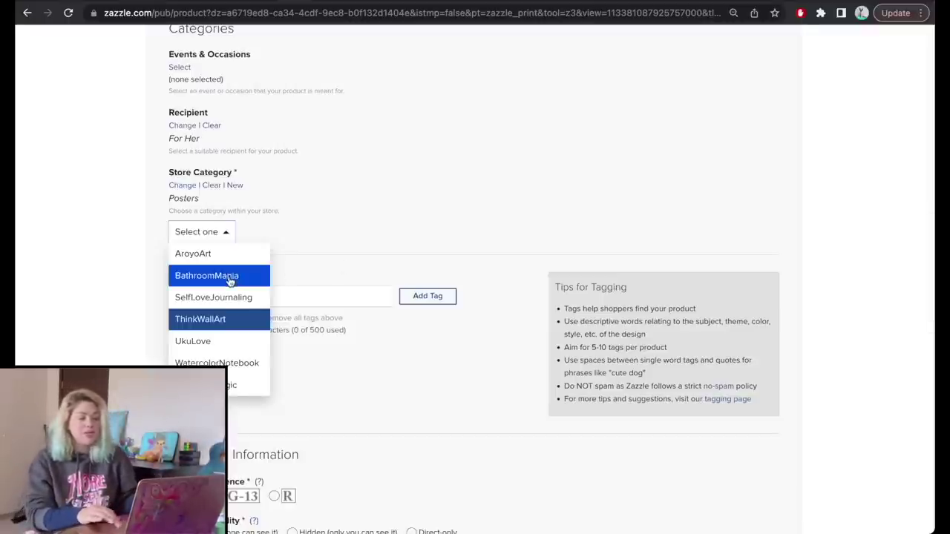
left_click(215, 297)
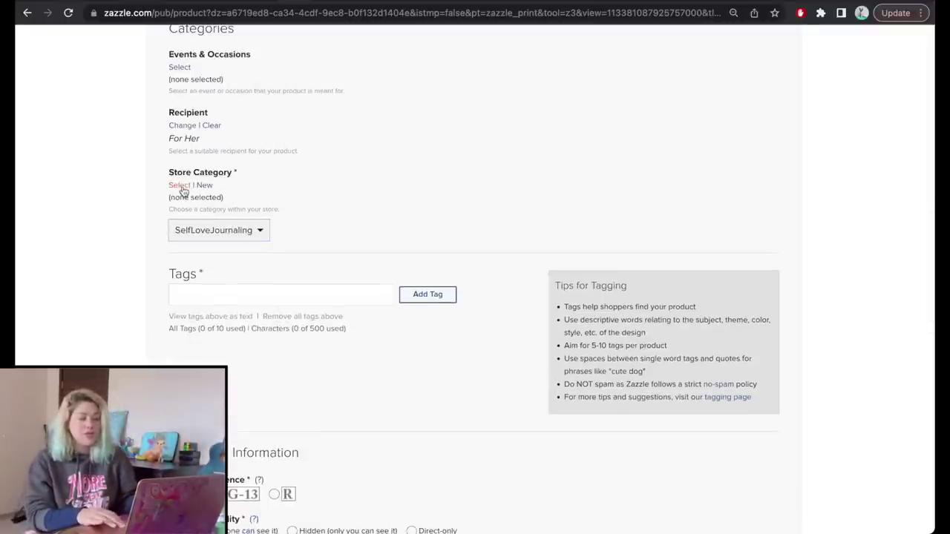
left_click(180, 186)
left_click(679, 178)
Set the store to ThinkWallArt and choose Posters as the store category
left_click(249, 233)
left_click(214, 316)
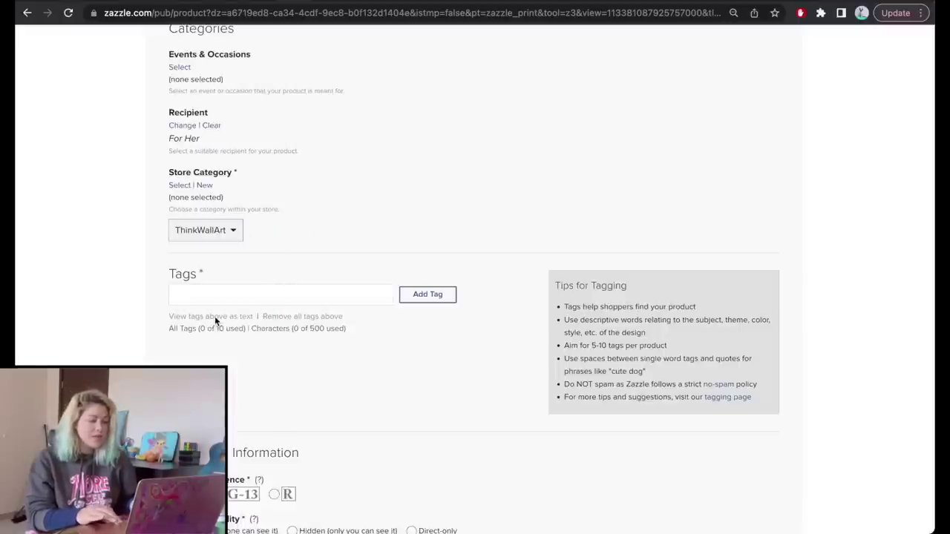
left_click(179, 185)
left_click(286, 216)
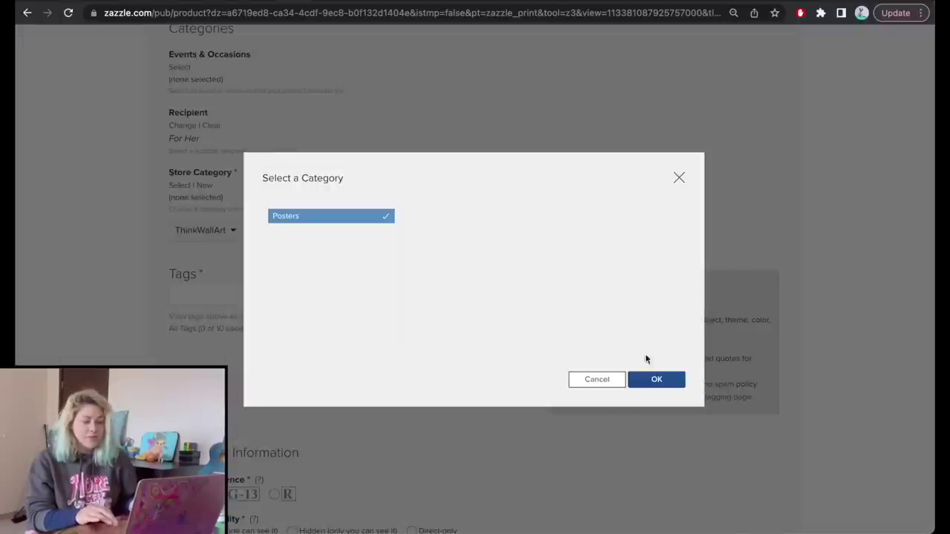
left_click(653, 379)
Enter the comma-separated tags "think wall art", "yoga poster", "meditation poster", "woman doing yoga" and "yoga painting"
left_click(252, 300)
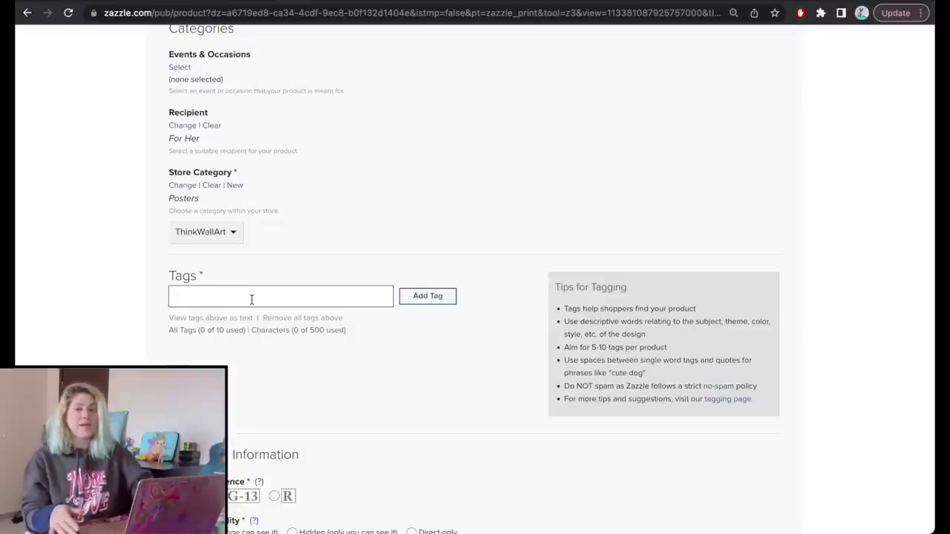
type("think wall art,")
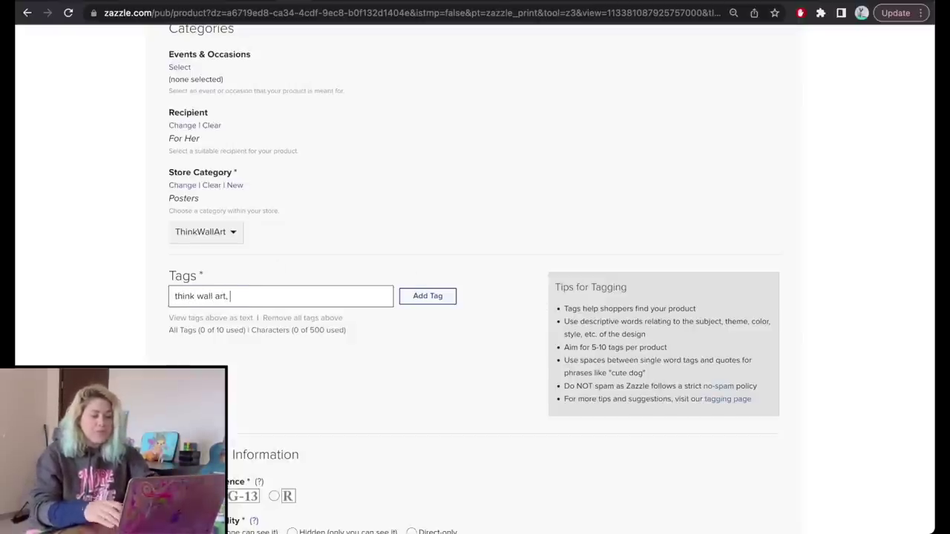
type(" yof")
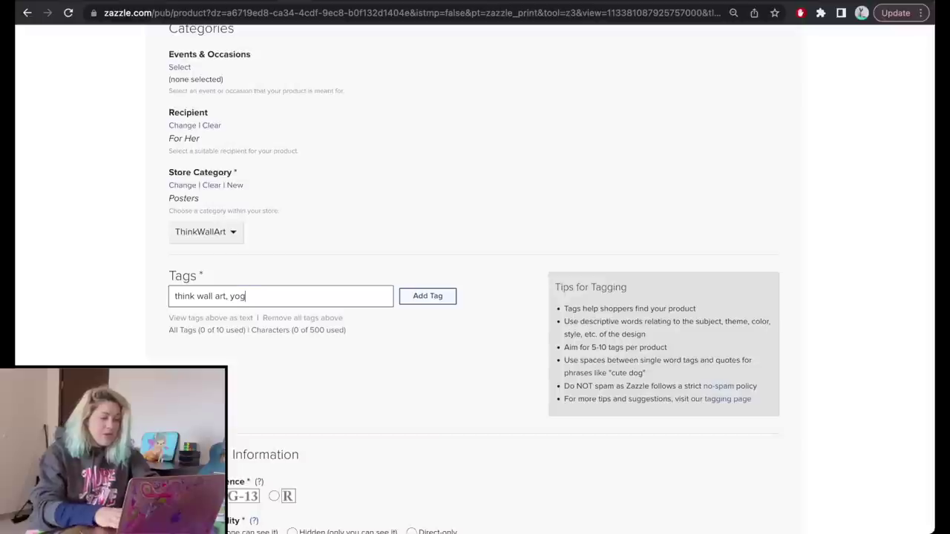
type("a poster,")
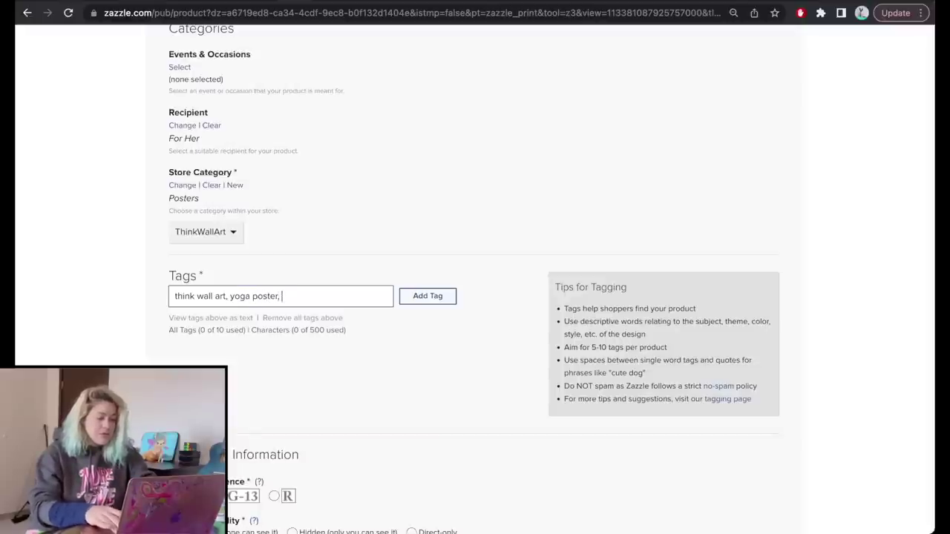
type(" meditation poster, wo")
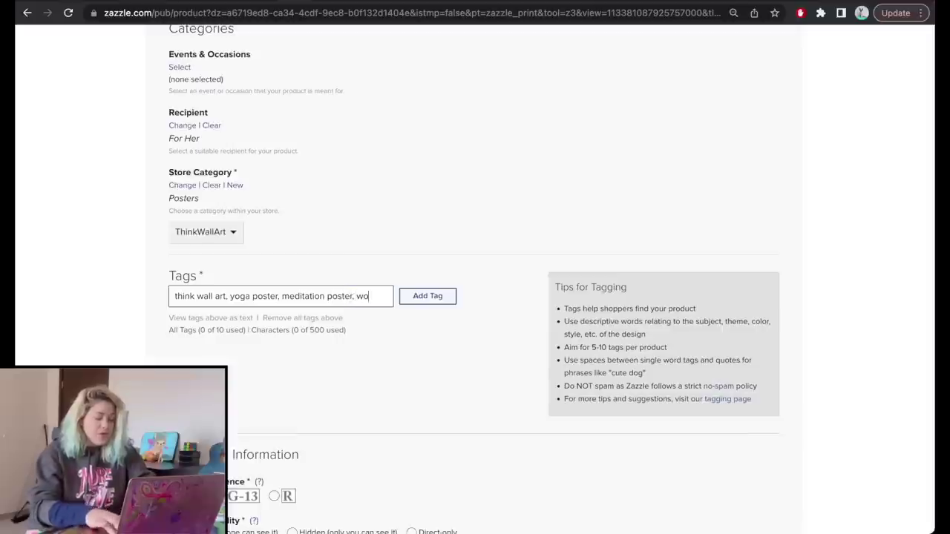
type("man doing yoga, yoga paint")
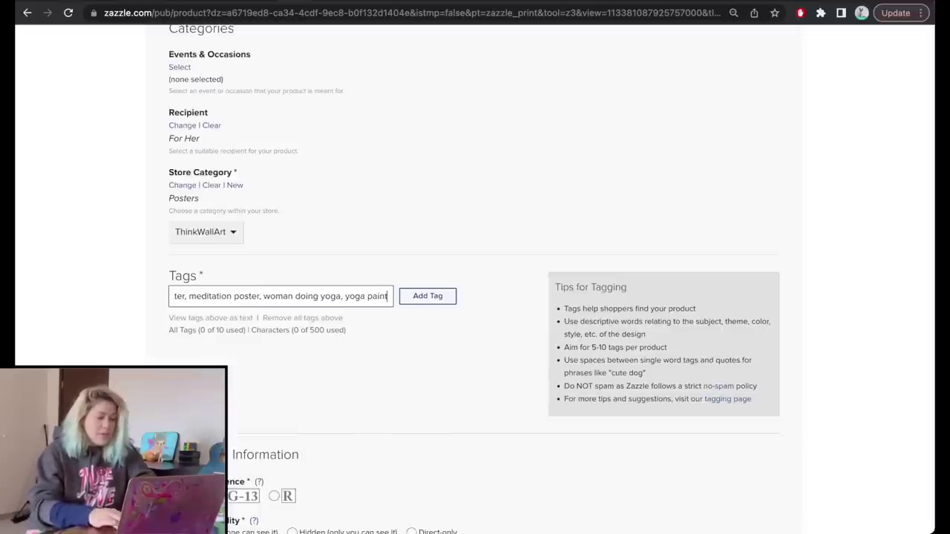
Append "relaxing painting", "woman wall art", "printable poster", "yoga studio poster", "yoga wall decor" and "zen wall decor", and add the whole tag list
type("pa")
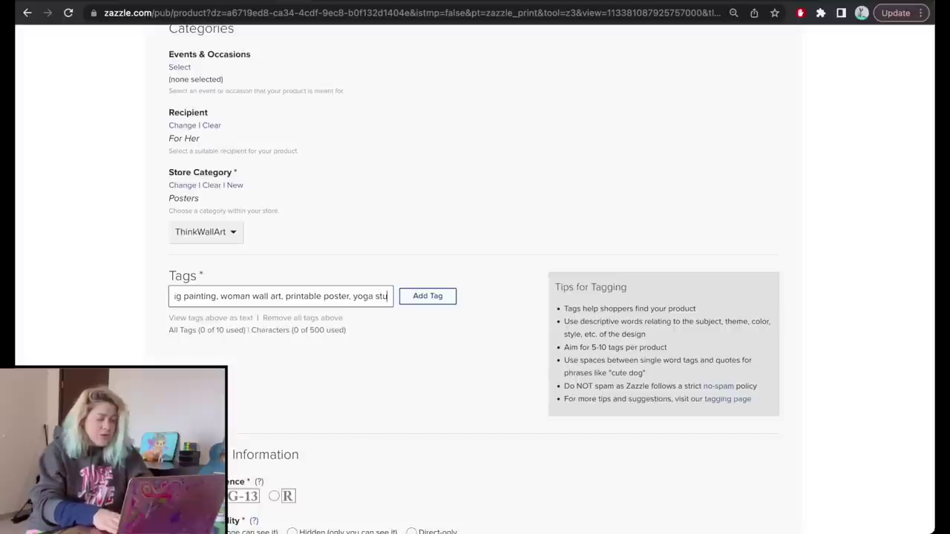
type("r,")
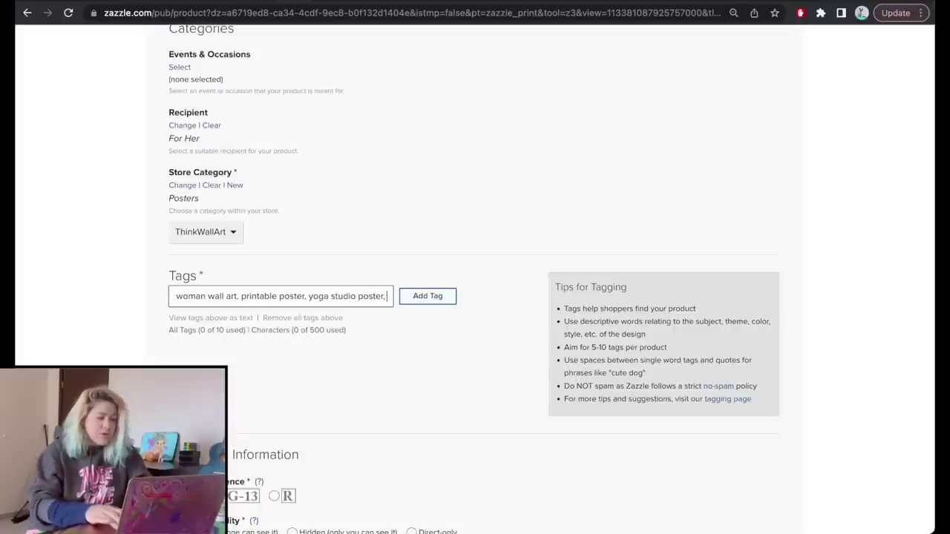
type(" yoga")
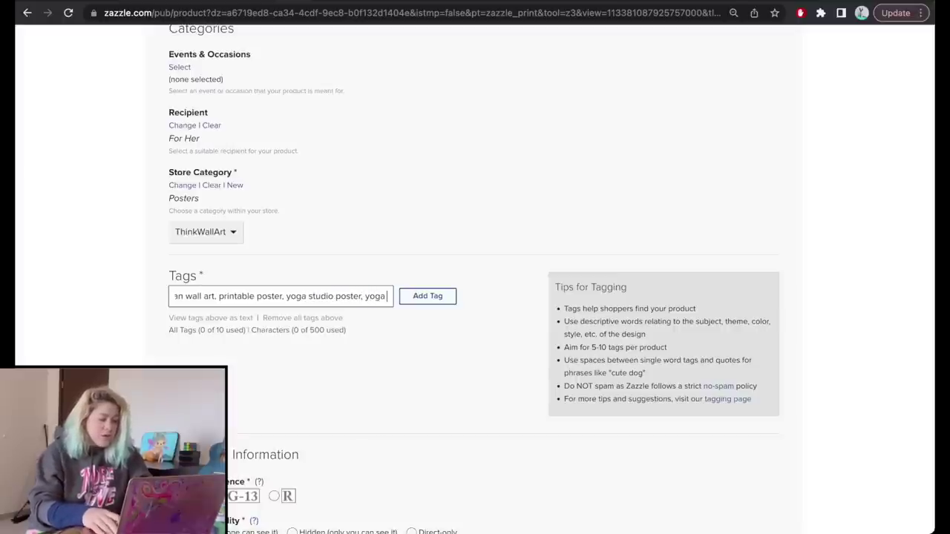
type(" wall decor, zen")
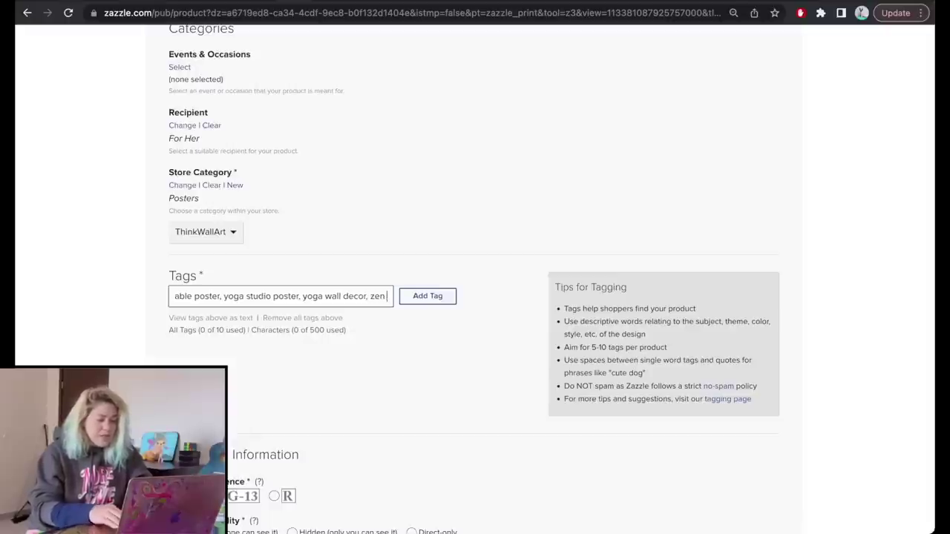
type(" wall decor,")
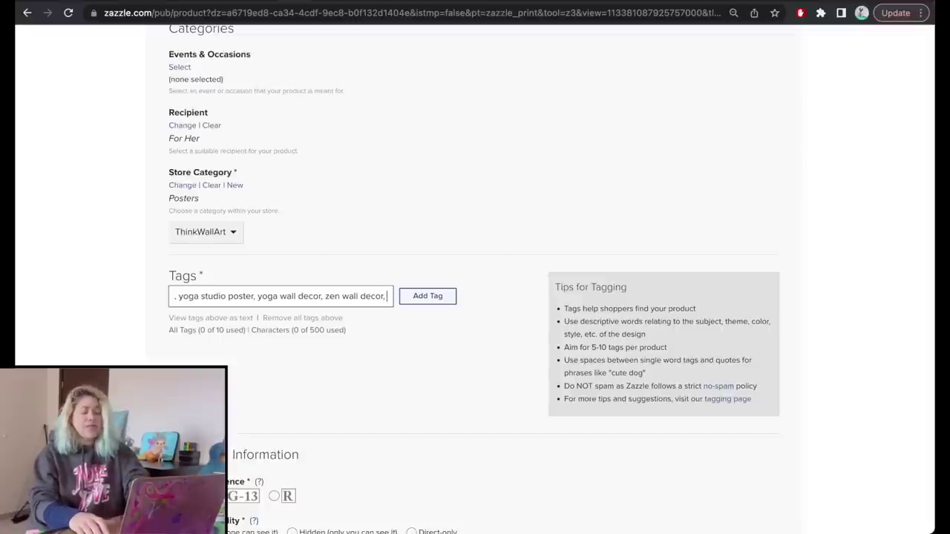
key("Return")
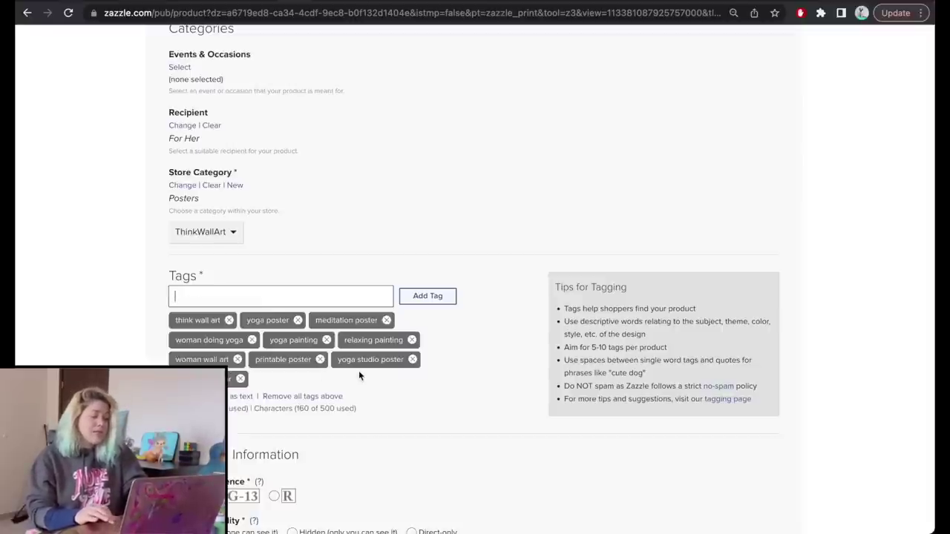
Rate the poster as suitable for a G audience and set its product visibility to Public
scroll(334, 378, "down", 3)
left_click(173, 355)
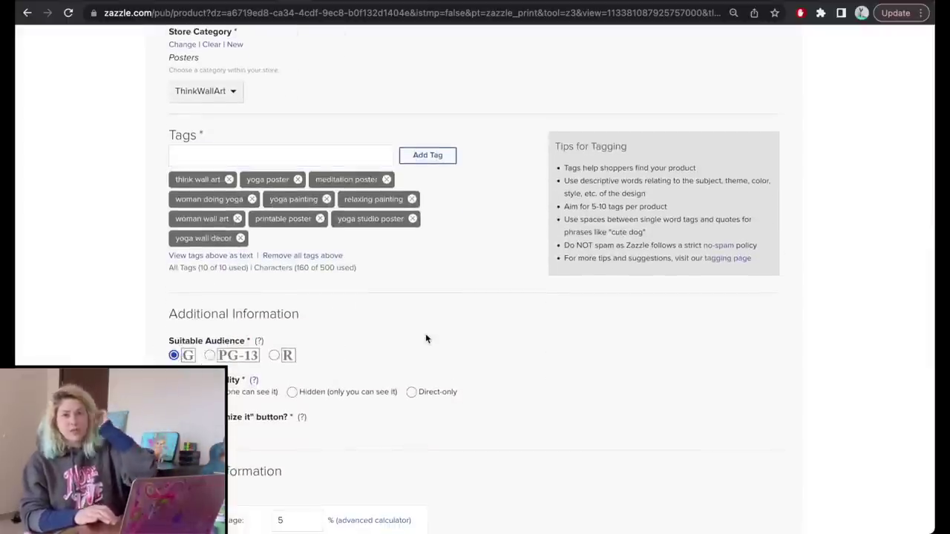
scroll(425, 339, "down", 3)
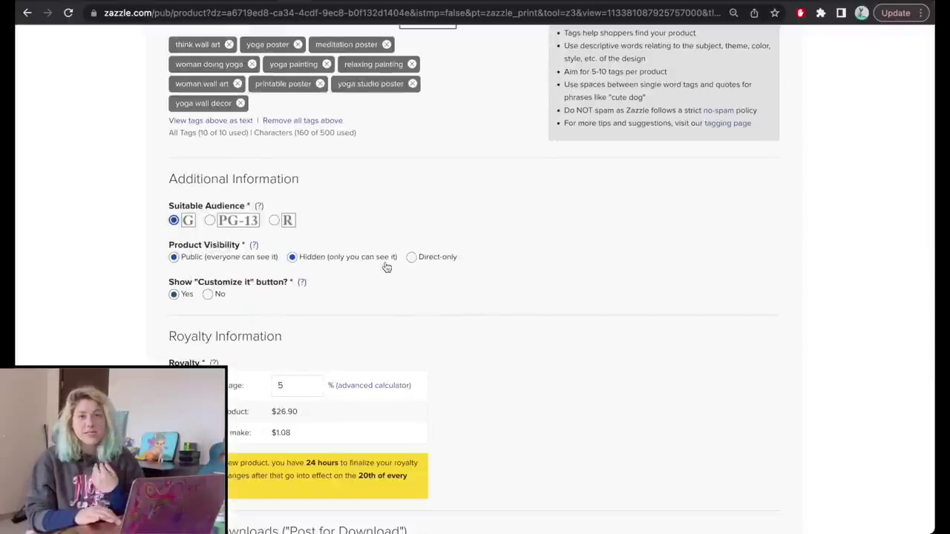
left_click(427, 260)
left_click(190, 264)
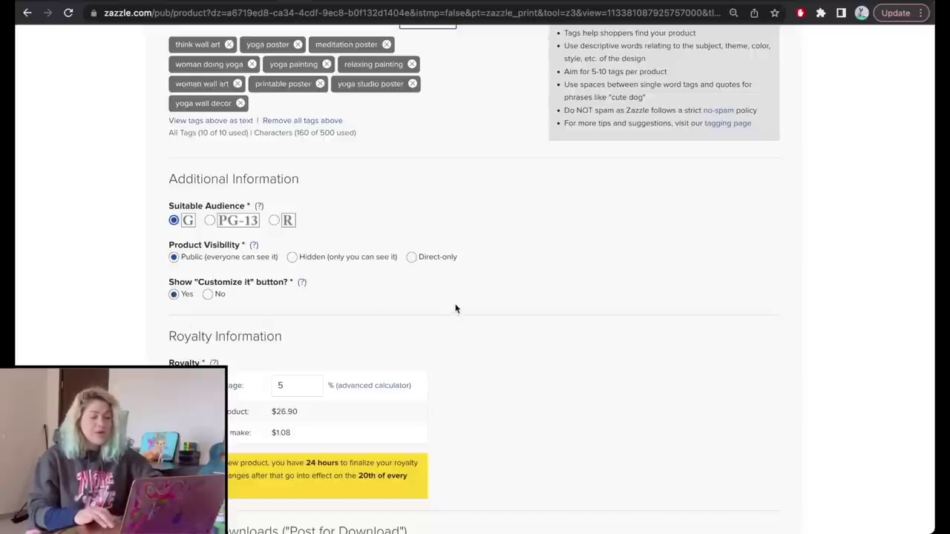
Check the poster's price in the royalty information and set the royalty percentage to 15
scroll(456, 309, "down", 1)
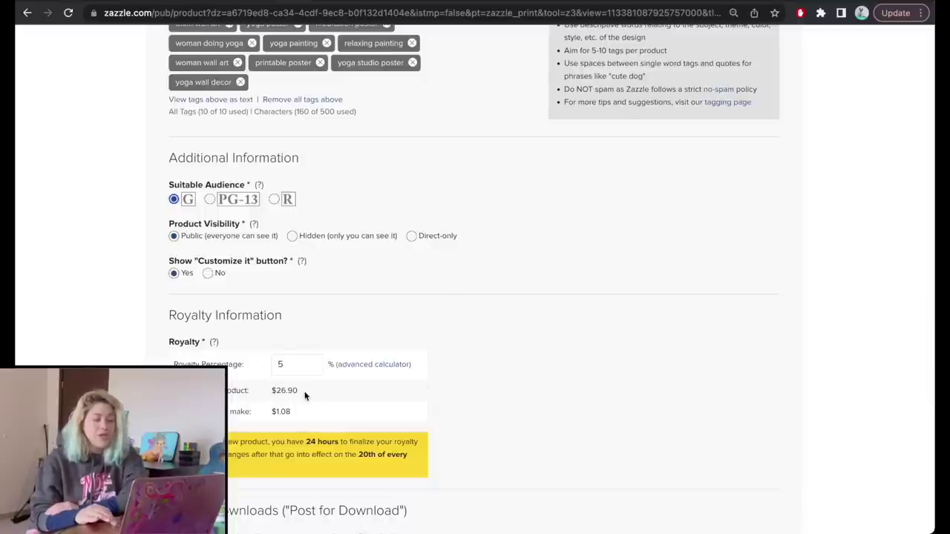
left_click_drag(299, 394, 273, 391)
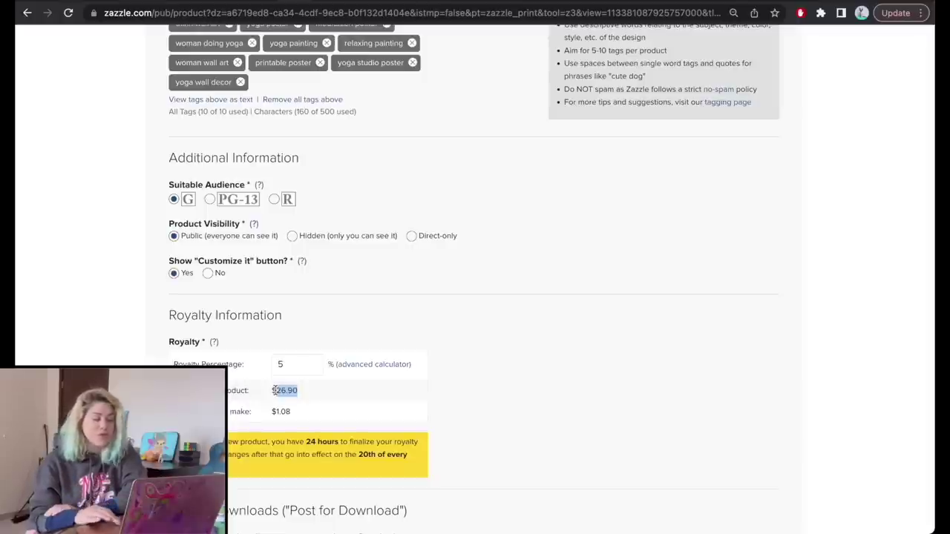
left_click(299, 371)
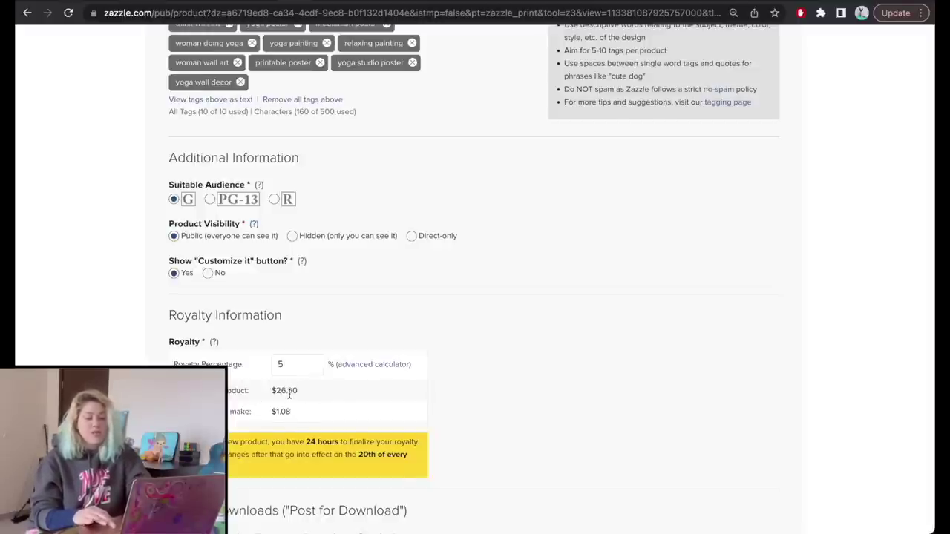
left_click(281, 364)
type("1")
left_click(312, 322)
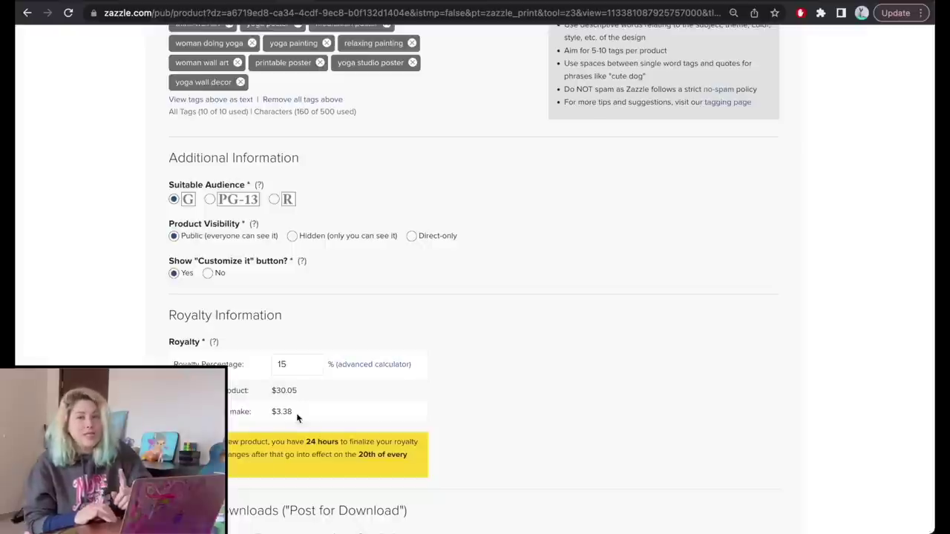
Raise the poster's royalty percentage to 25 and recalculate its price and earnings
left_click(294, 365)
key("BackSpace")
key("BackSpace")
type("25")
left_click(321, 320)
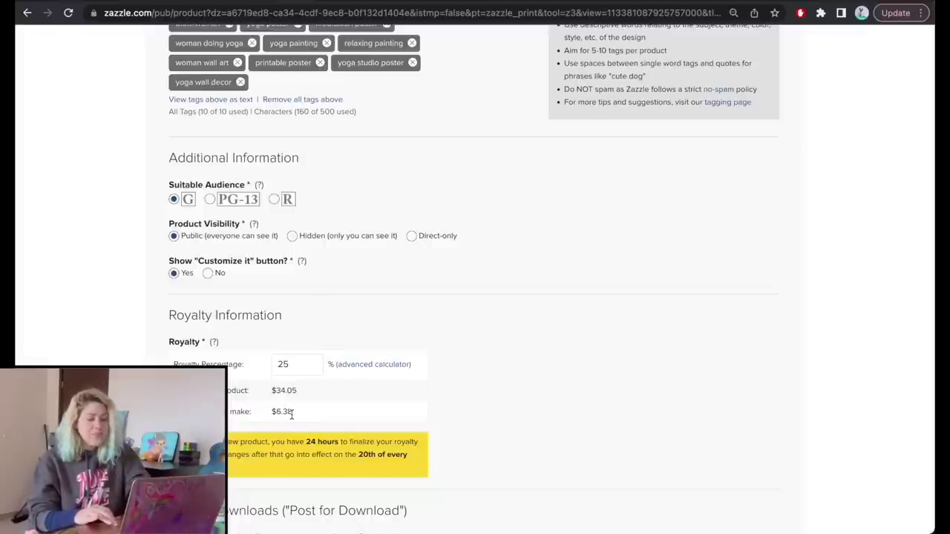
Enable the poster for Instant Download and post it for sale in the marketplace
scroll(309, 311, "down", 4)
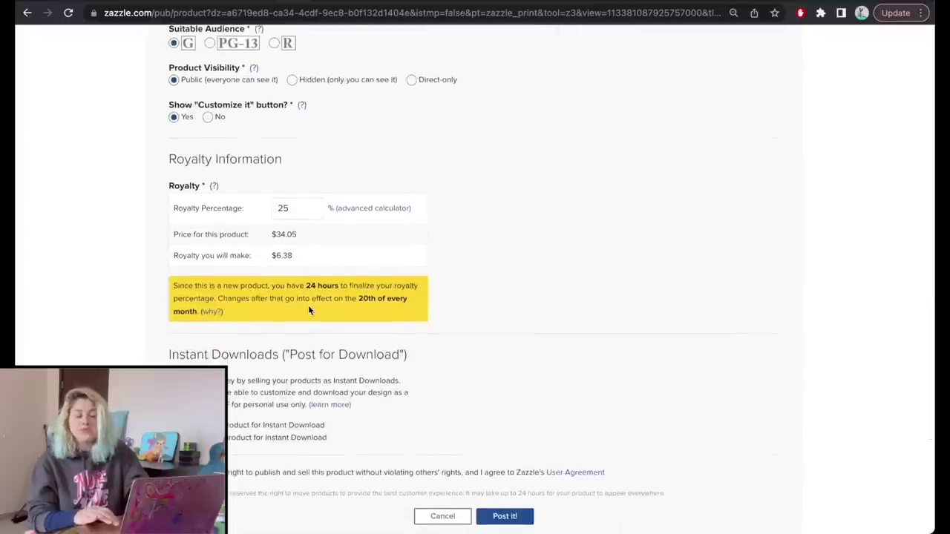
scroll(460, 304, "down", 2)
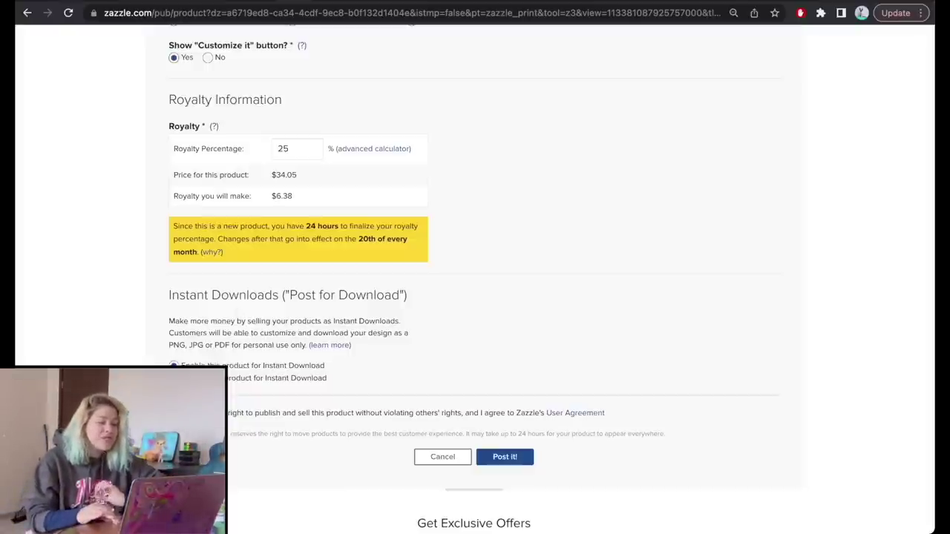
left_click(174, 365)
scroll(447, 355, "down", 4)
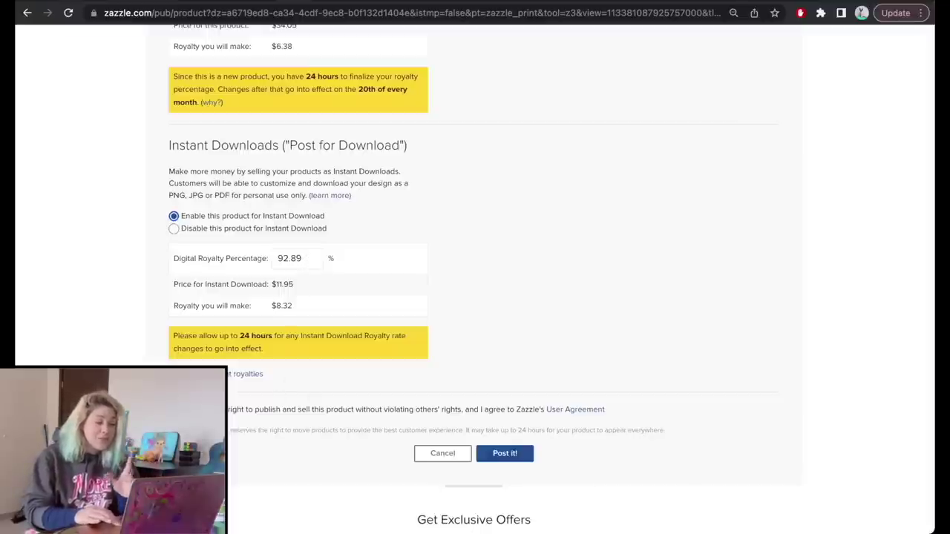
left_click(497, 448)
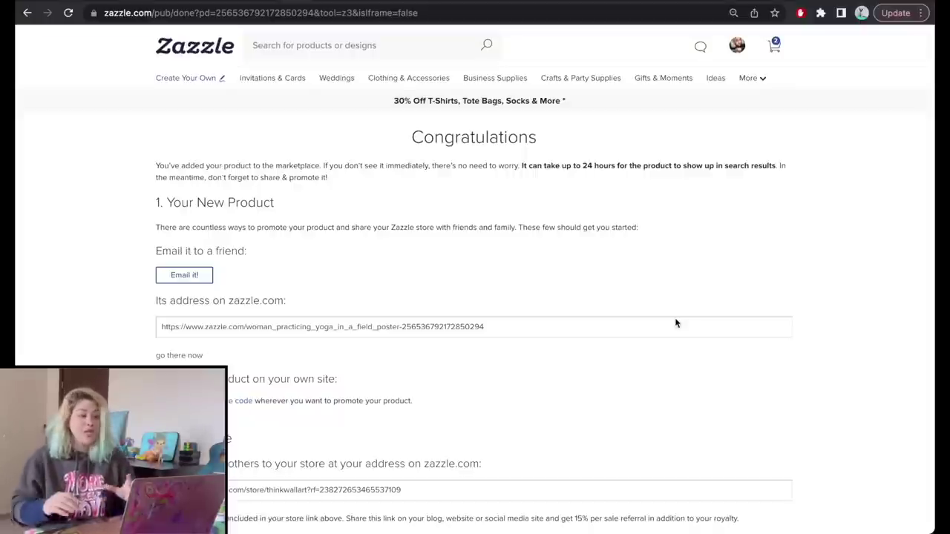
Select the new poster's address and then the store's referral address on the confirmation page
scroll(391, 344, "down", 5)
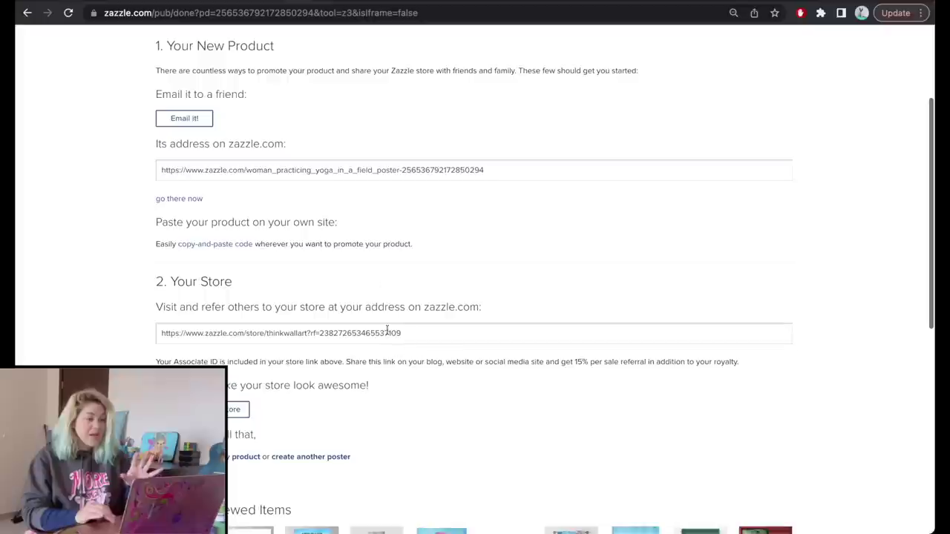
left_click(361, 174)
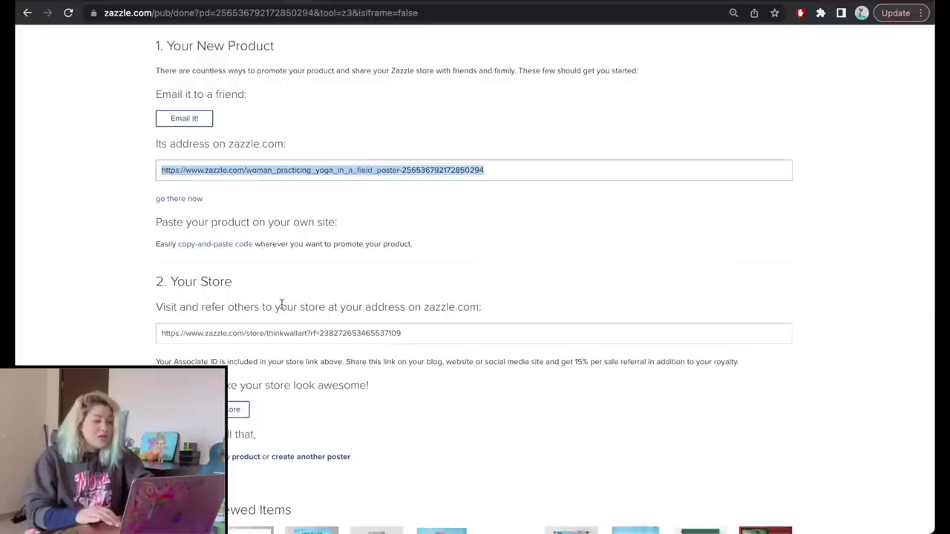
left_click(413, 337)
left_click(173, 343)
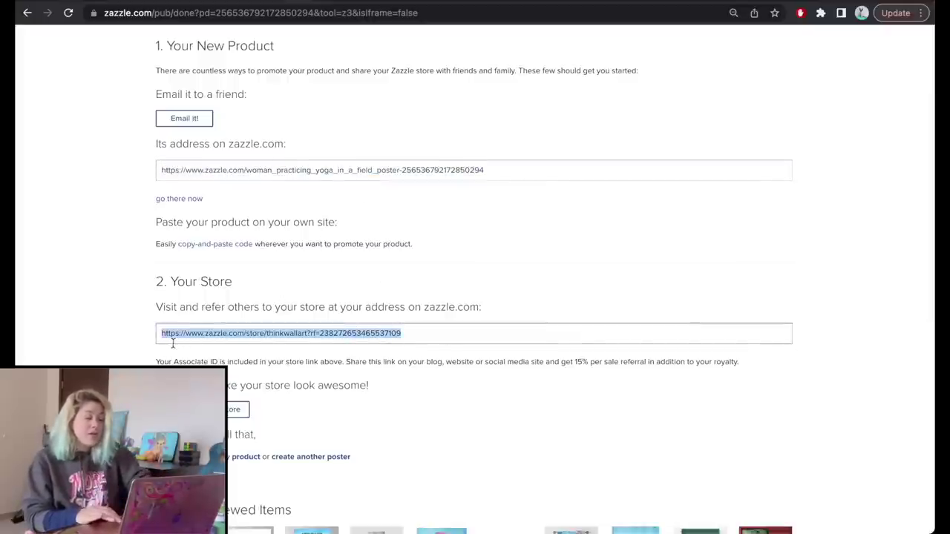
scroll(280, 370, "down", 2)
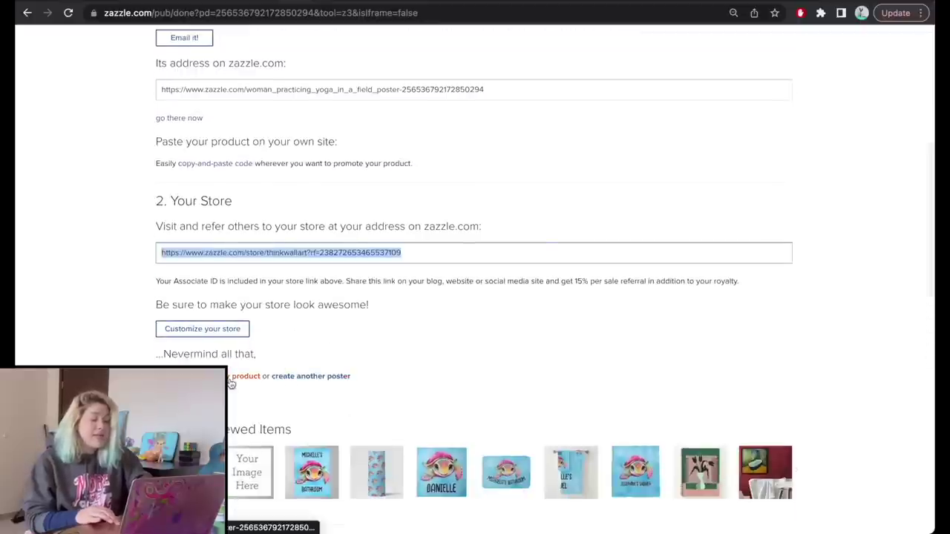
Open the posted poster's product page and preview the poster hanging on the wall above the desk
left_click(222, 405)
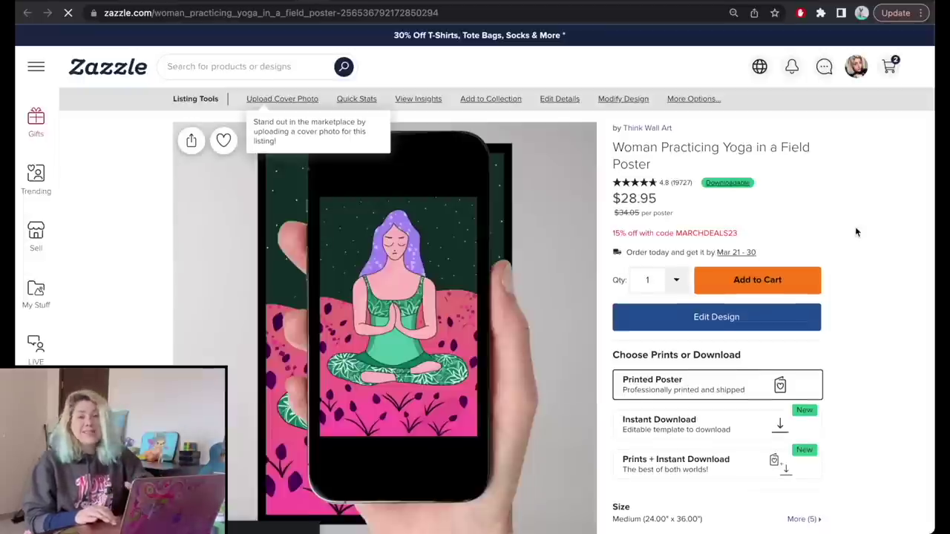
scroll(856, 233, "down", 3)
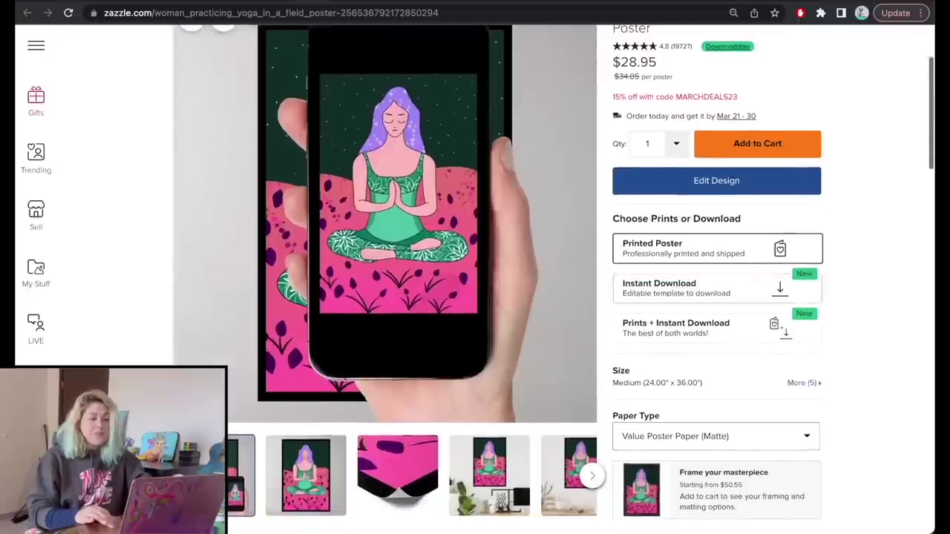
left_click(487, 484)
scroll(734, 240, "up", 3)
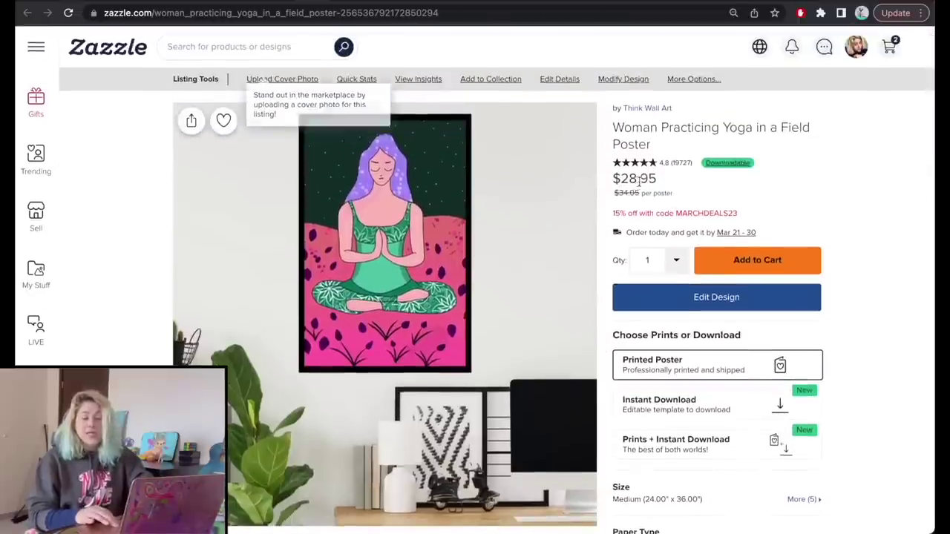
Check the Instant Download option against Prints + Instant Download, and preview the download as a framed picture
left_click(685, 405)
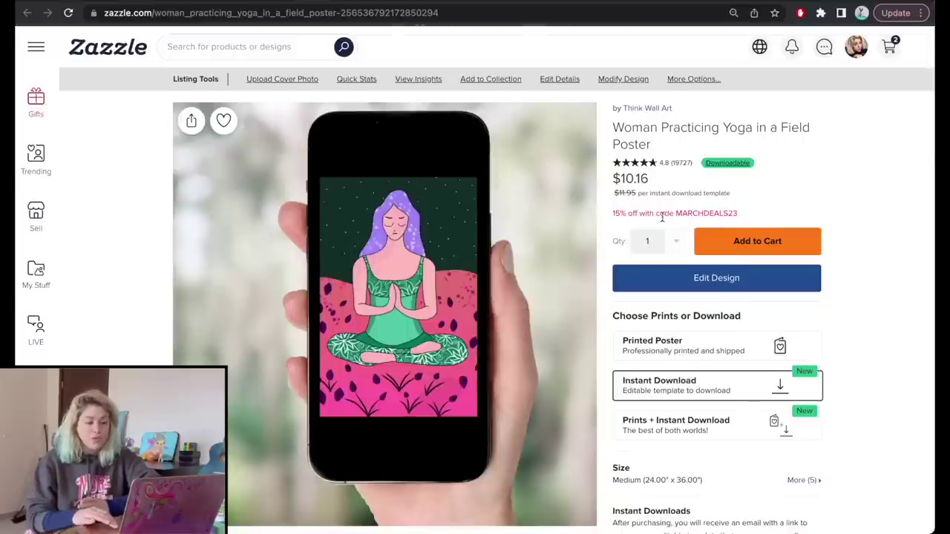
scroll(676, 295, "down", 2)
left_click(677, 290)
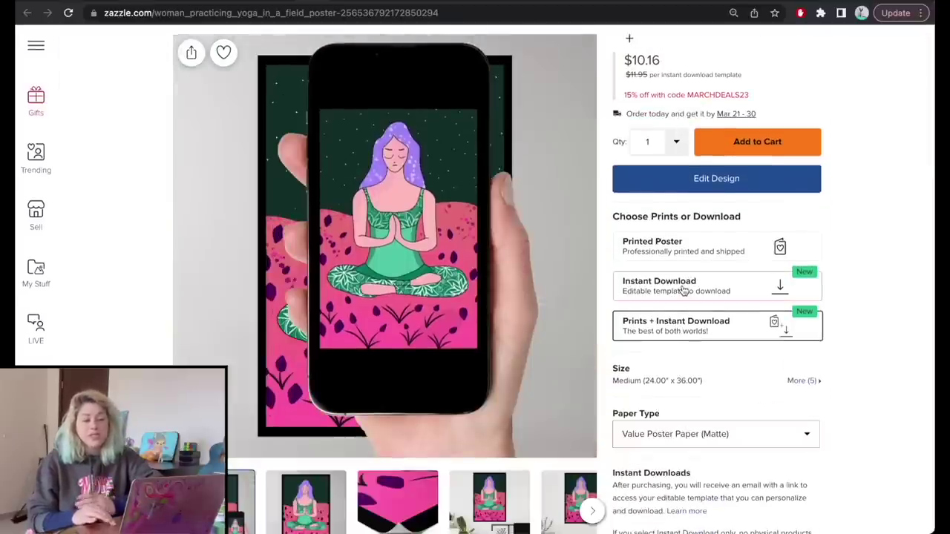
scroll(680, 289, "up", 3)
scroll(415, 347, "down", 2)
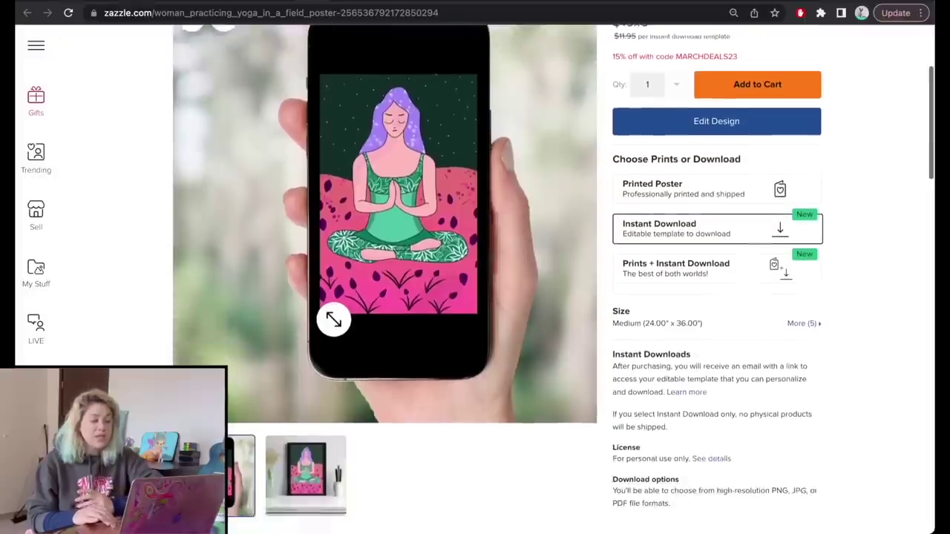
left_click(286, 473)
scroll(413, 474, "up", 1)
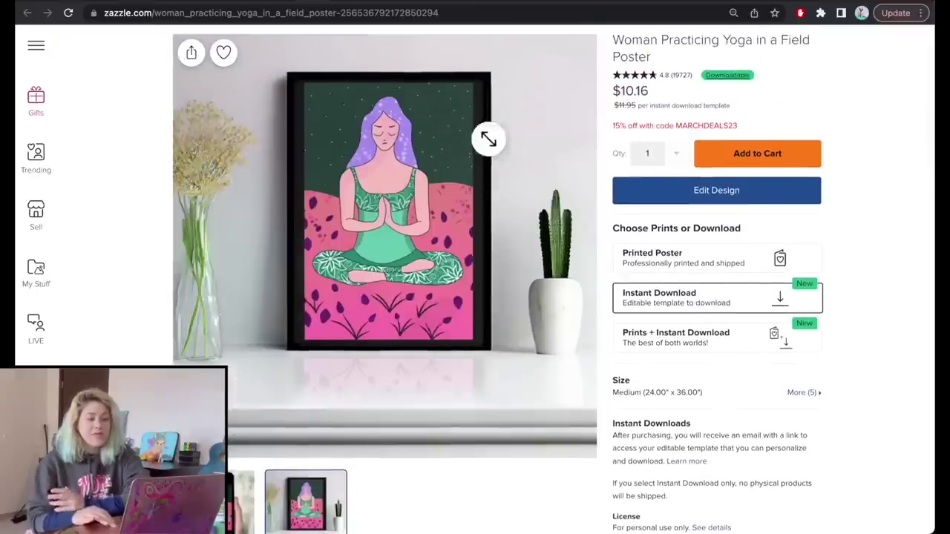
Check the Printed Poster's price for the Extra Large (40.00" x 60.00") and Extra Small (11.00" x 16.50") sizes
left_click(689, 260)
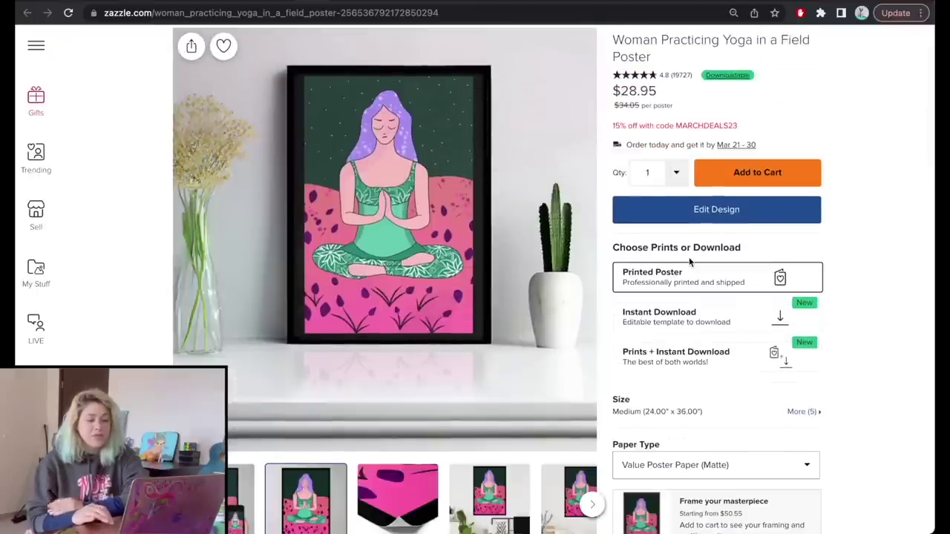
scroll(476, 300, "down", 3)
scroll(476, 301, "up", 3)
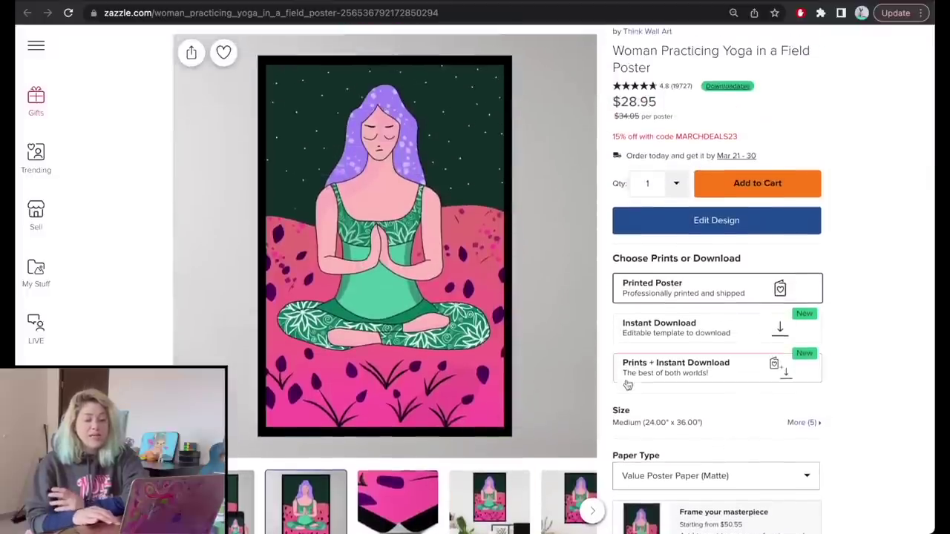
left_click(804, 422)
left_click(650, 242)
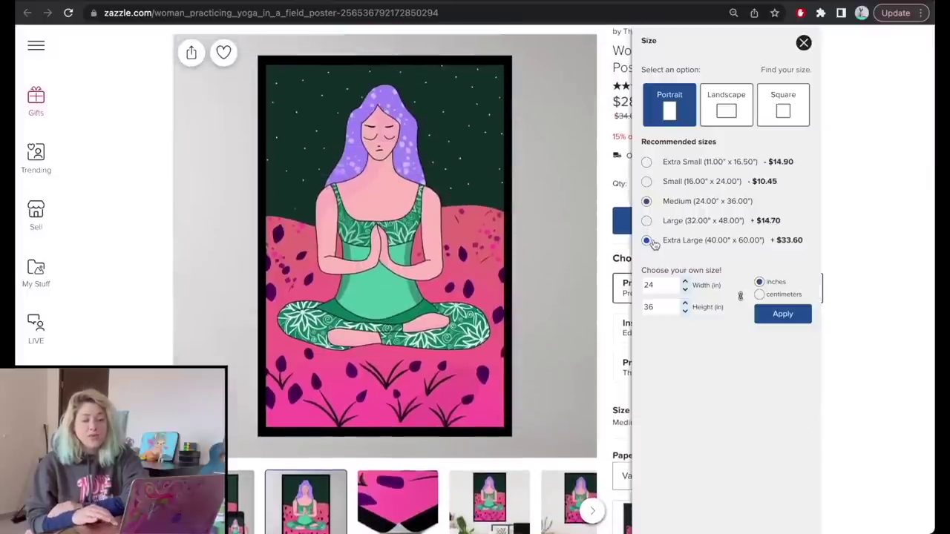
left_click(646, 163)
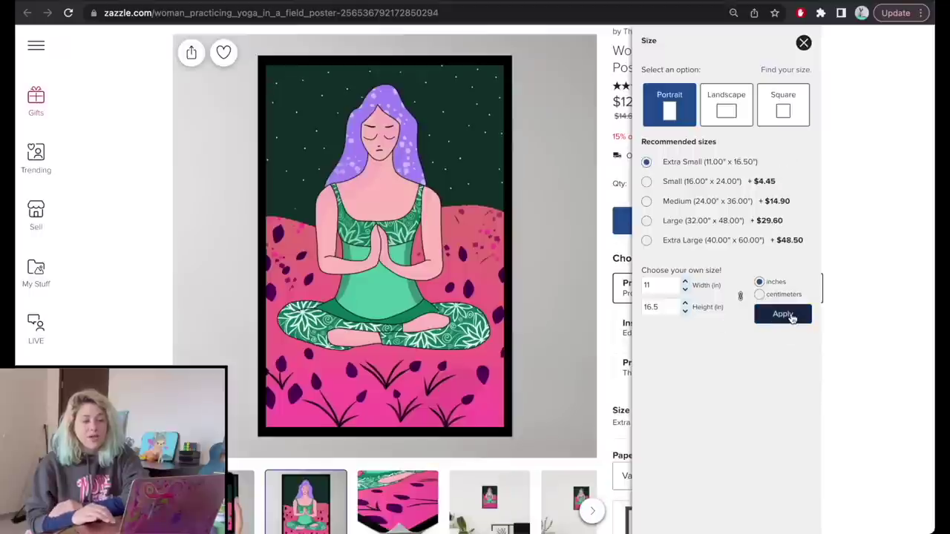
left_click(876, 191)
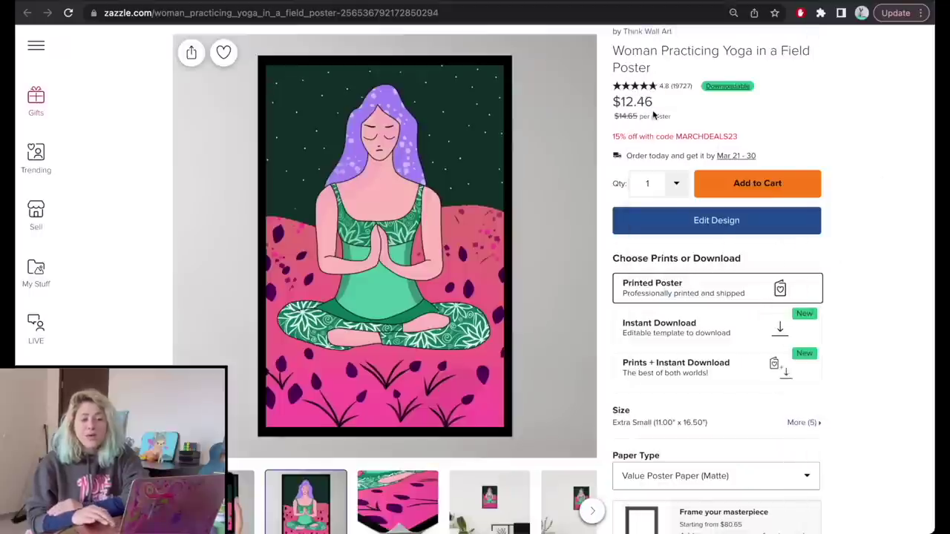
left_click(668, 318)
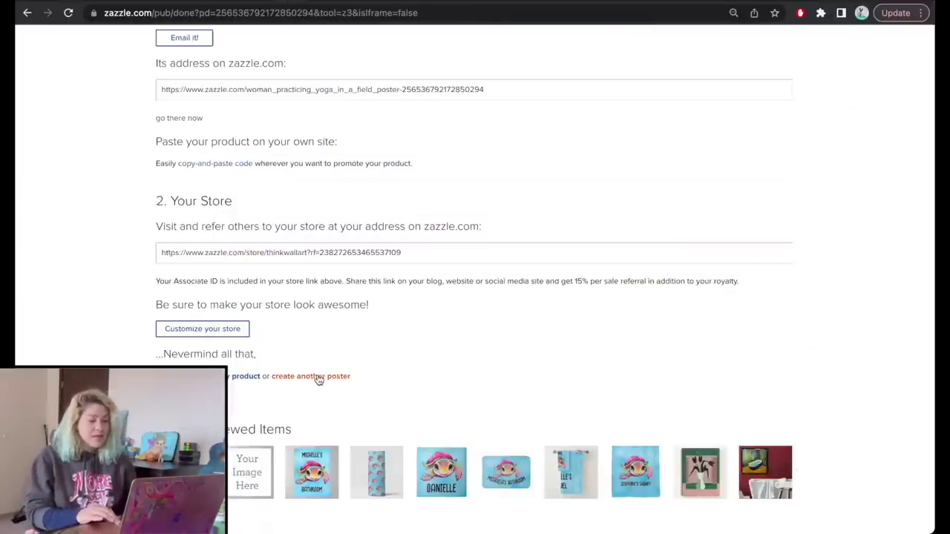
Start another poster, set it to the square 24" x 24" size, and open its design for customizing
left_click(318, 379)
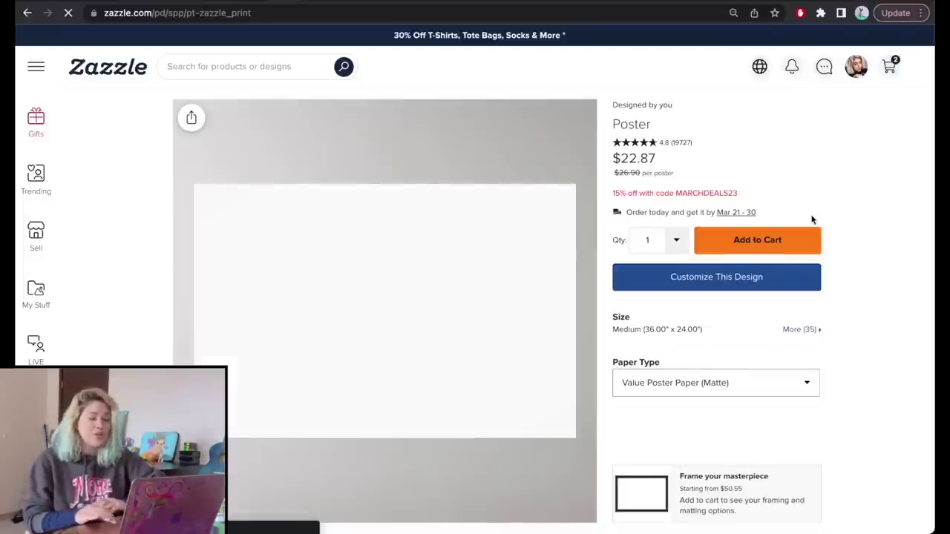
left_click(802, 330)
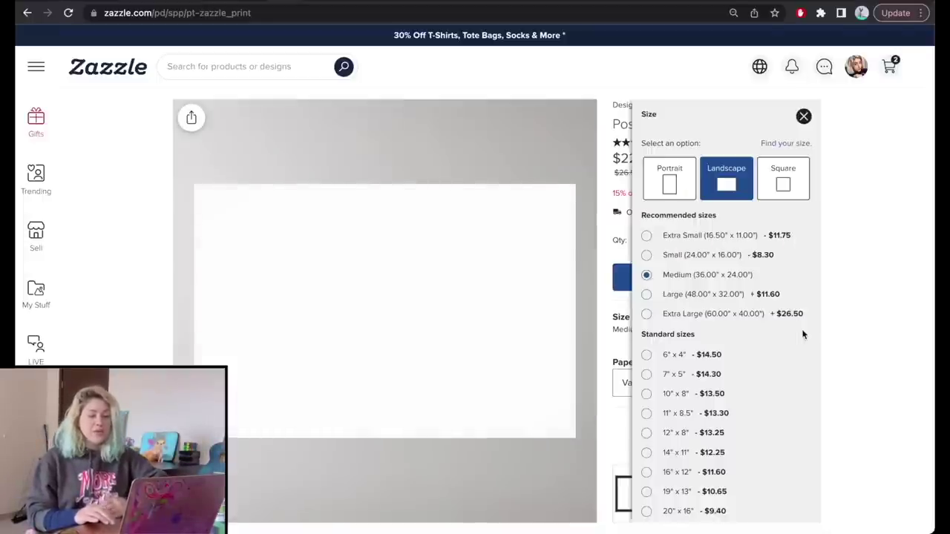
left_click(783, 182)
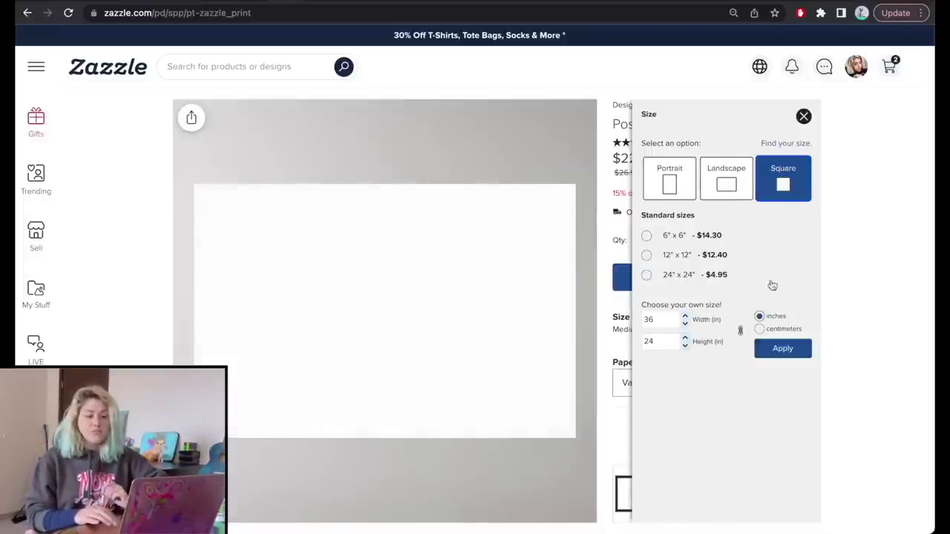
left_click(647, 275)
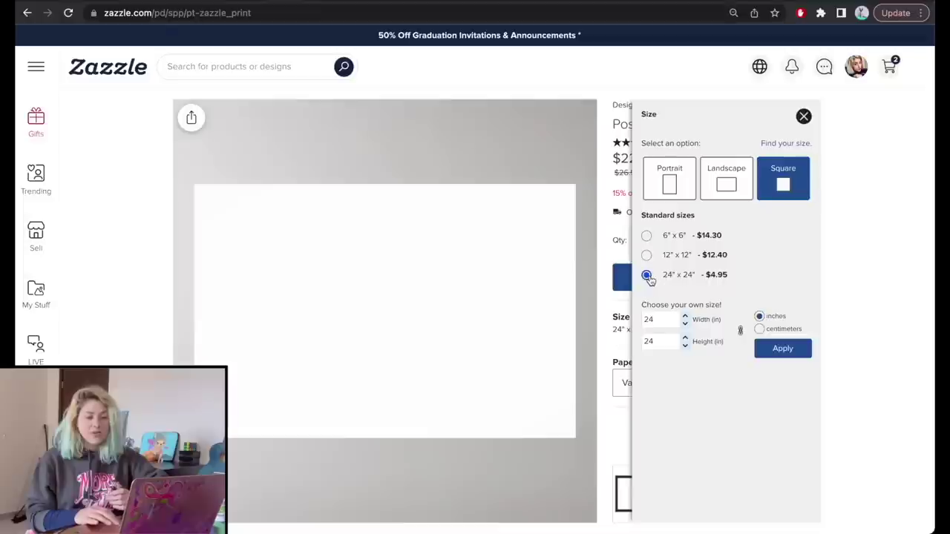
left_click(787, 348)
left_click(873, 412)
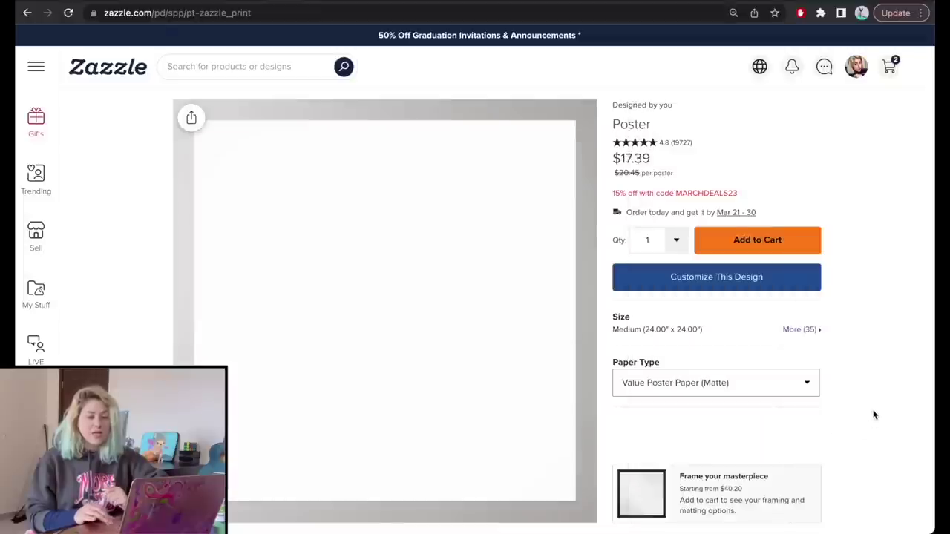
left_click(700, 276)
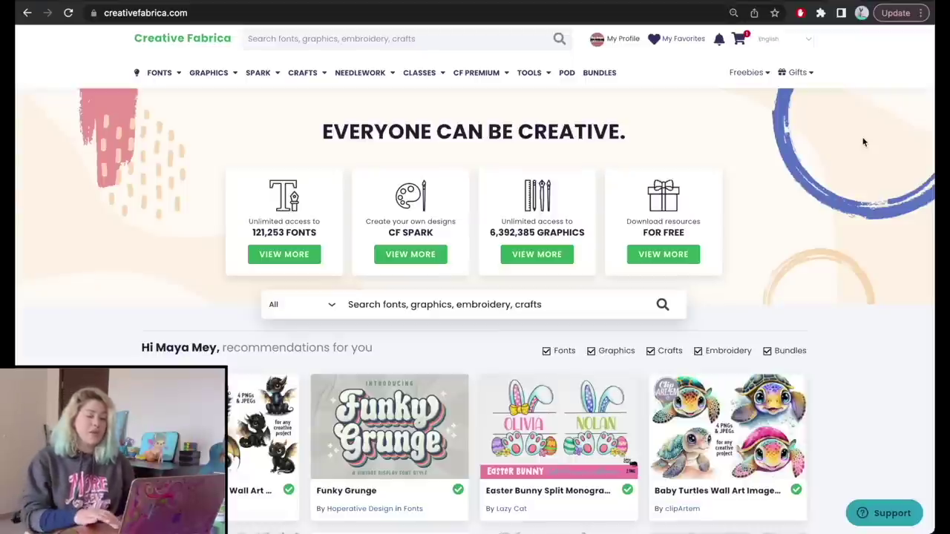
Look over Creative Fabrica's recommended designs and open its Print On Demand assets
scroll(828, 306, "down", 5)
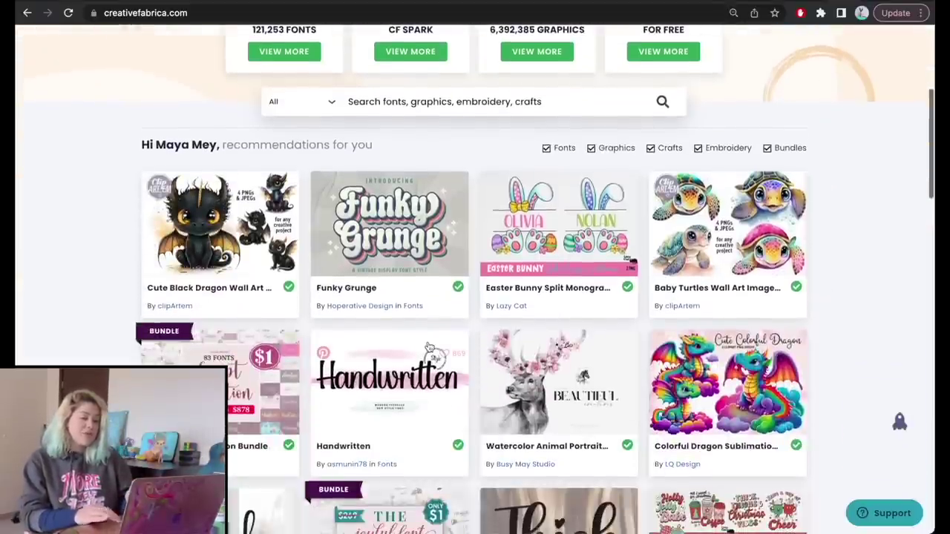
scroll(899, 420, "up", 8)
left_click(565, 158)
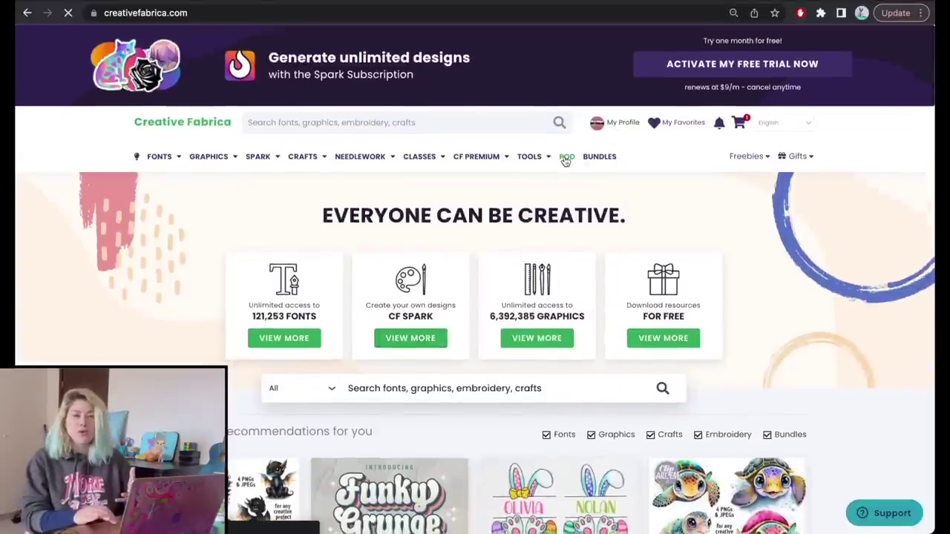
Browse the featured POD graphics and fonts, and open the complete collection of POD graphics
scroll(703, 222, "down", 5)
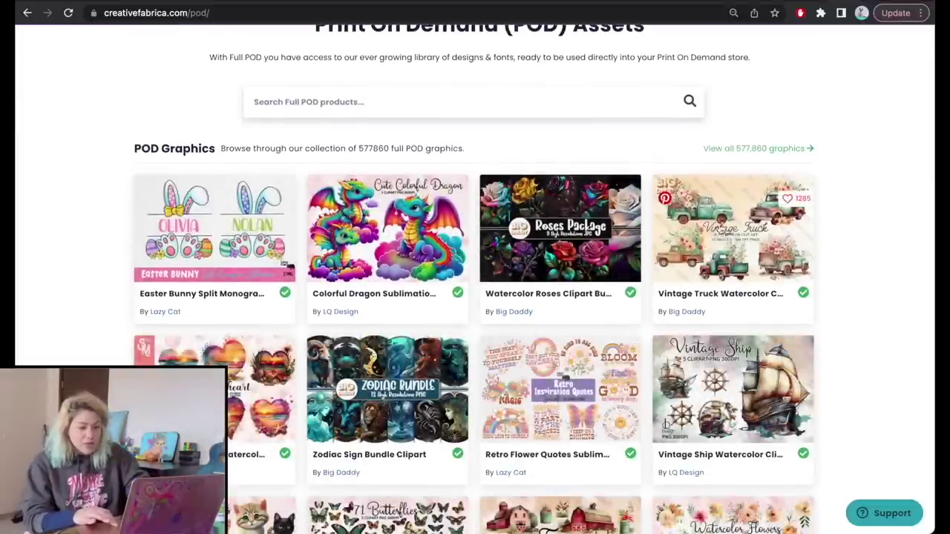
scroll(861, 257, "down", 3)
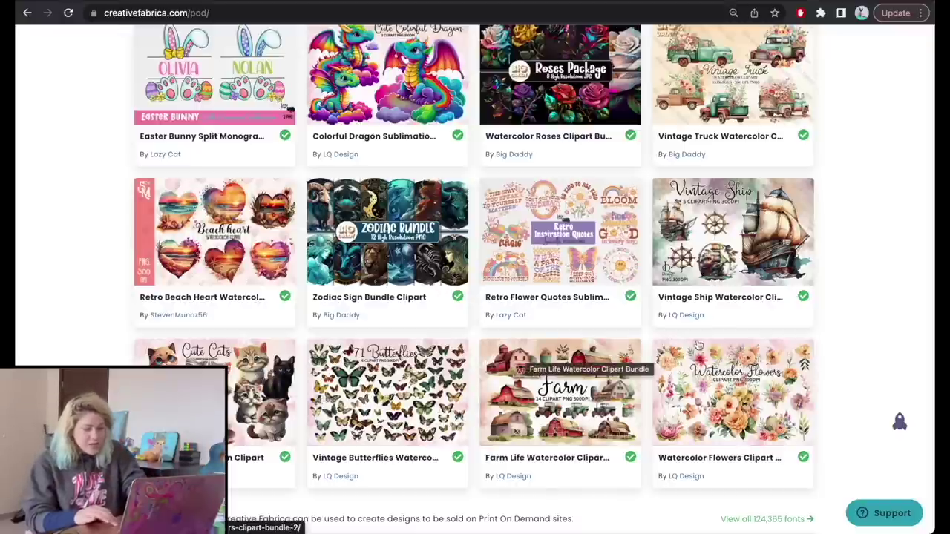
scroll(733, 293, "down", 2)
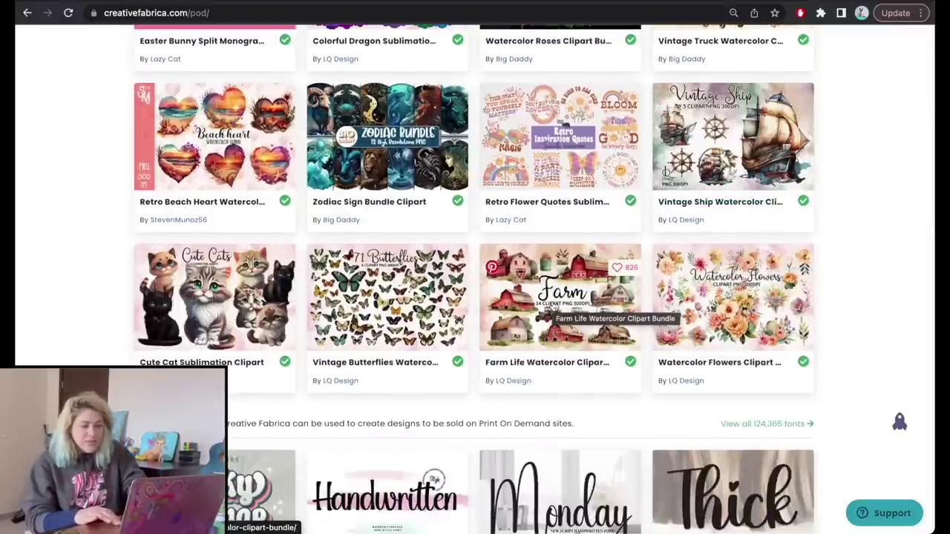
scroll(405, 291, "down", 3)
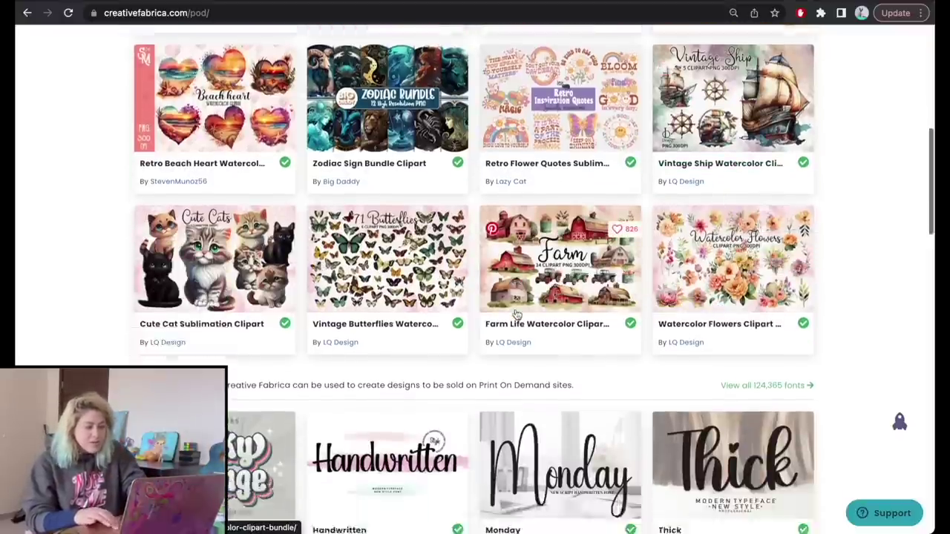
scroll(405, 291, "down", 5)
scroll(403, 289, "up", 15)
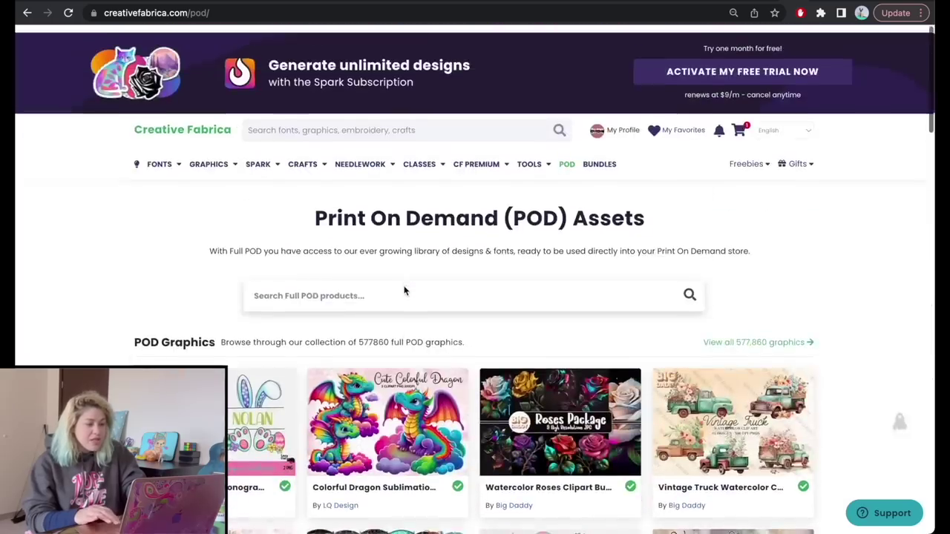
left_click(755, 336)
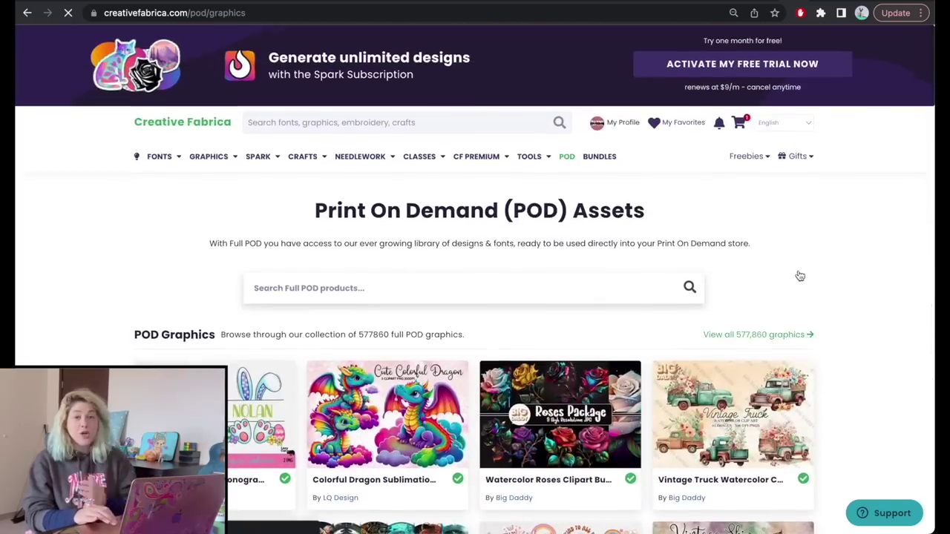
Browse the first page of Print on Demand graphics
scroll(798, 267, "down", 5)
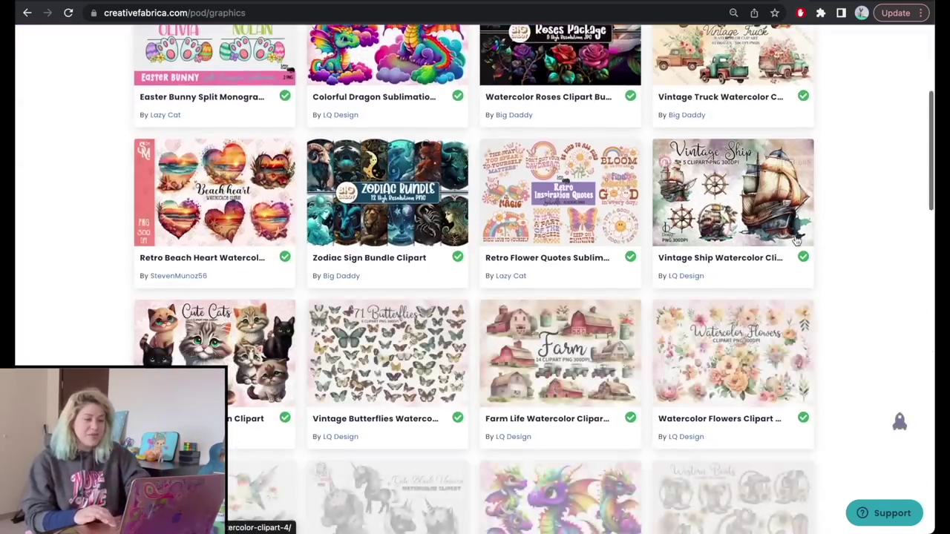
scroll(822, 291, "down", 3)
scroll(821, 291, "down", 2)
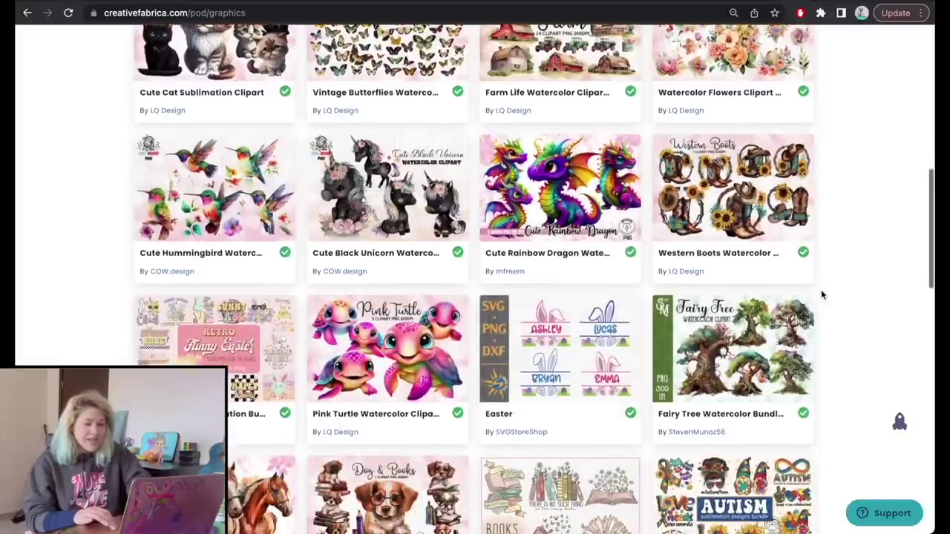
scroll(821, 295, "down", 1)
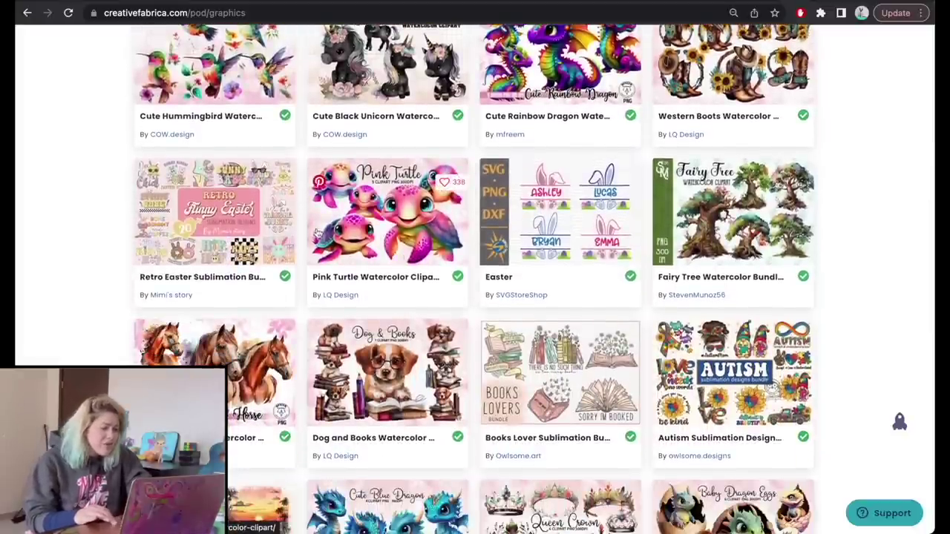
scroll(91, 261, "down", 3)
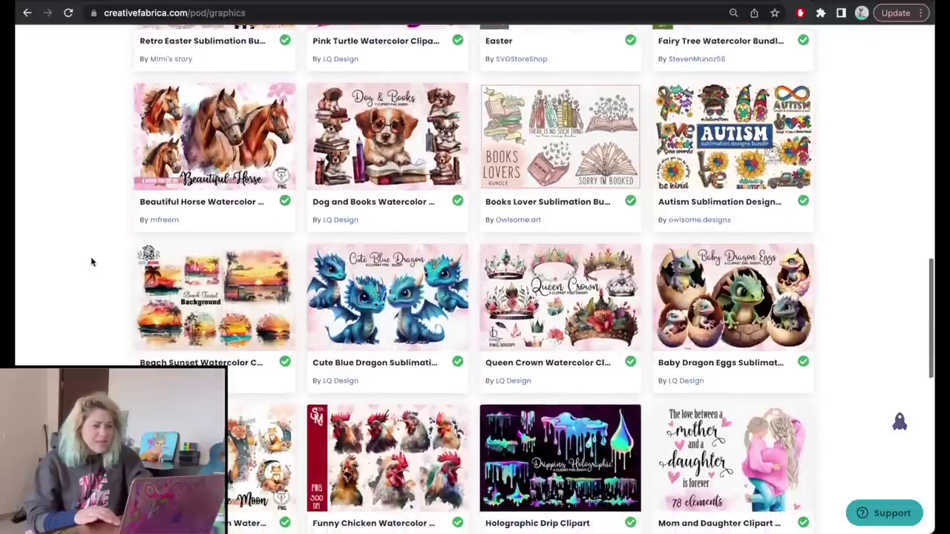
scroll(91, 261, "down", 1)
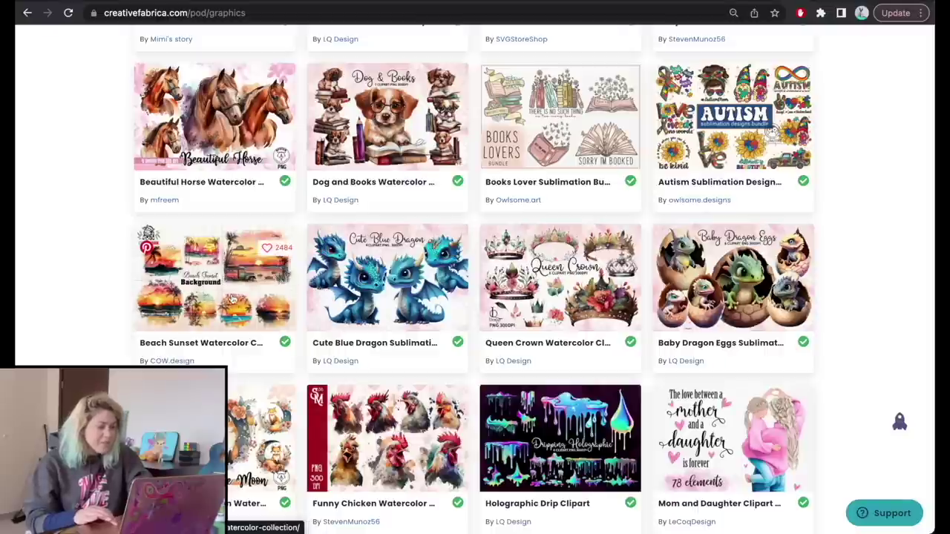
scroll(95, 318, "down", 2)
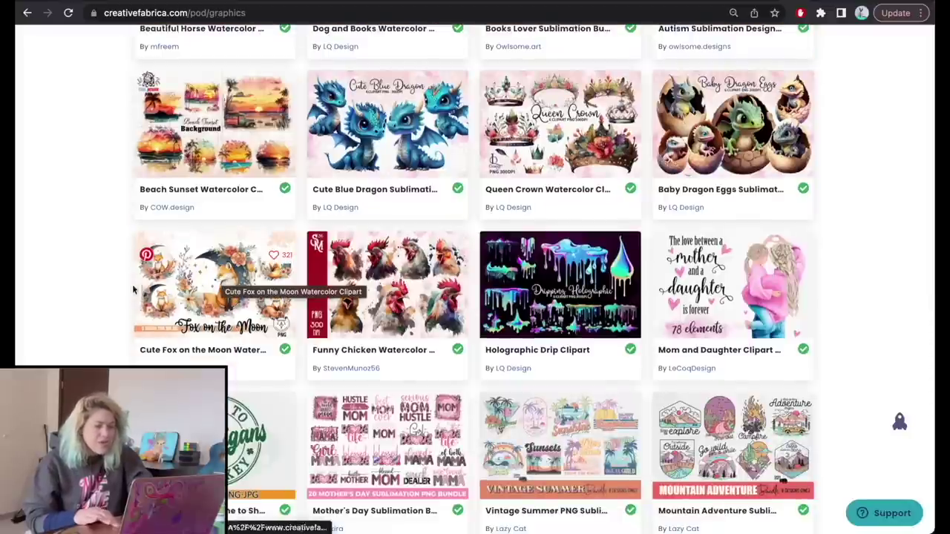
scroll(84, 275, "down", 3)
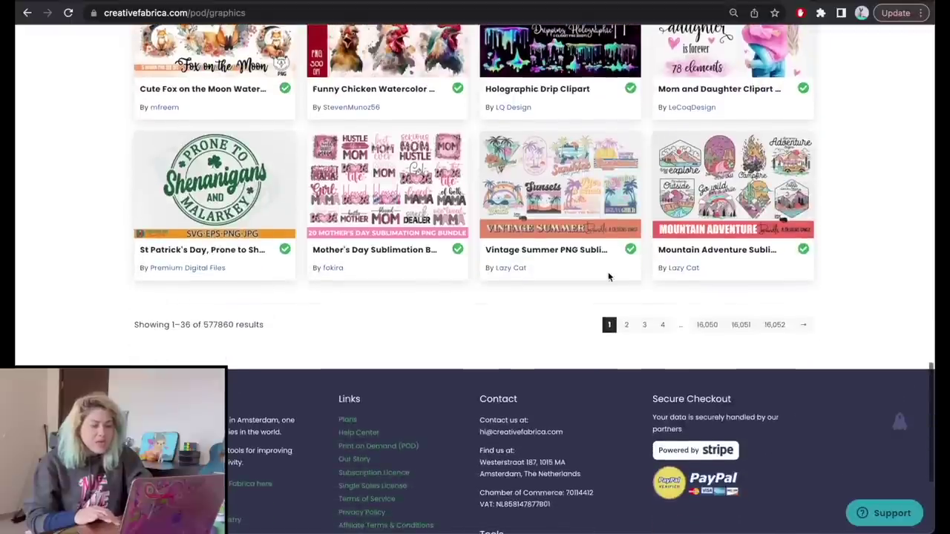
Open page 2 of the Print on Demand graphics and look over its clipart sets
left_click(627, 325)
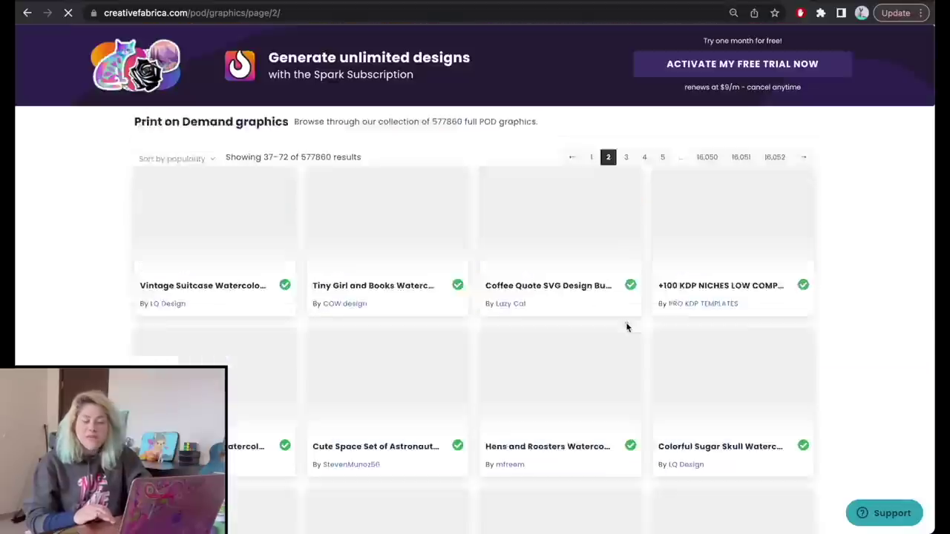
scroll(324, 221, "down", 3)
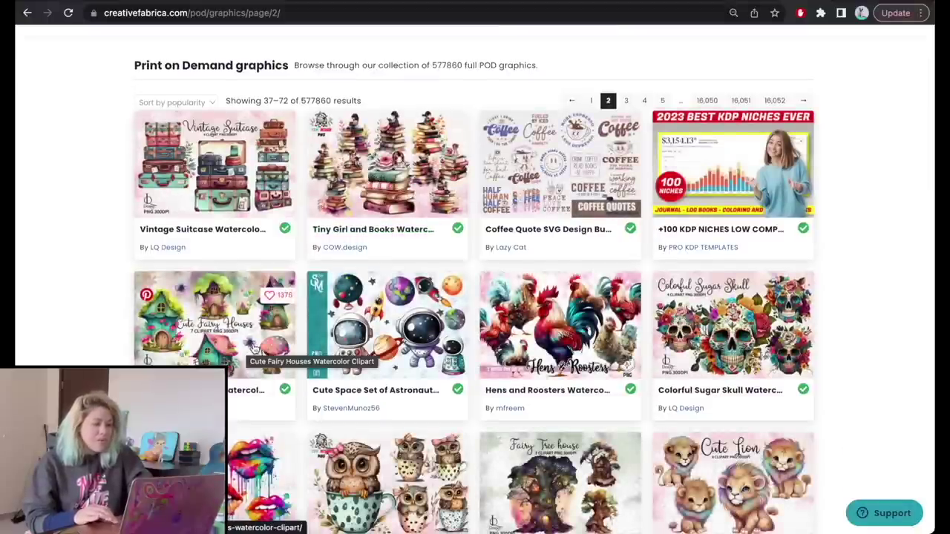
scroll(420, 337, "down", 4)
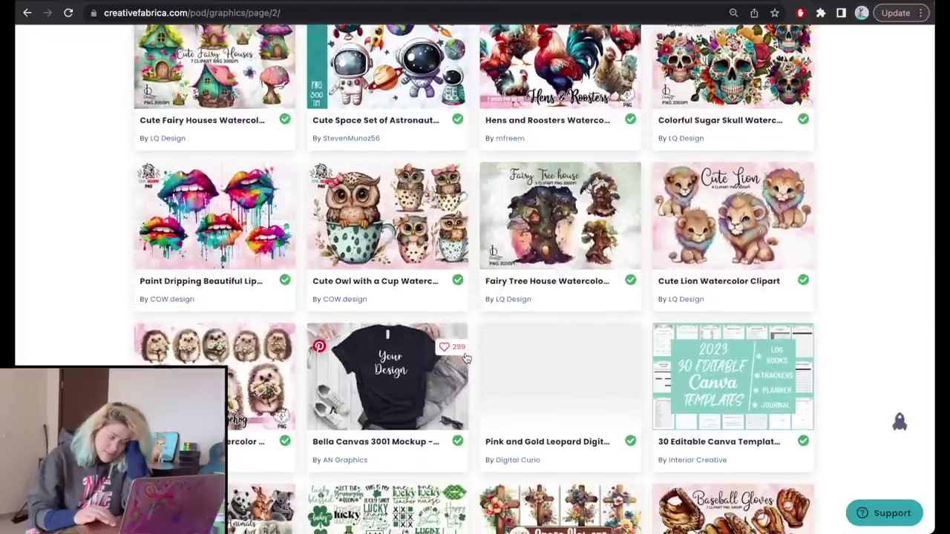
scroll(466, 358, "up", 3)
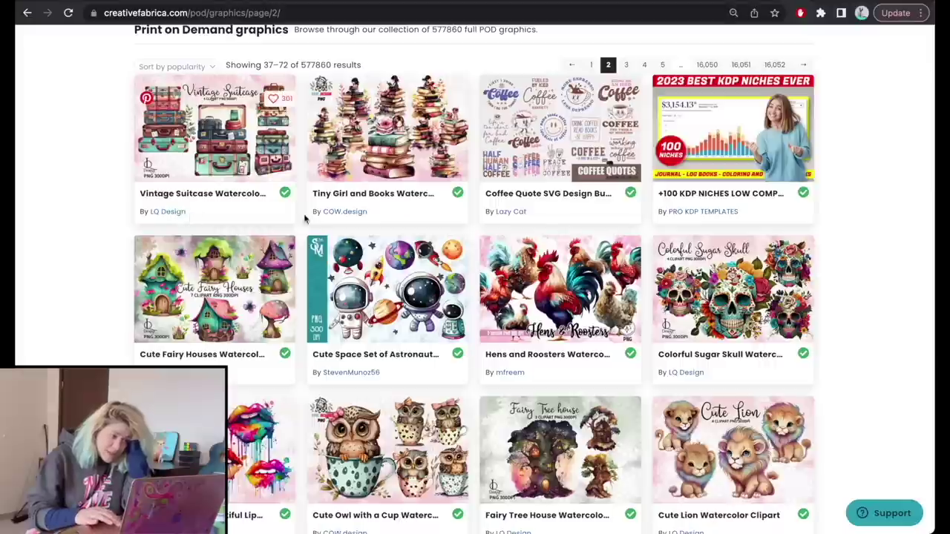
scroll(343, 221, "down", 6)
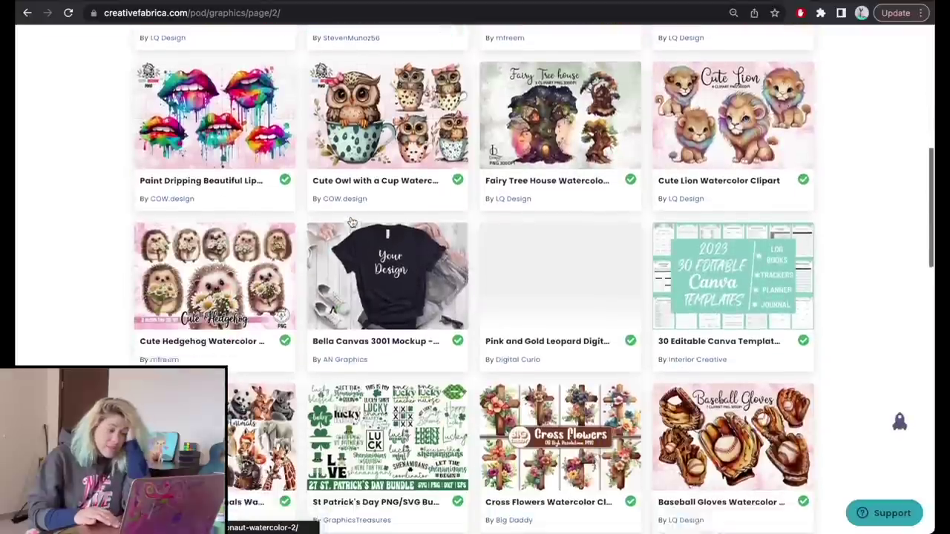
scroll(351, 223, "down", 2)
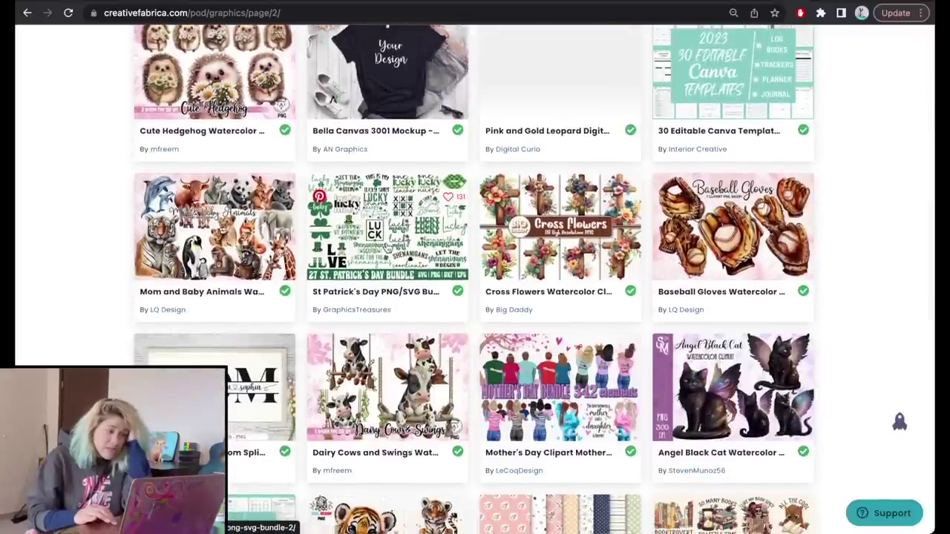
scroll(520, 275, "up", 5)
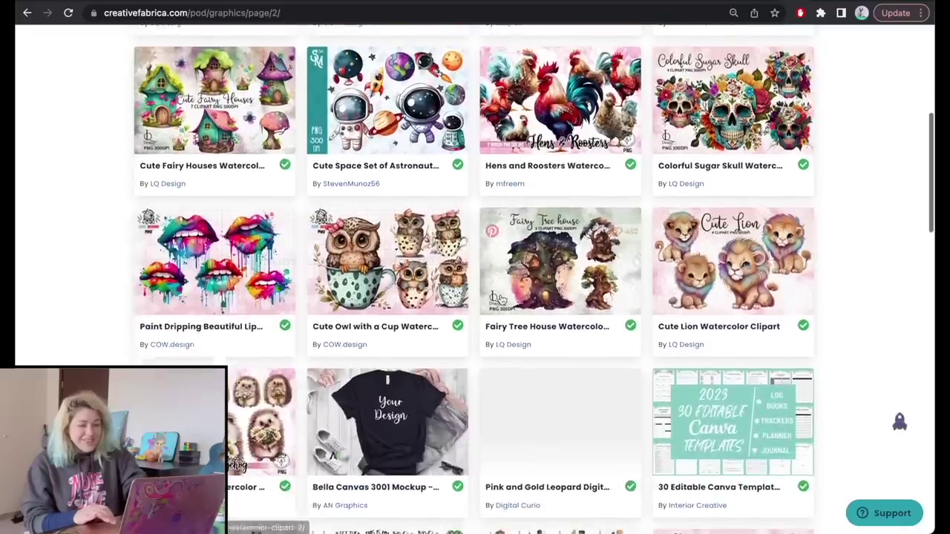
scroll(564, 297, "down", 4)
Open the Cute Space Set of Astronaut Watercolor product and download it
scroll(386, 312, "up", 5)
scroll(379, 253, "up", 1)
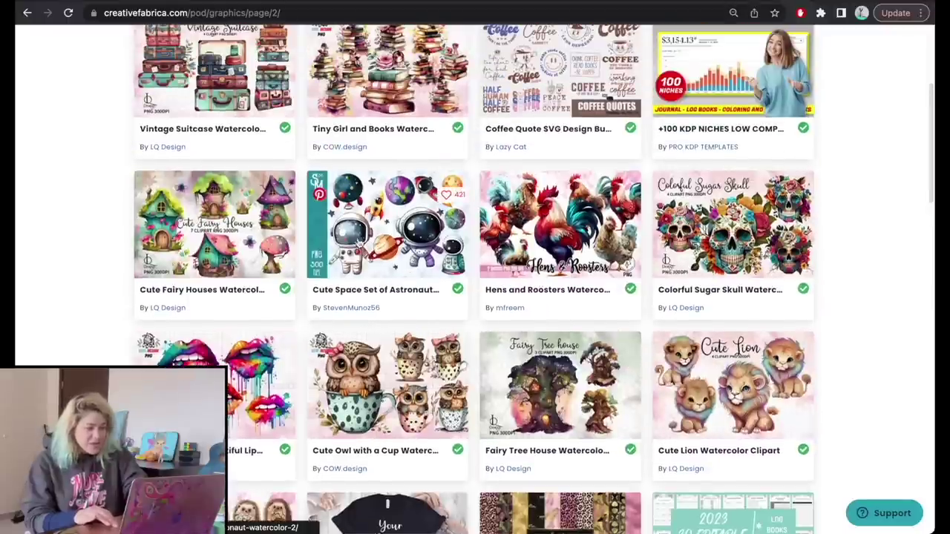
left_click(380, 246)
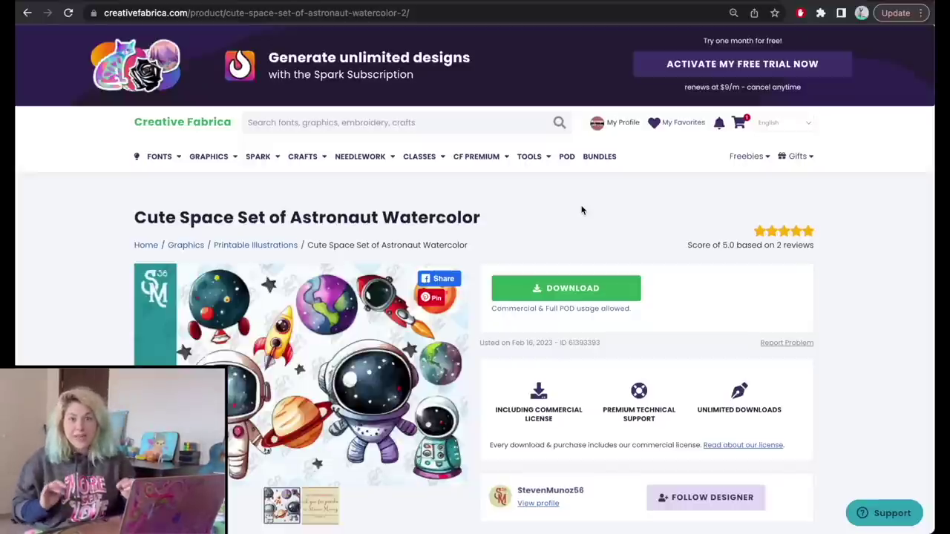
left_click(551, 297)
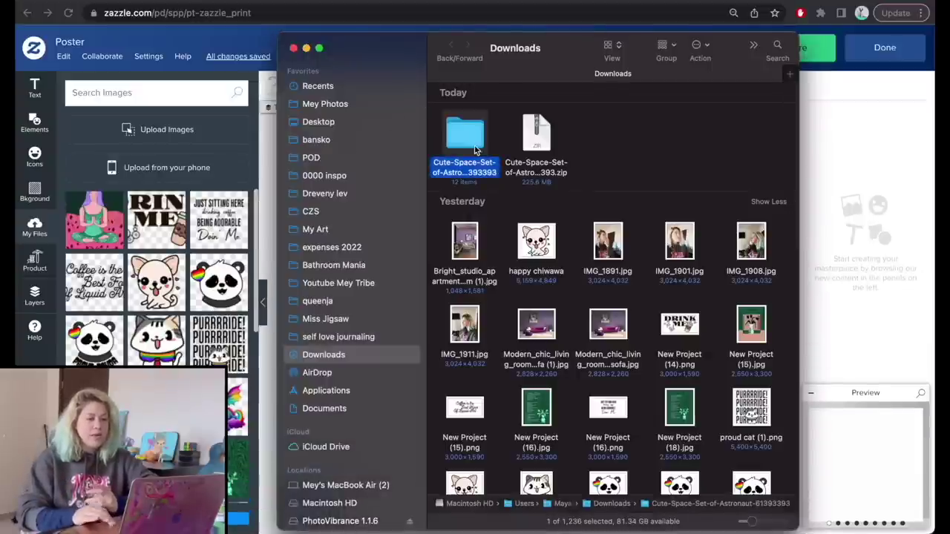
Open the downloaded Cute-Space-Set-of-Astronaut-61393393 folder in Finder and look through its images
double_click(473, 141)
scroll(488, 170, "down", 3)
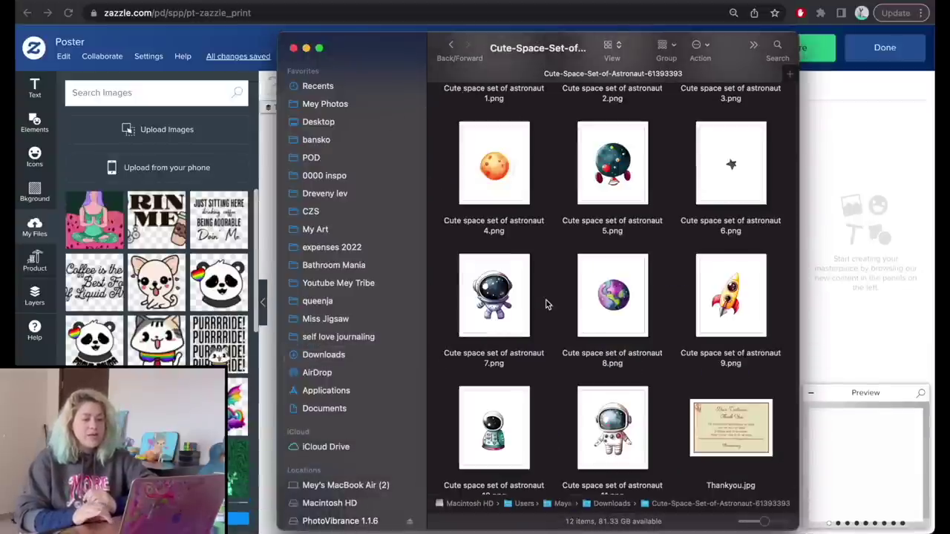
scroll(657, 301, "up", 3)
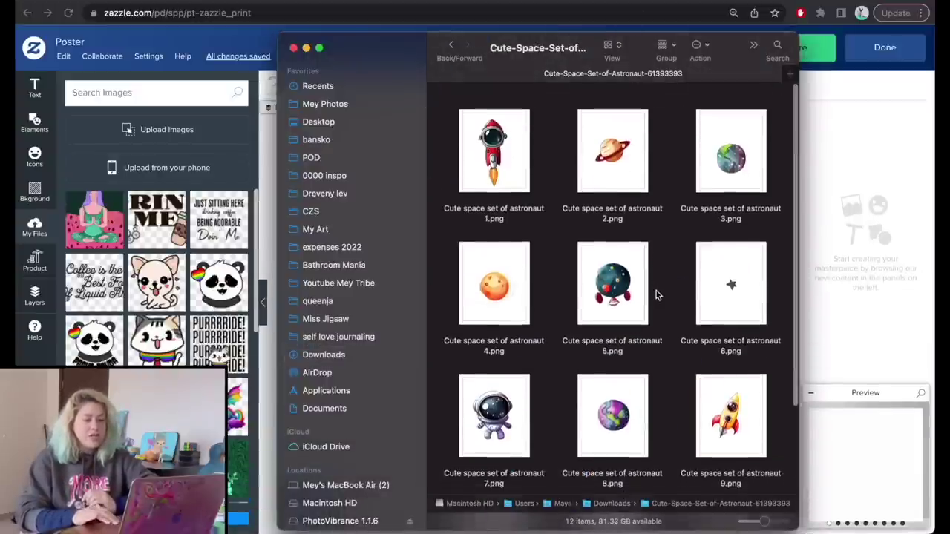
scroll(658, 299, "down", 3)
scroll(497, 326, "up", 1)
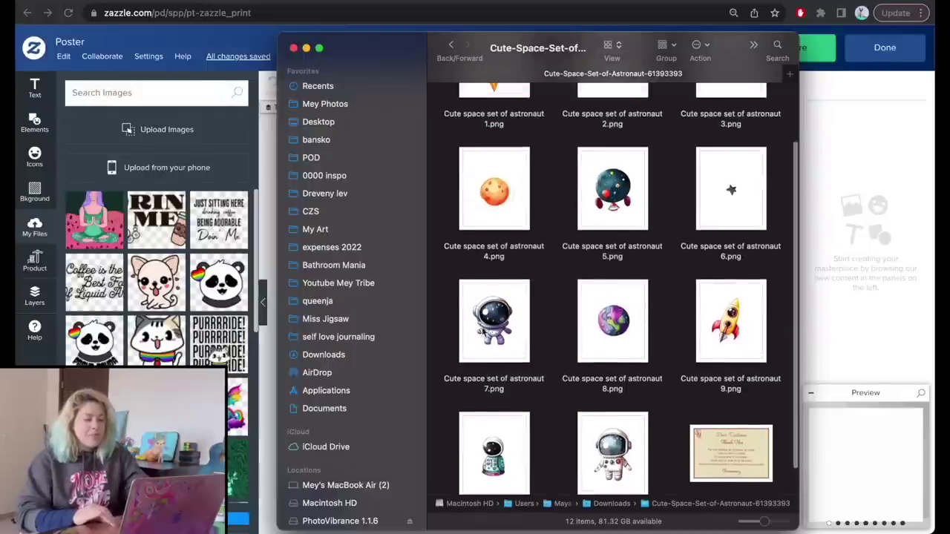
Upload the files Cute space set of astronaut 2, 7, 8 and 9.png to the Zazzle poster's image library
left_click(501, 327)
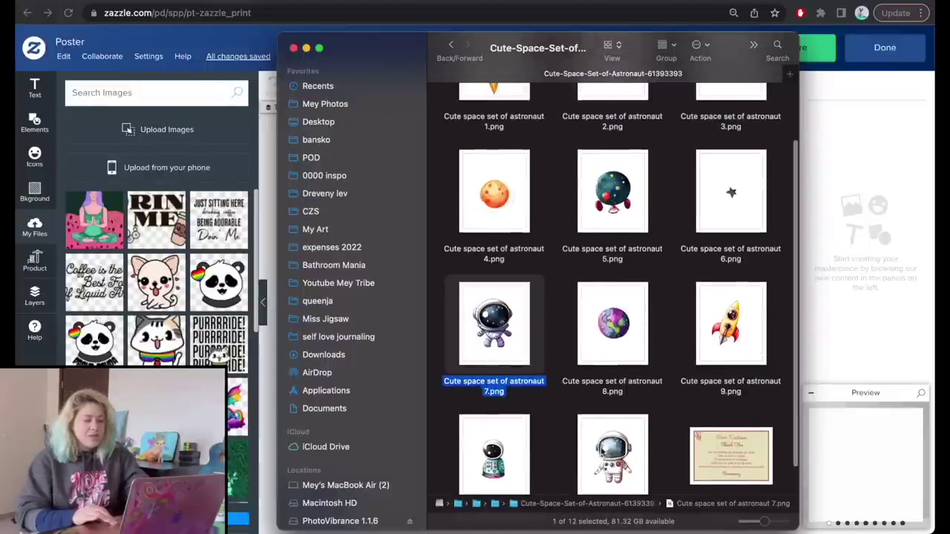
left_click(556, 384)
left_click(498, 356)
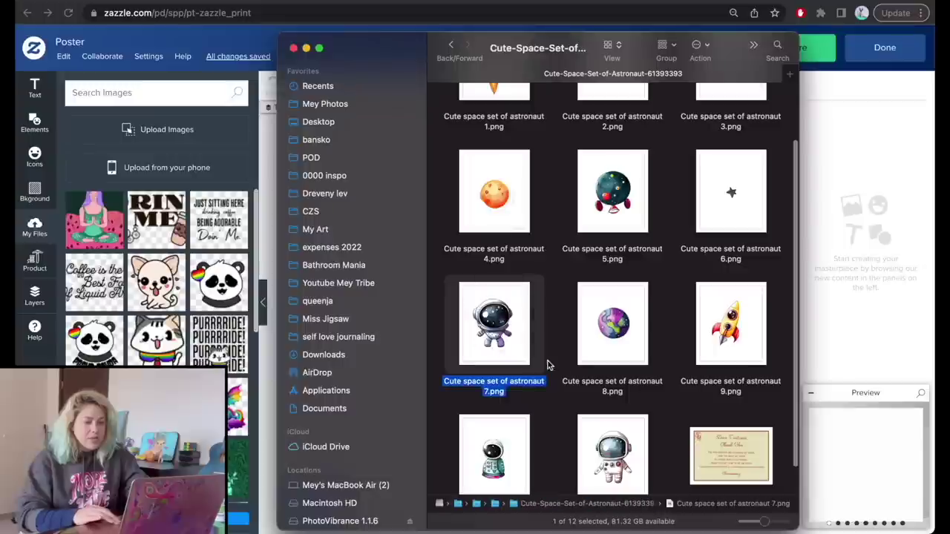
left_click(612, 334, "super")
left_click(731, 323, "super")
scroll(732, 334, "up", 3)
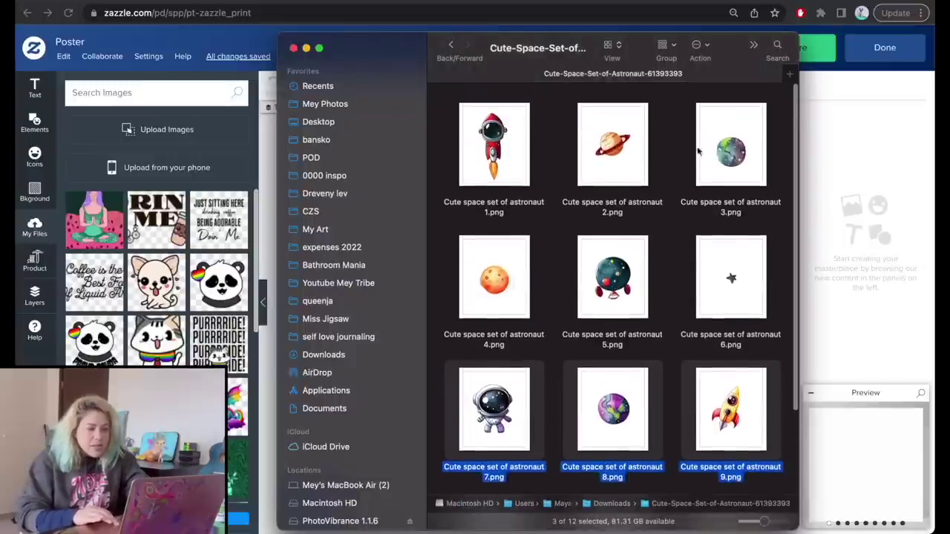
left_click(627, 156, "super")
scroll(627, 163, "down", 3)
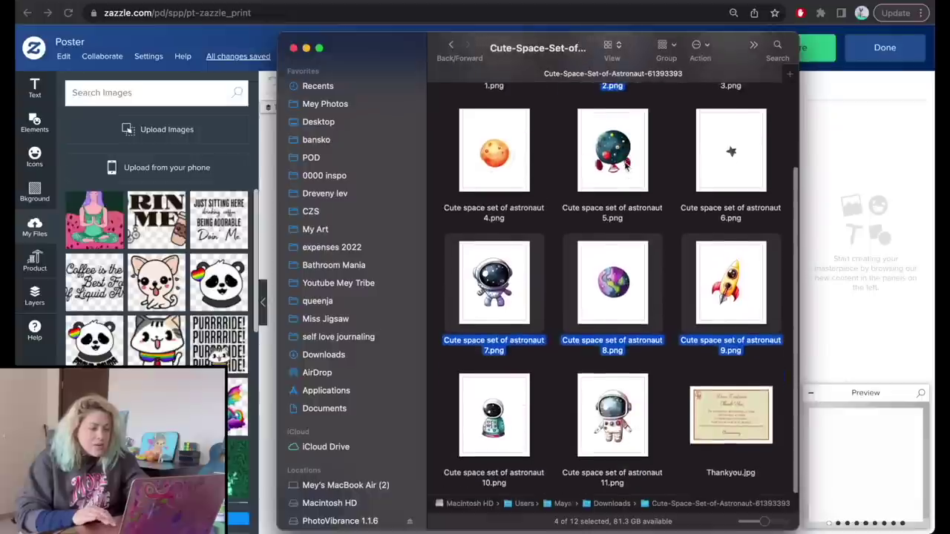
left_click(729, 148, "super")
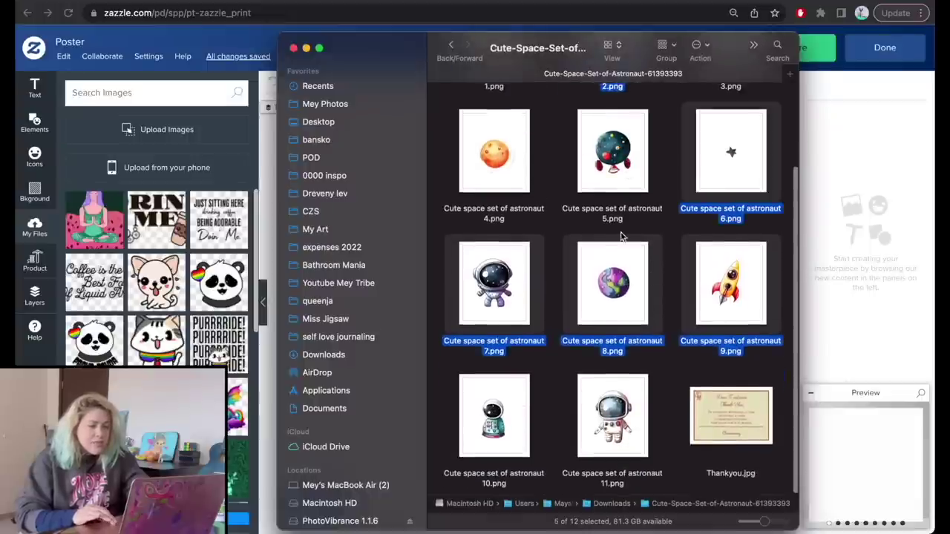
scroll(622, 236, "up", 3)
left_click(731, 236, "super")
left_click_drag(615, 110, 146, 321)
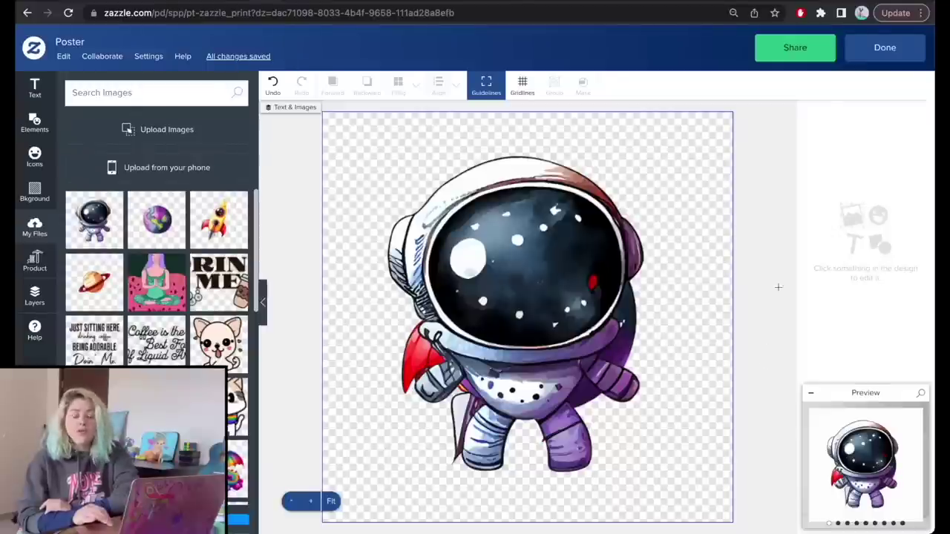
Delete the overlapping space images from the poster and add a solid black background
left_click(367, 348)
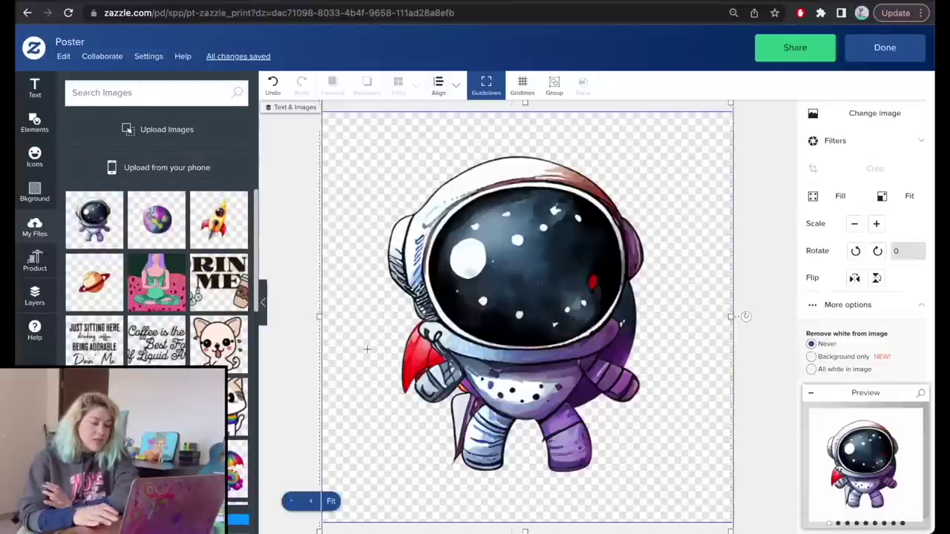
key("Delete")
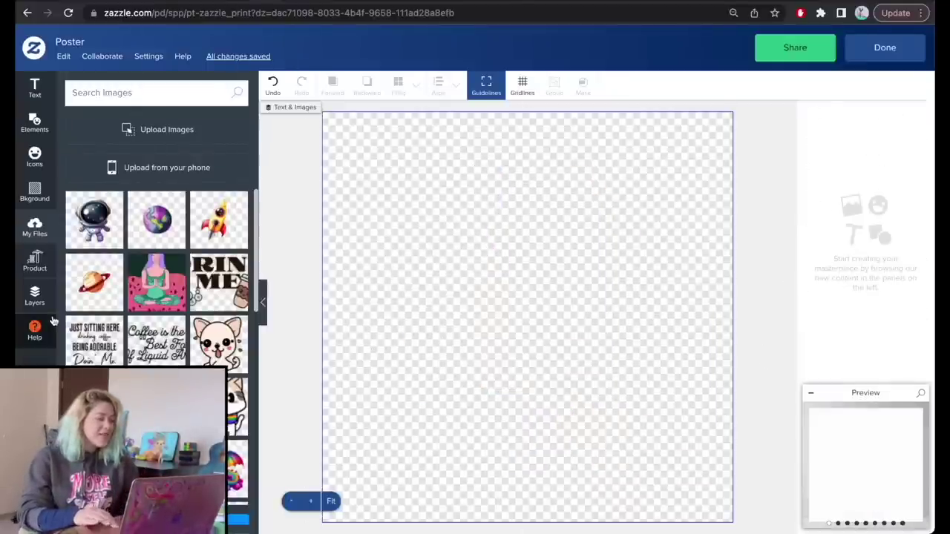
left_click(37, 297)
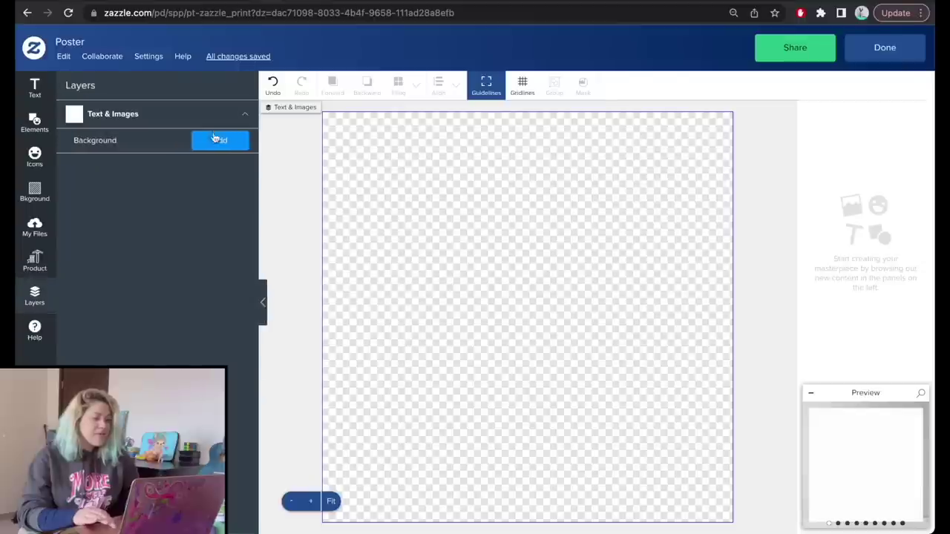
left_click(214, 141)
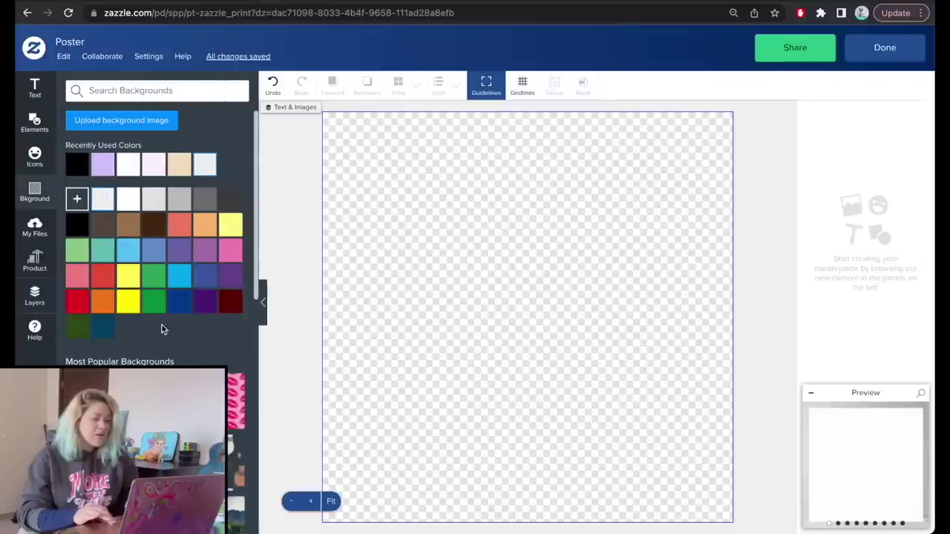
left_click(77, 225)
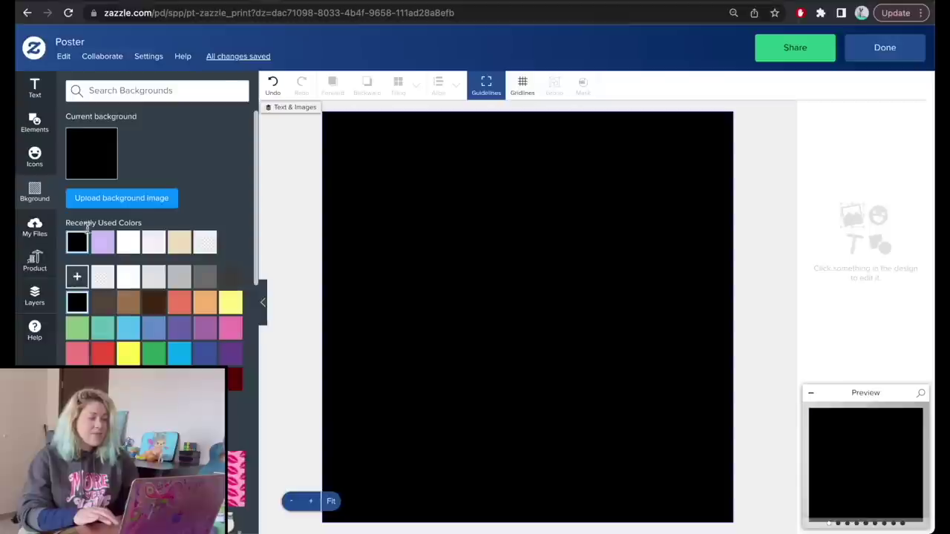
Place the uploaded purple astronaut image on the black poster
left_click(35, 230)
left_click(125, 232)
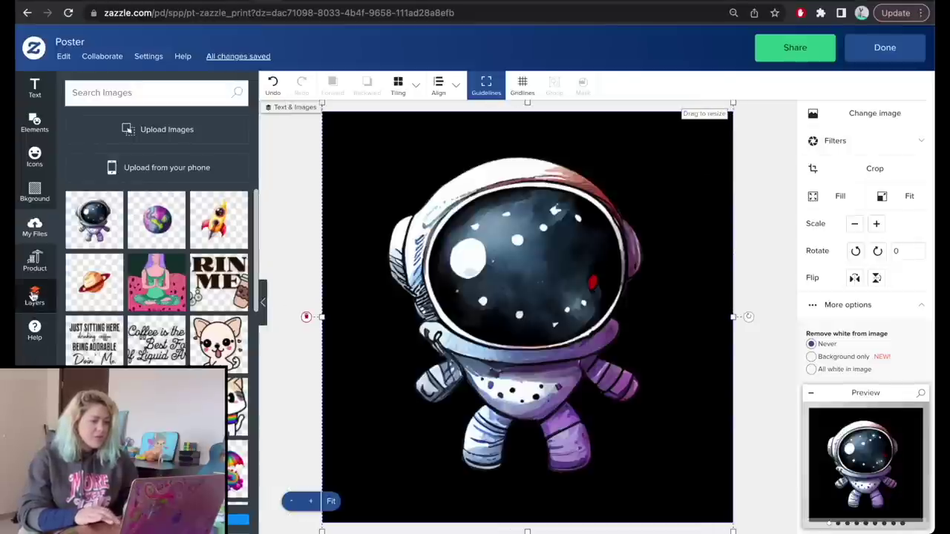
Replace the poster's black background with a custom very dark navy, trying purple and blue shades along the way
left_click(35, 297)
left_click(212, 167)
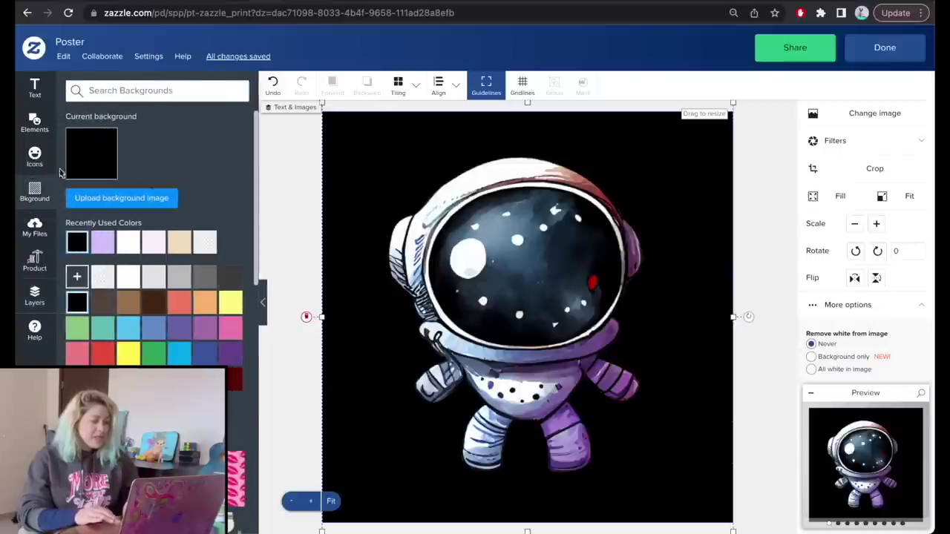
left_click(77, 276)
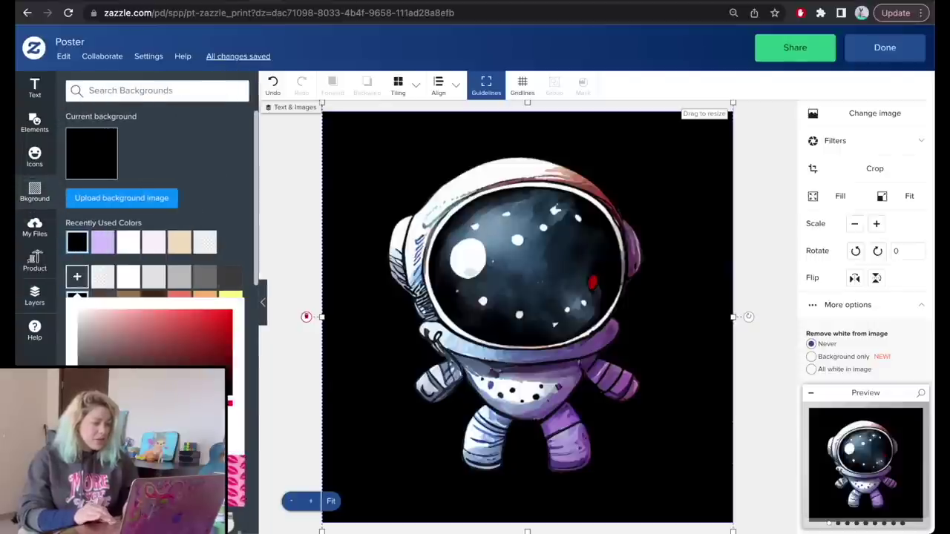
left_click(190, 403)
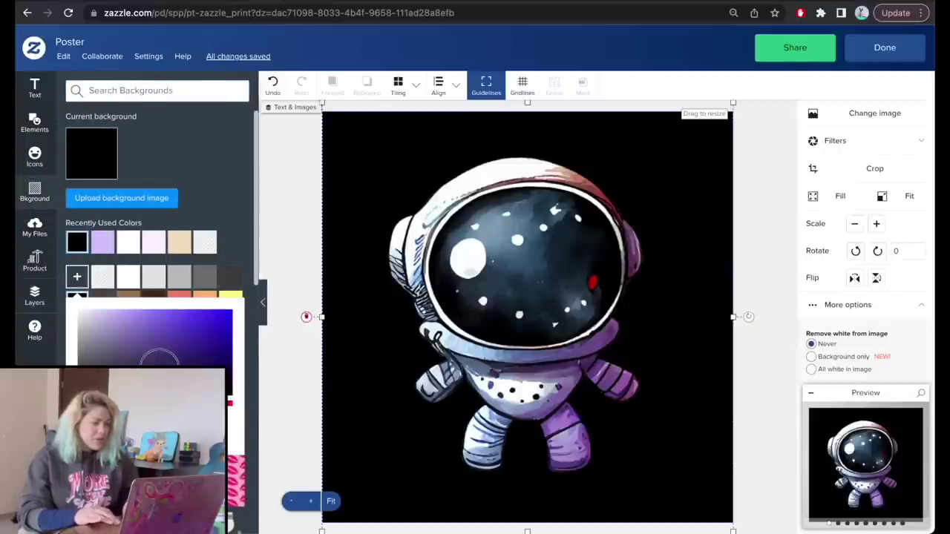
left_click(139, 365)
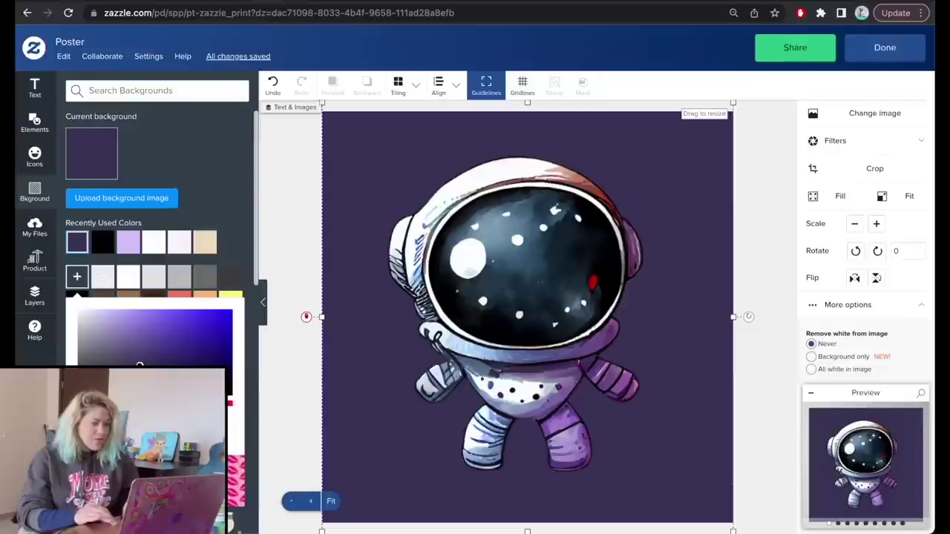
left_click(141, 364)
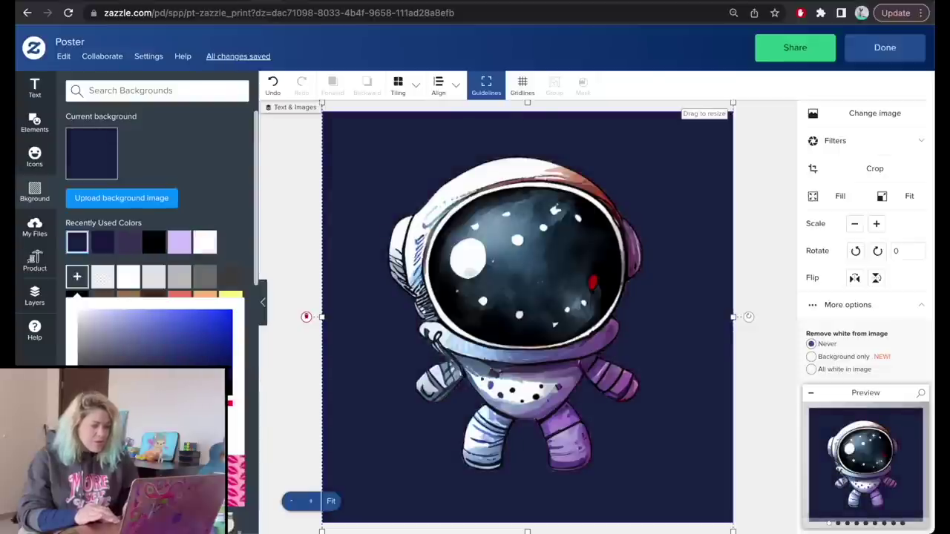
left_click(141, 366)
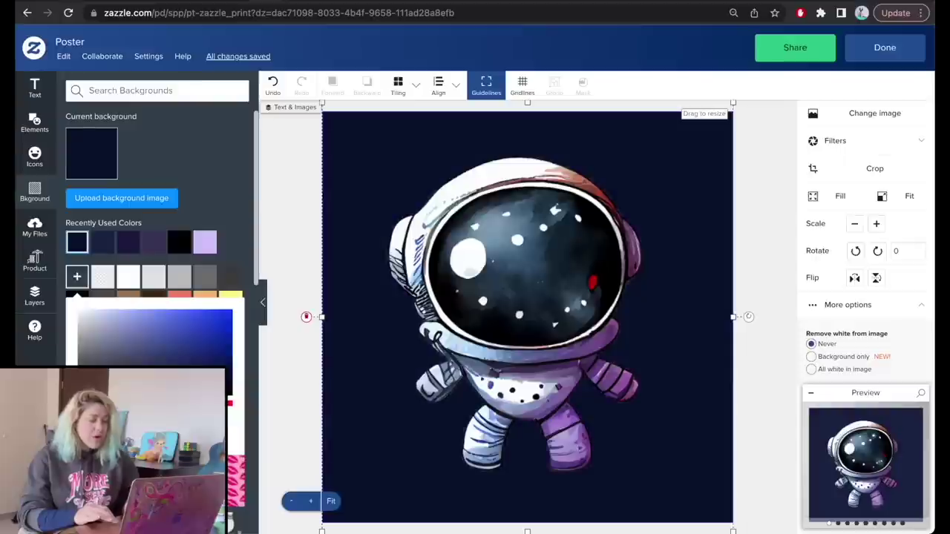
left_click(142, 369)
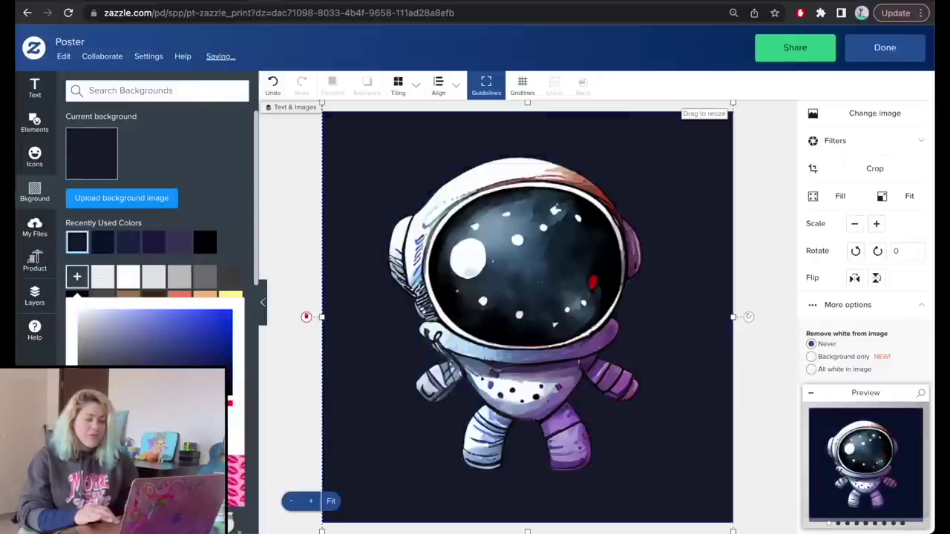
left_click(768, 250)
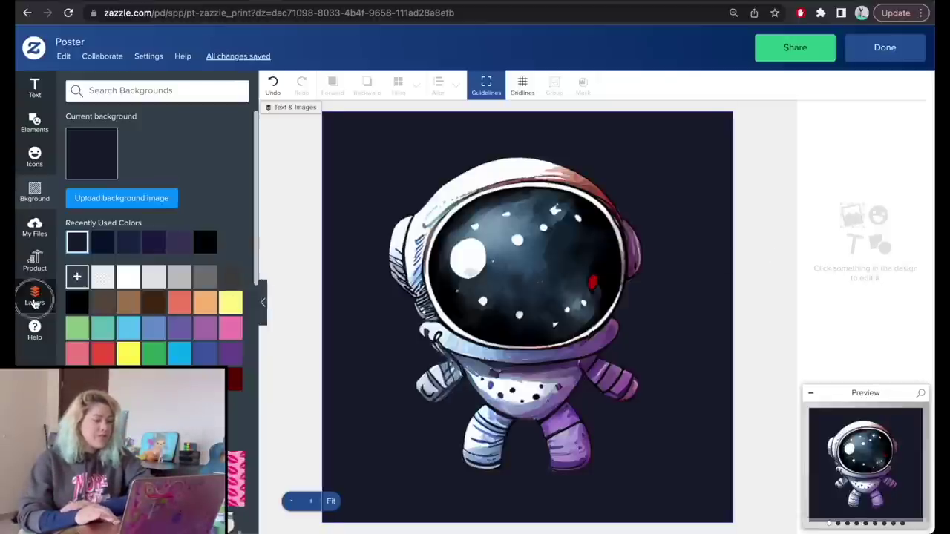
Add the uploaded orange ringed planet and resize it over the poster's upper-left area, partly covering the astronaut's helmet
left_click(33, 300)
left_click(34, 230)
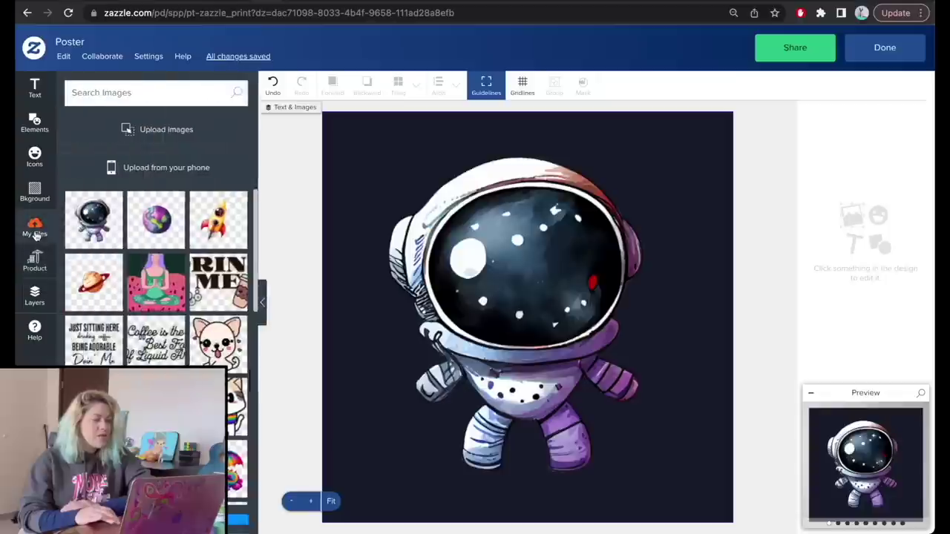
left_click(102, 288)
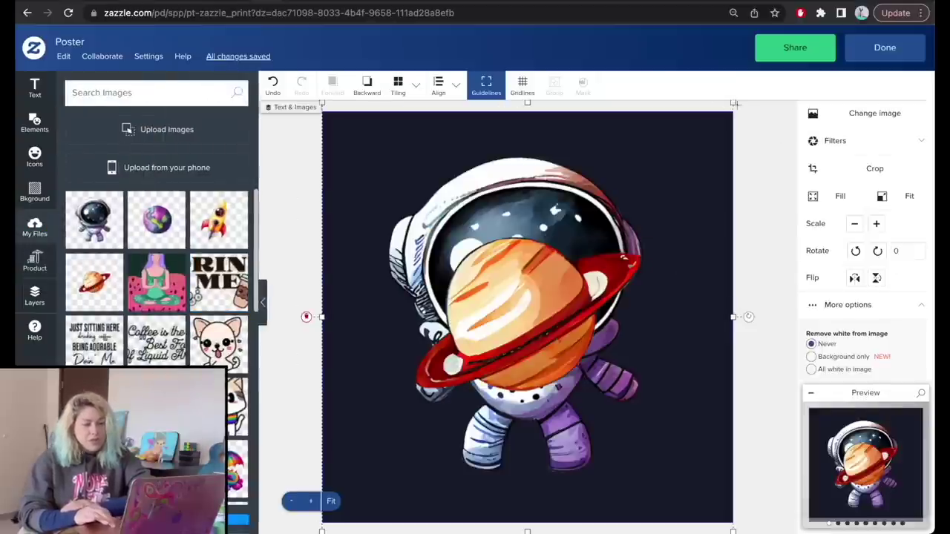
left_click_drag(734, 103, 548, 292)
left_click_drag(417, 440, 327, 149)
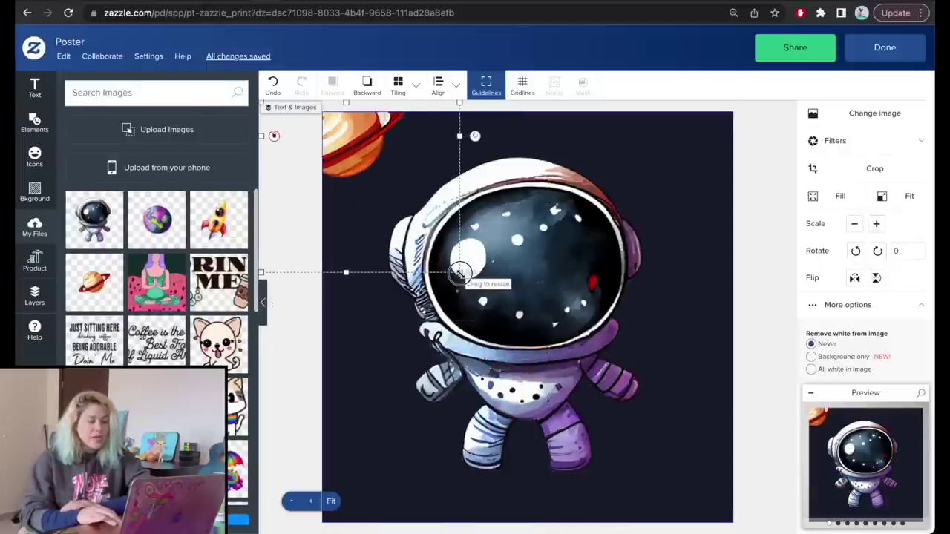
left_click_drag(460, 272, 605, 445)
left_click_drag(416, 206, 428, 186)
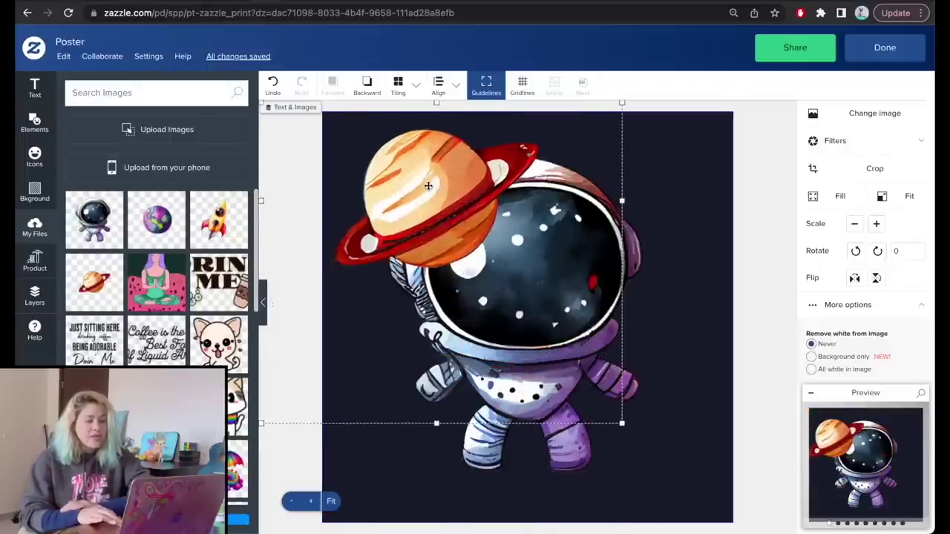
Crop the ringed planet image closely around the planet, trimming the empty margin on all four sides
left_click(897, 170)
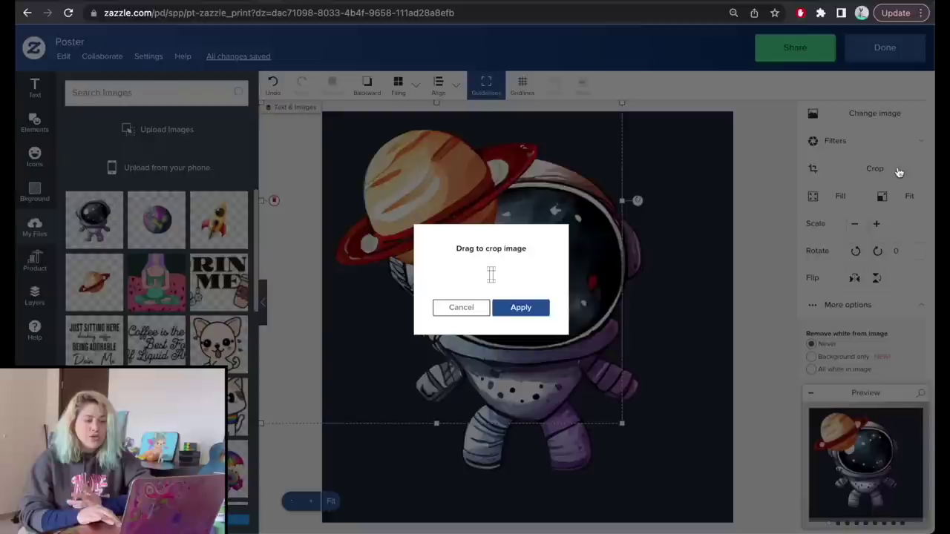
left_click_drag(615, 286, 569, 286)
left_click_drag(374, 276, 415, 277)
left_click_drag(490, 131, 490, 219)
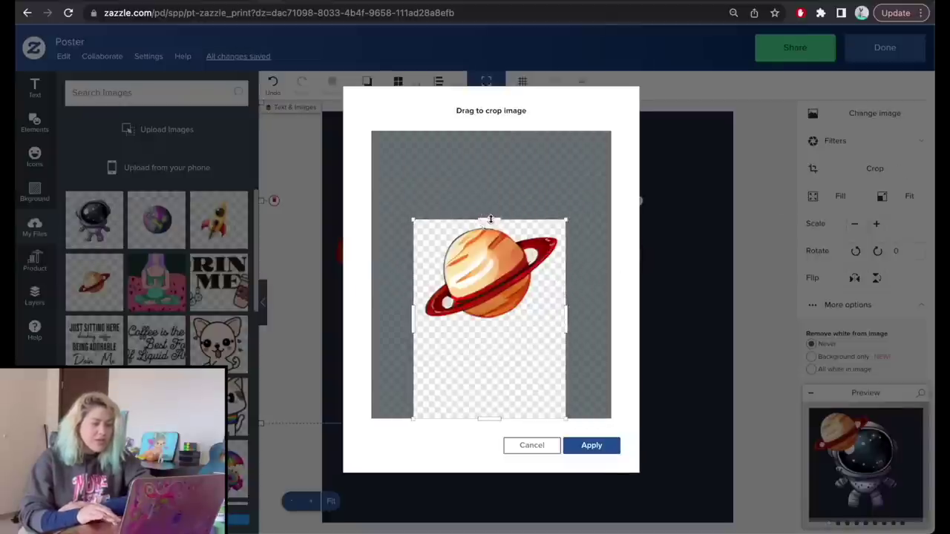
left_click_drag(487, 416, 487, 331)
left_click(591, 446)
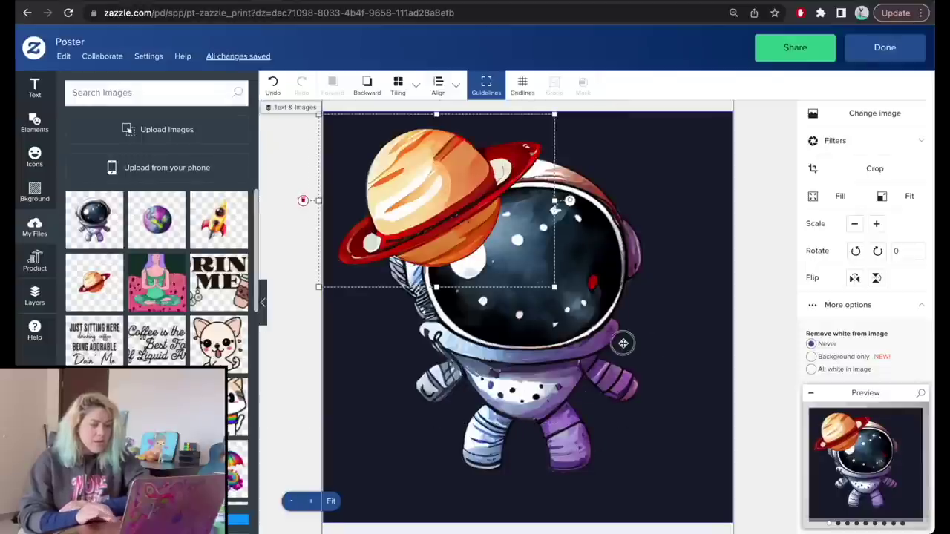
Crop the astronaut image closely around the figure, trimming the transparent margin on every side
left_click(621, 342)
left_click(878, 172)
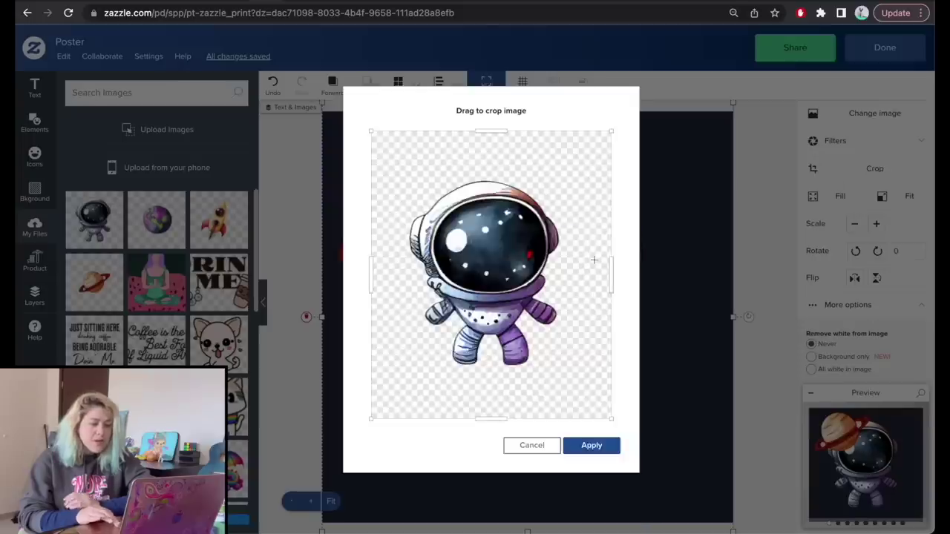
left_click_drag(613, 275, 571, 275)
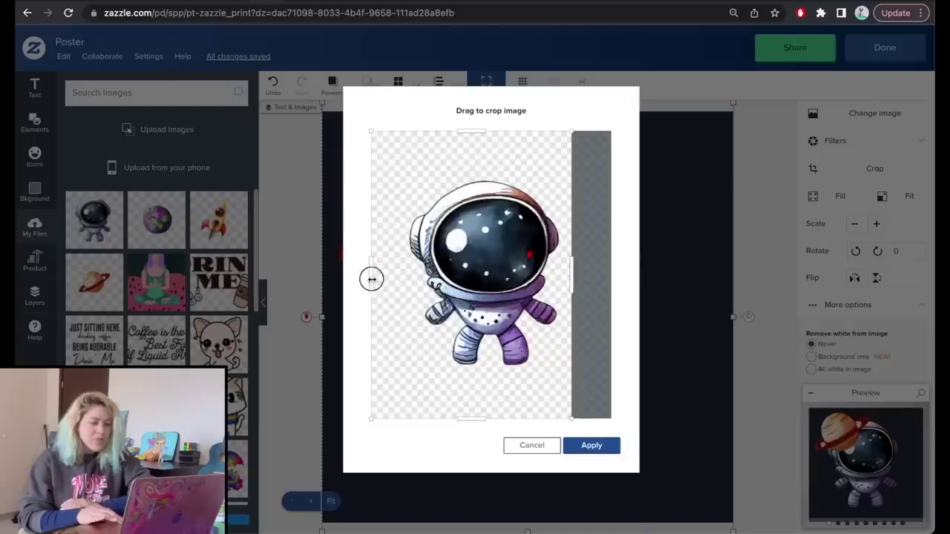
left_click_drag(372, 279, 402, 279)
left_click_drag(483, 130, 486, 175)
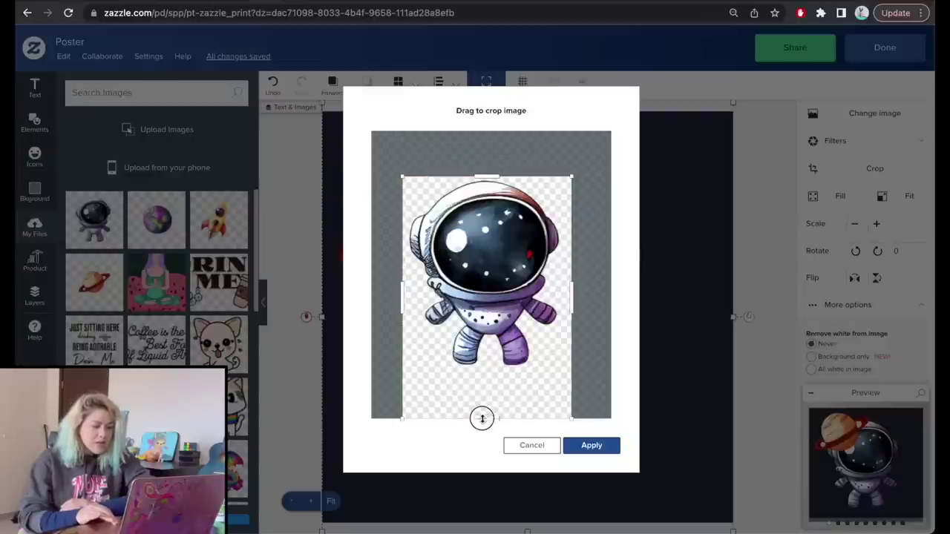
left_click_drag(481, 418, 481, 379)
left_click(583, 447)
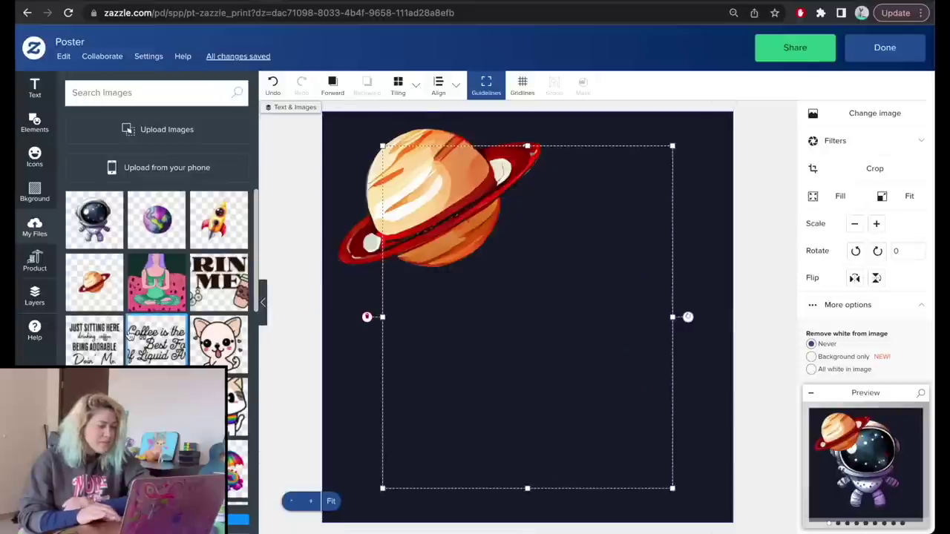
Add the uploaded purple and green planet to the poster and crop away the empty space around it
left_click(150, 233)
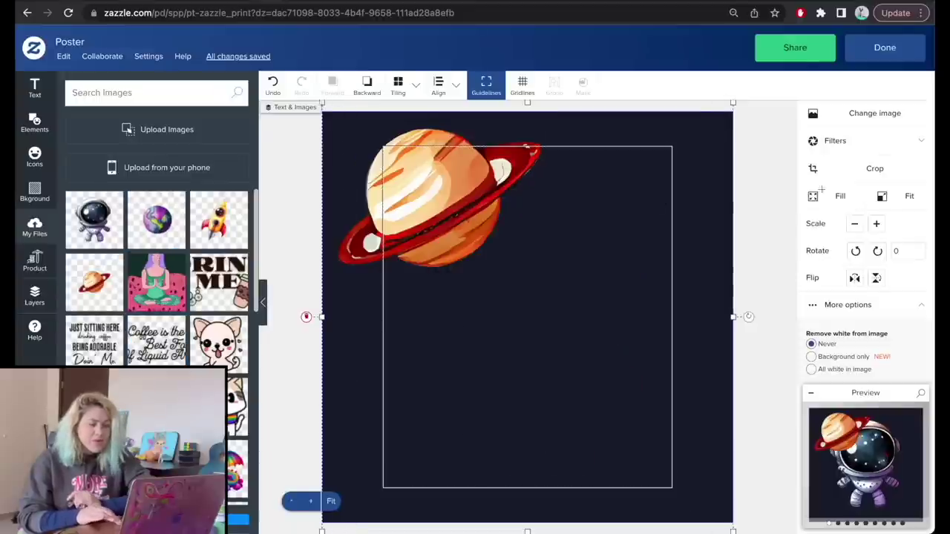
left_click(870, 168)
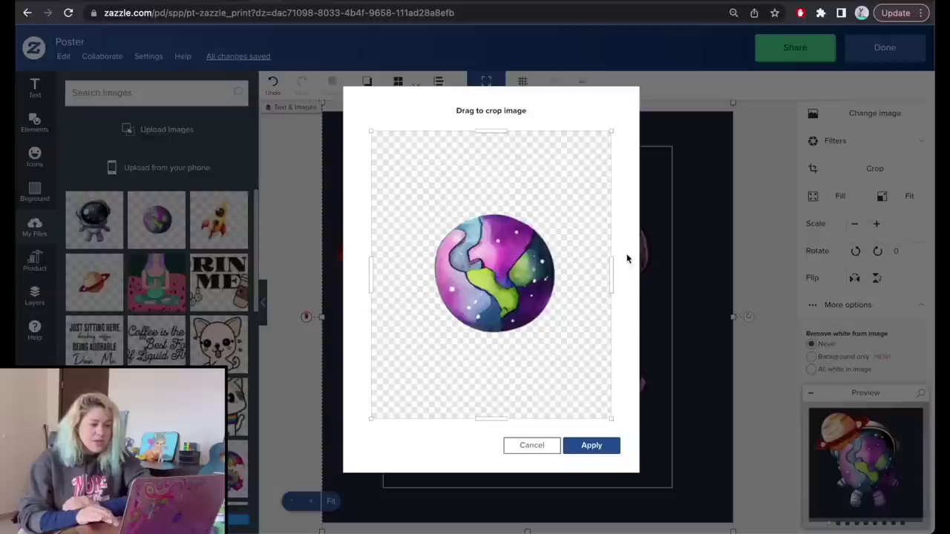
left_click_drag(614, 272, 571, 271)
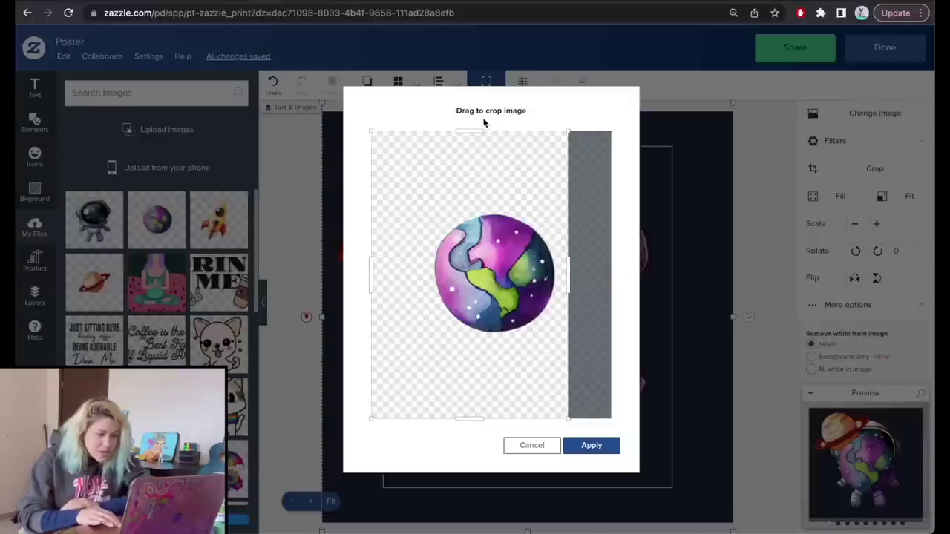
left_click_drag(474, 133, 475, 200)
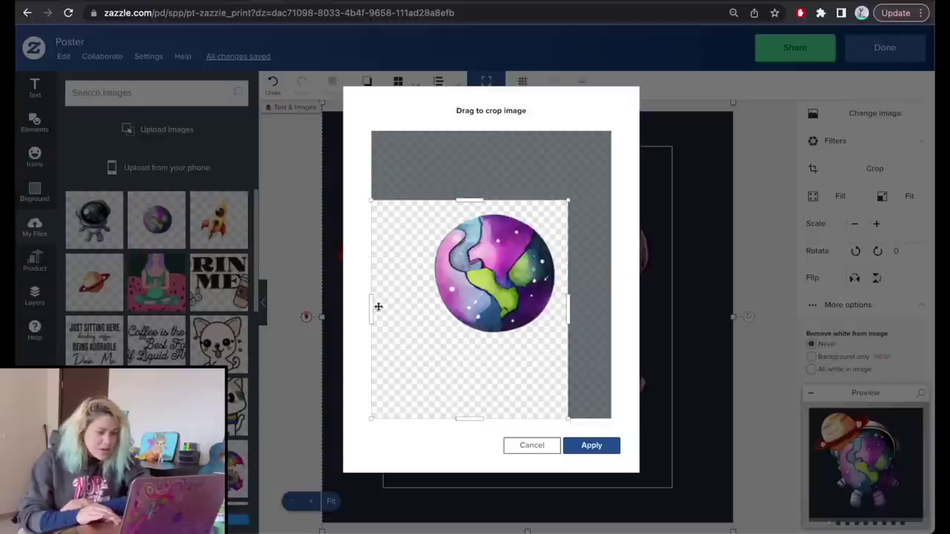
left_click_drag(373, 308, 421, 310)
left_click_drag(499, 421, 504, 349)
left_click(586, 446)
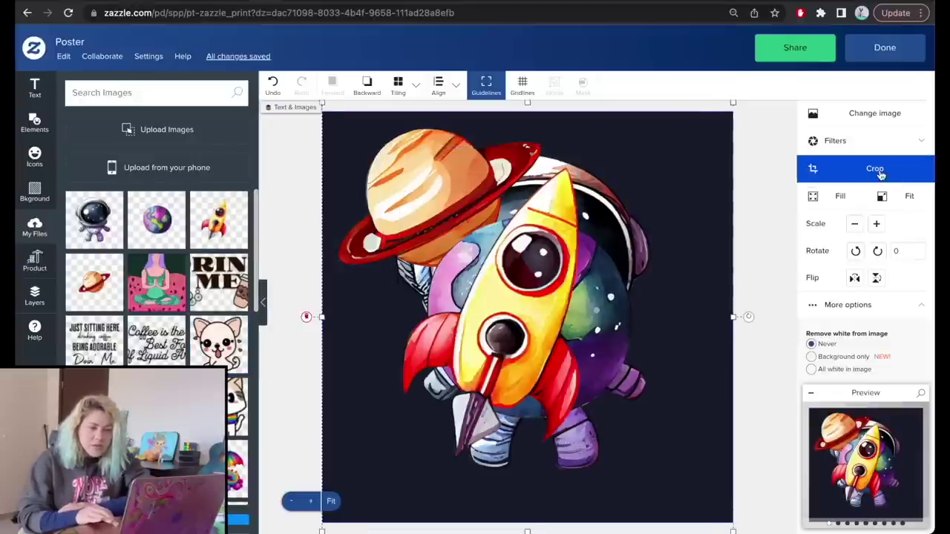
Crop the yellow and red rocket image closely around the rocket on all four sides
left_click(910, 172)
left_click_drag(613, 275, 532, 273)
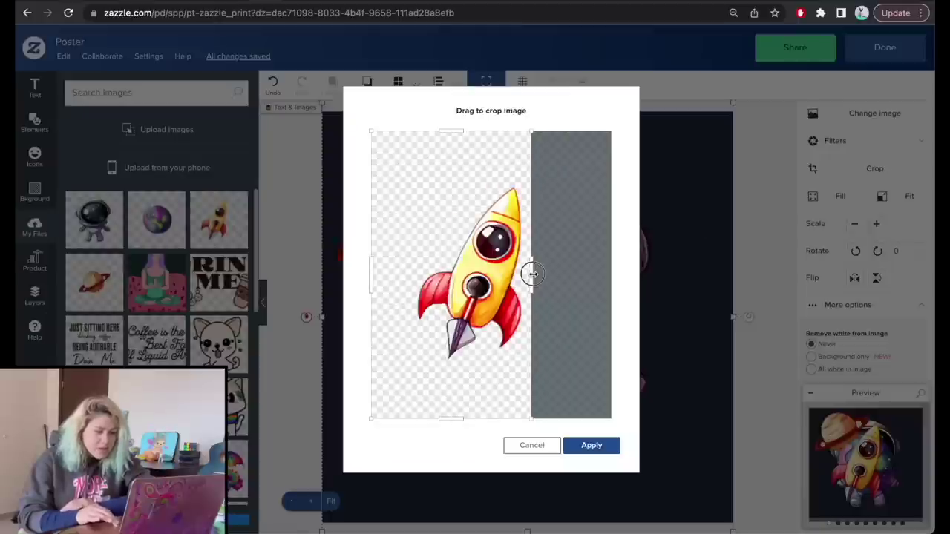
left_click_drag(372, 286, 410, 281)
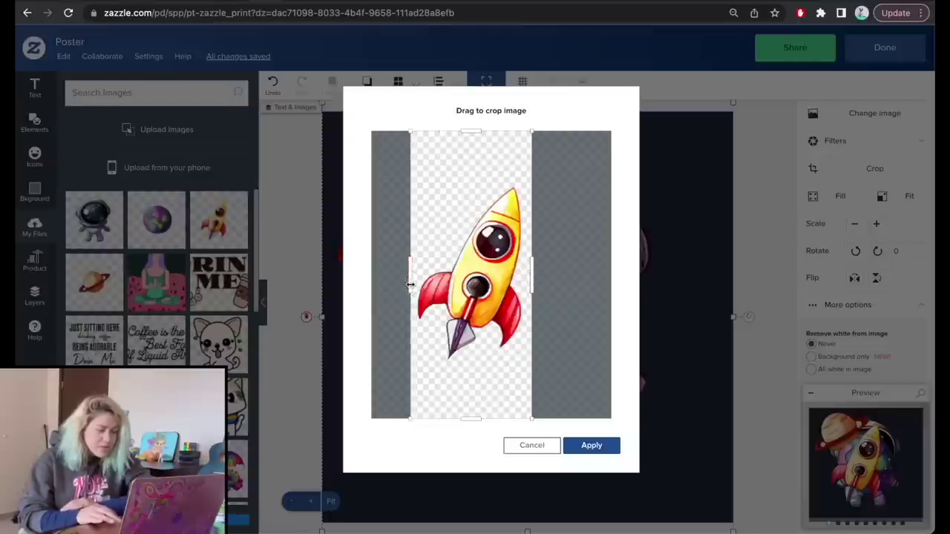
left_click_drag(470, 132, 470, 185)
left_click_drag(471, 420, 470, 364)
left_click(591, 446)
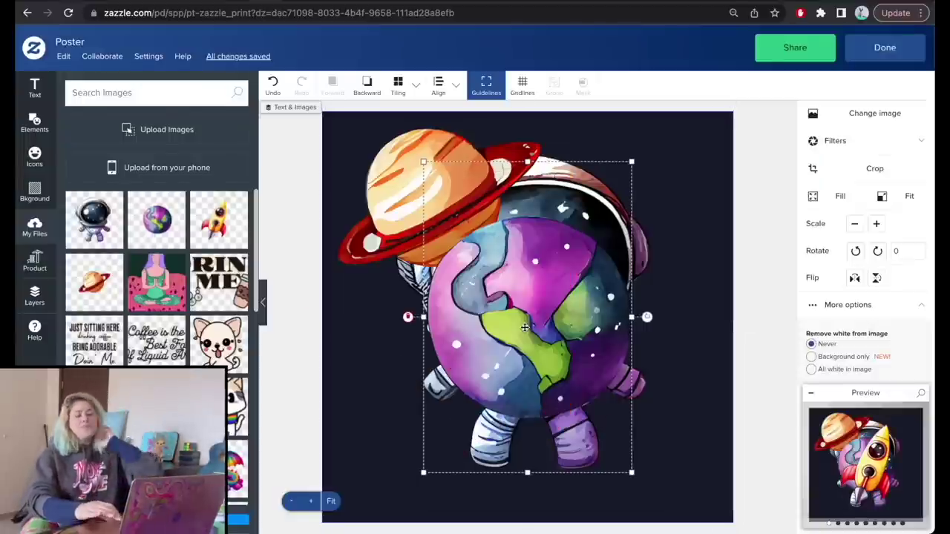
Move the rocket to the poster's lower-left area and the purple planet to its upper-right corner
left_click_drag(549, 309, 423, 342)
left_click(574, 246)
left_click_drag(575, 246, 707, 163)
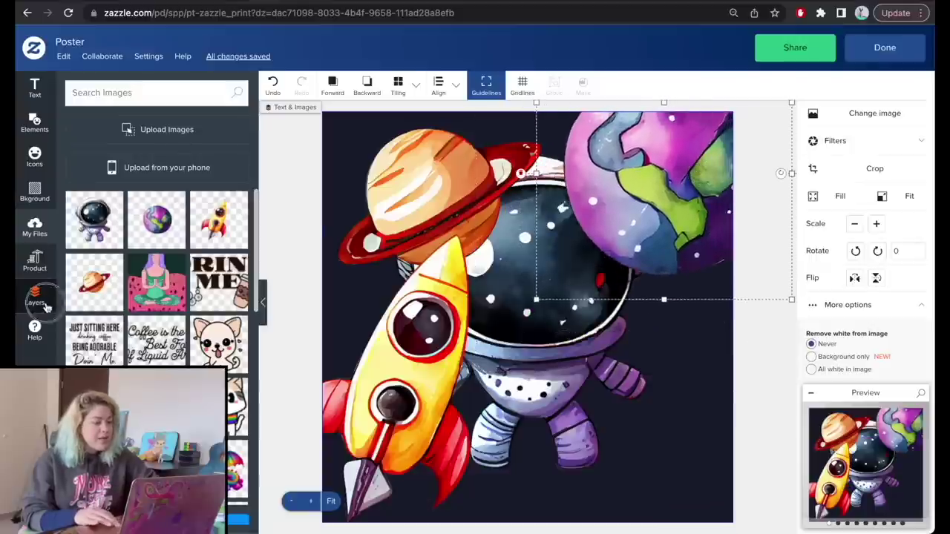
Reorder Cute space set of astronaut 8.png below the astronaut layer and move this purple planet to the poster's lower-right corner
left_click(35, 297)
left_click_drag(148, 167, 141, 223)
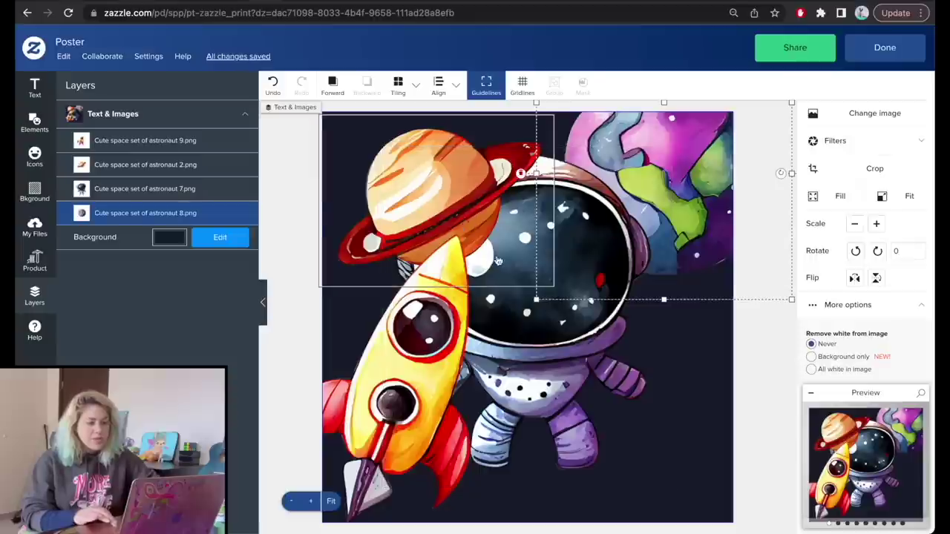
left_click_drag(685, 146, 702, 370)
Rotate the astronaut counterclockwise to -17.26 degrees
left_click(594, 276)
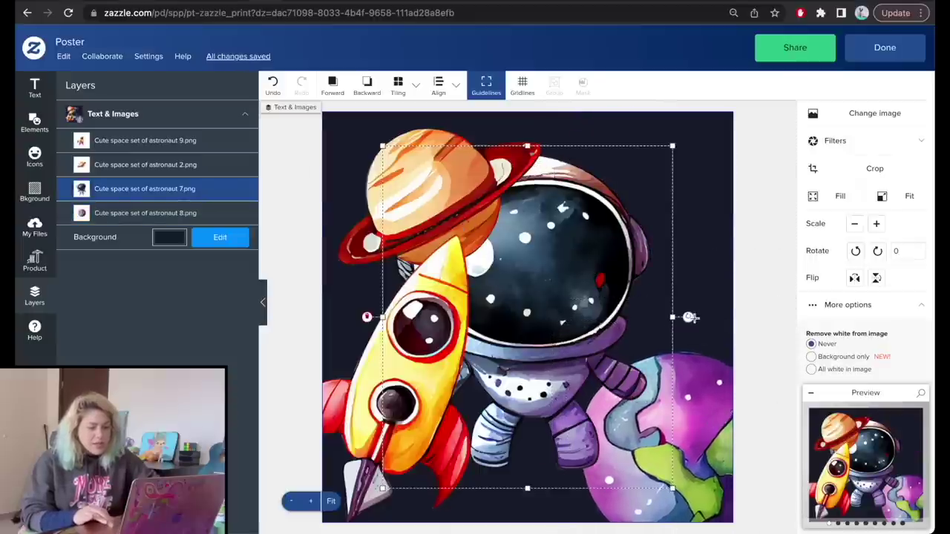
left_click_drag(687, 317, 681, 269)
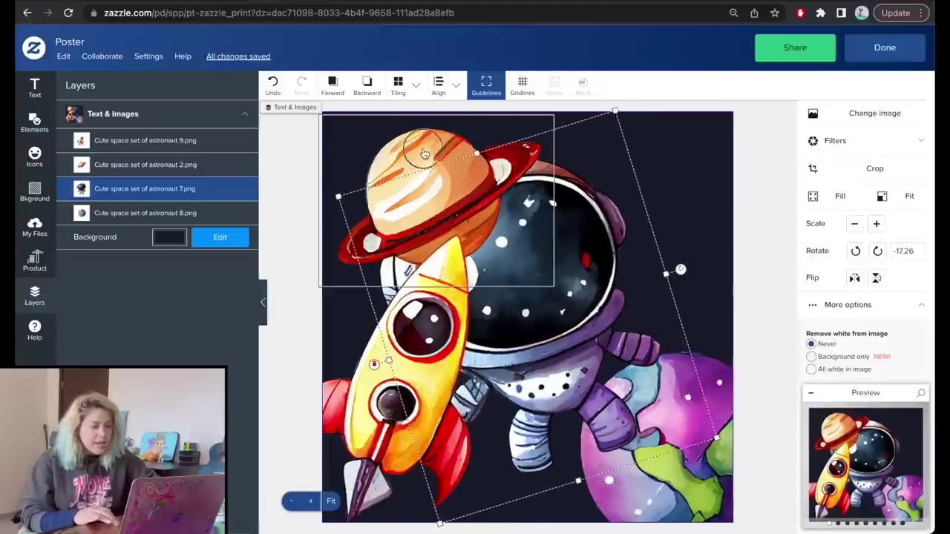
Enlarge the orange ringed planet to fill most of the poster, check its layer's quality notice, and shift it toward the upper left
left_click(424, 154)
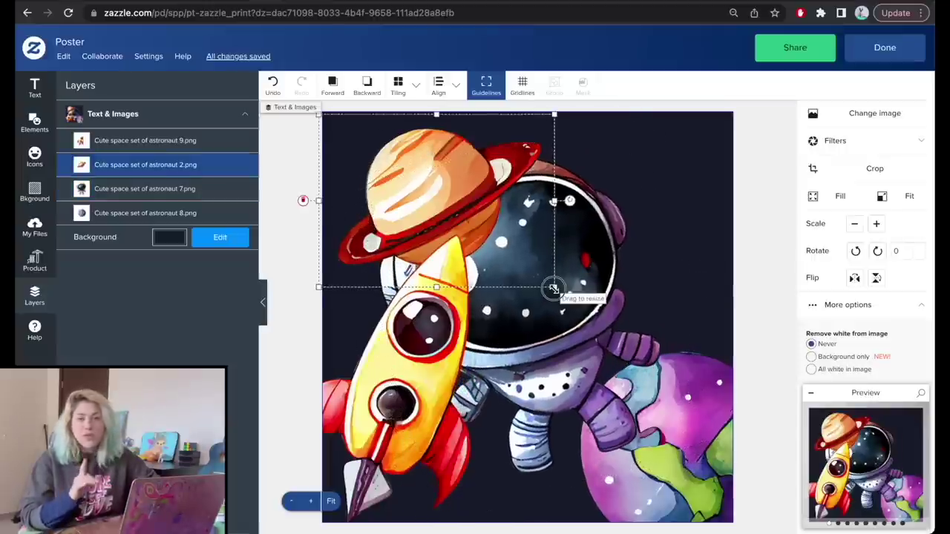
left_click_drag(553, 288, 793, 530)
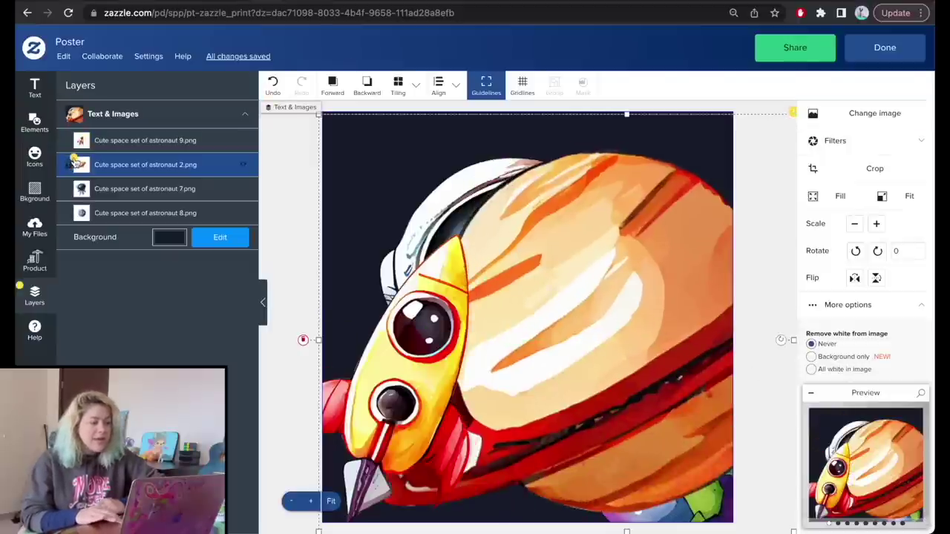
mouse_move(76, 161)
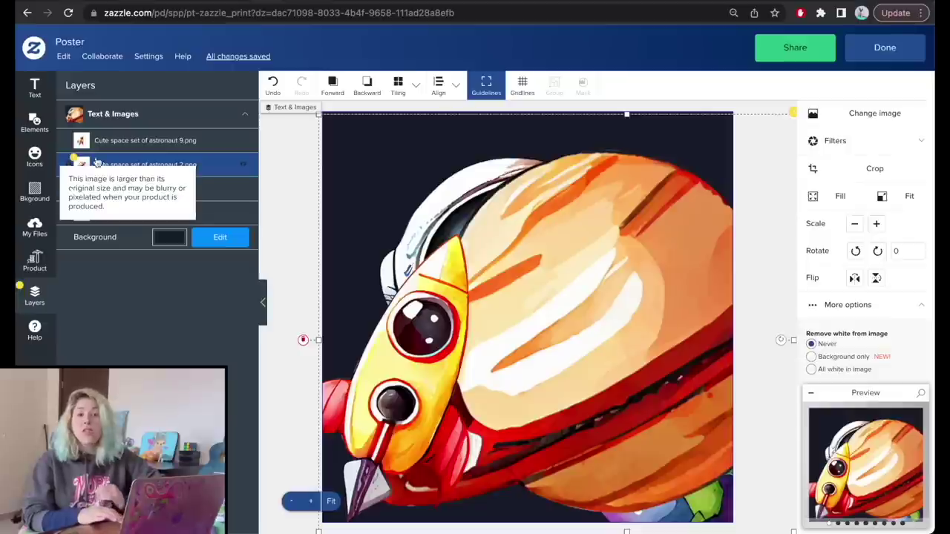
left_click_drag(658, 270, 547, 233)
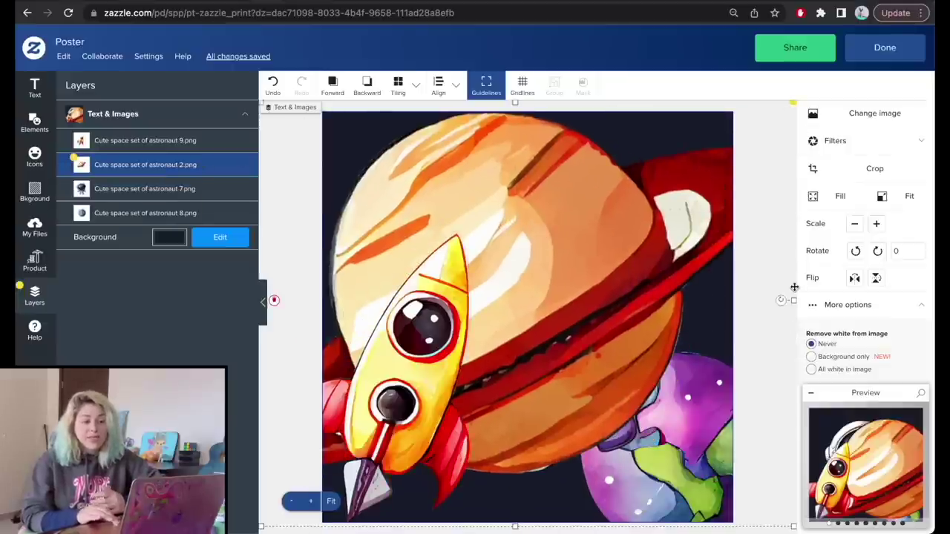
Shrink the orange ringed planet, tilt it to 45.03 degrees in the poster's upper-left corner, and send its layer to the very back
left_click_drag(766, 302, 545, 301)
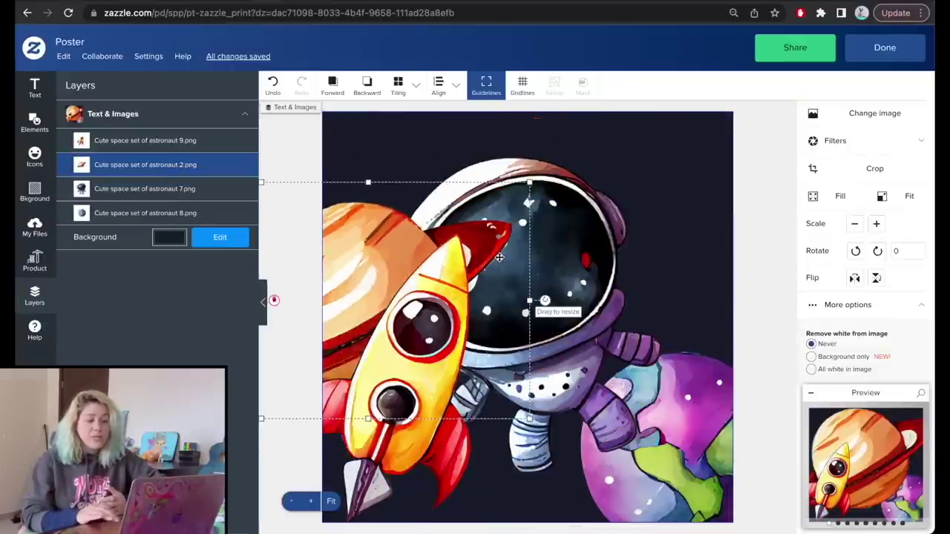
left_click_drag(360, 208, 420, 127)
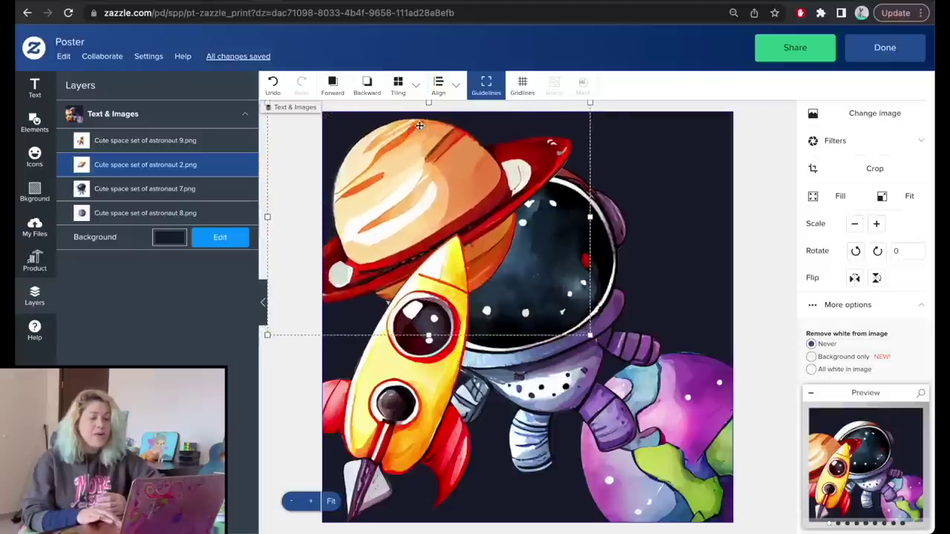
left_click_drag(605, 216, 472, 202)
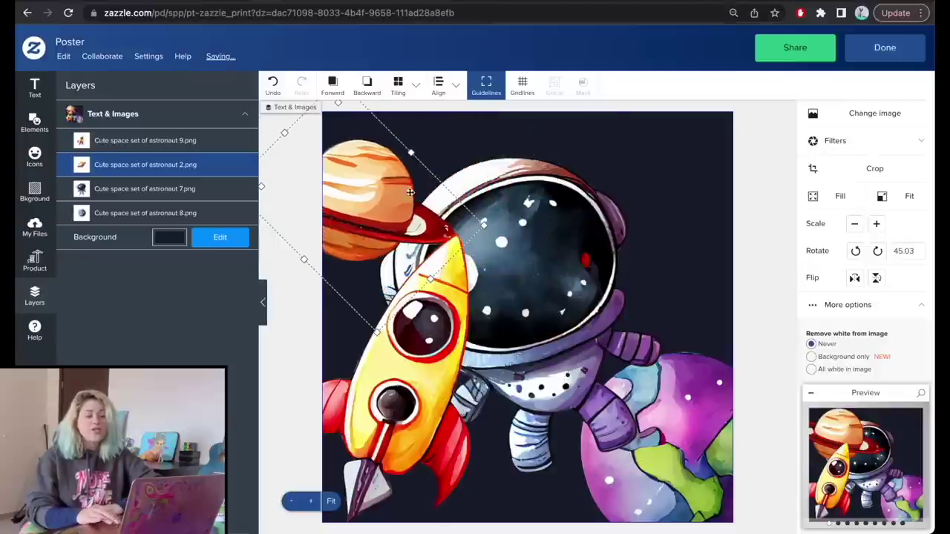
left_click_drag(356, 186, 402, 167)
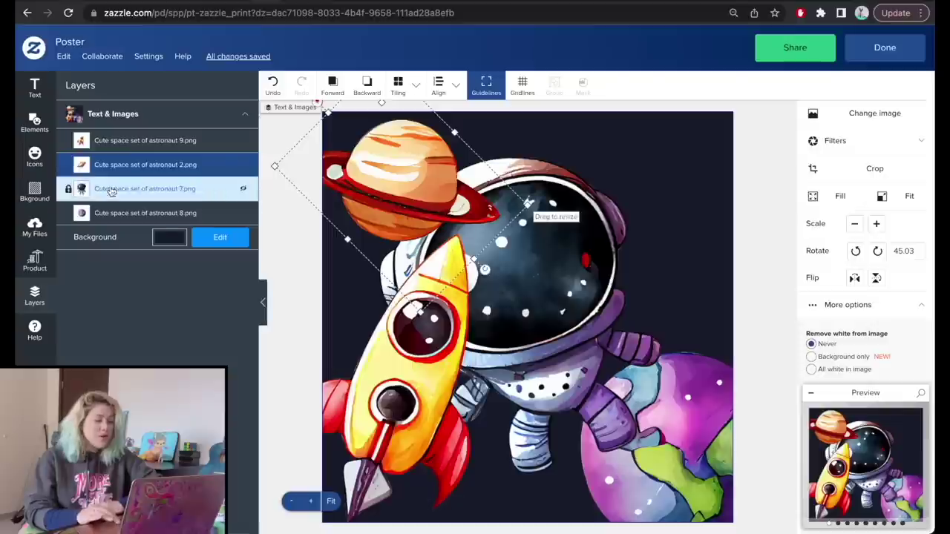
left_click_drag(106, 222, 106, 222)
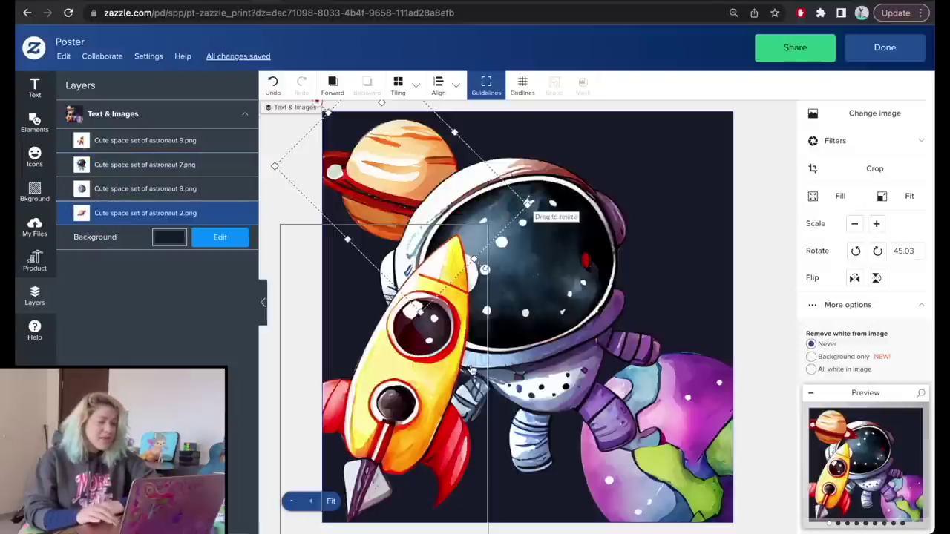
Shrink the yellow rocket into the poster's lower-left corner and nudge the astronaut slightly upward
left_click(144, 140)
left_click_drag(488, 223, 449, 282)
left_click_drag(378, 432, 408, 453)
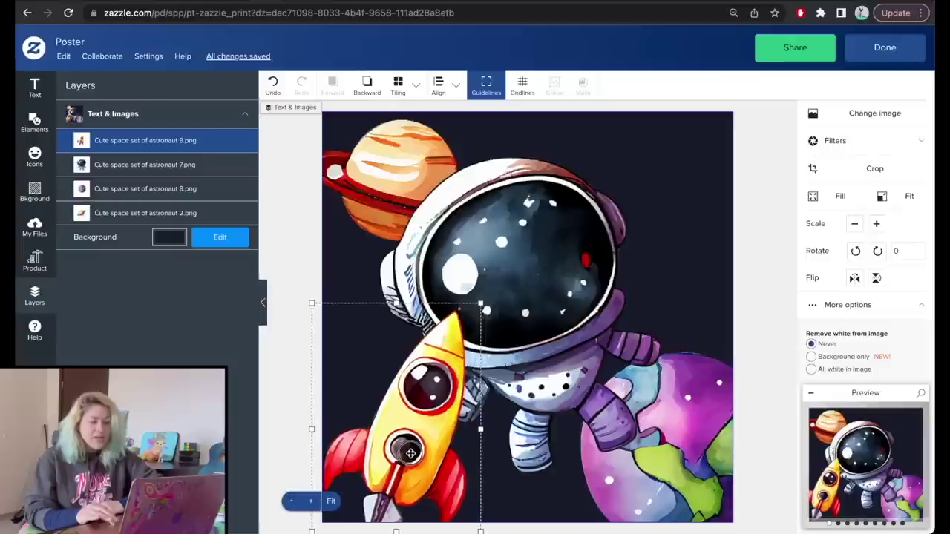
left_click(561, 274)
left_click_drag(562, 275, 563, 260)
left_click(740, 194)
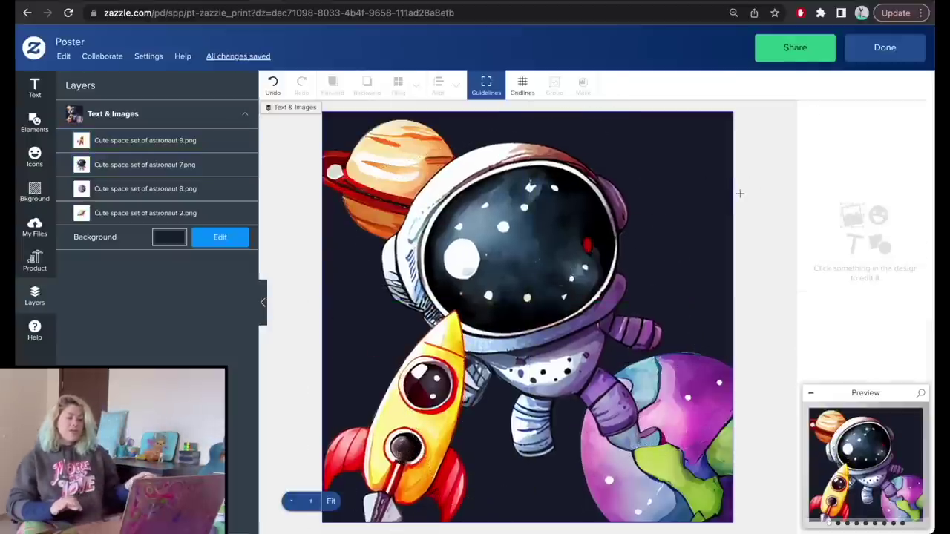
Review the enlarged poster preview and its room mockups, including Nursery 2, and return to the design
left_click(870, 470)
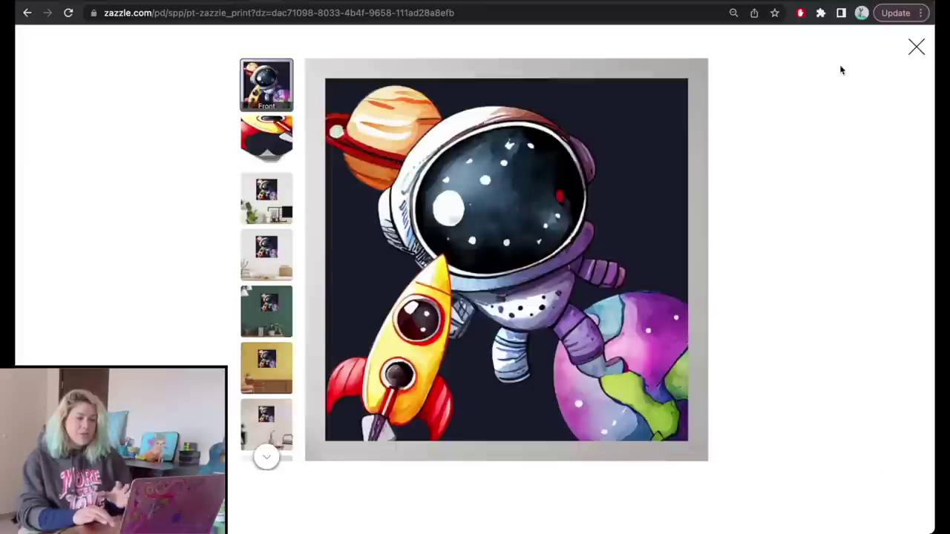
left_click(266, 458)
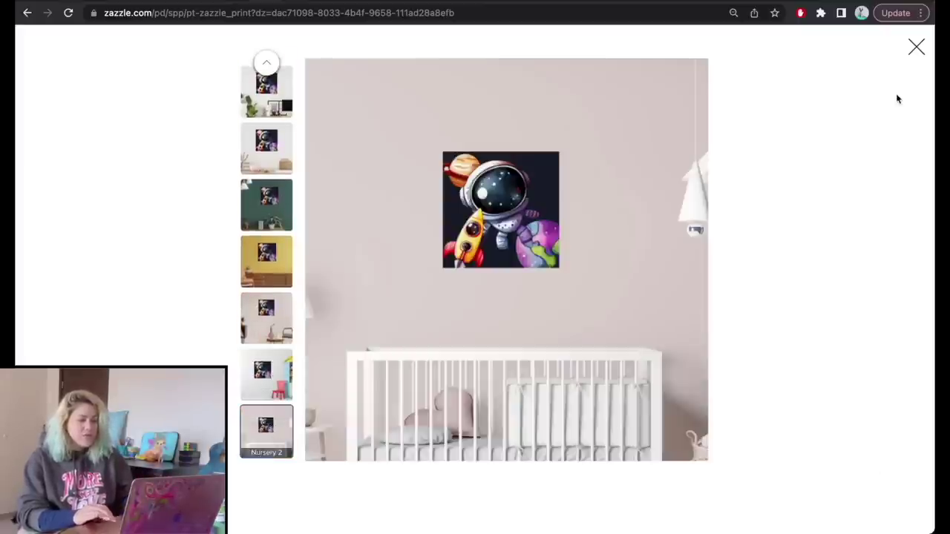
left_click(918, 49)
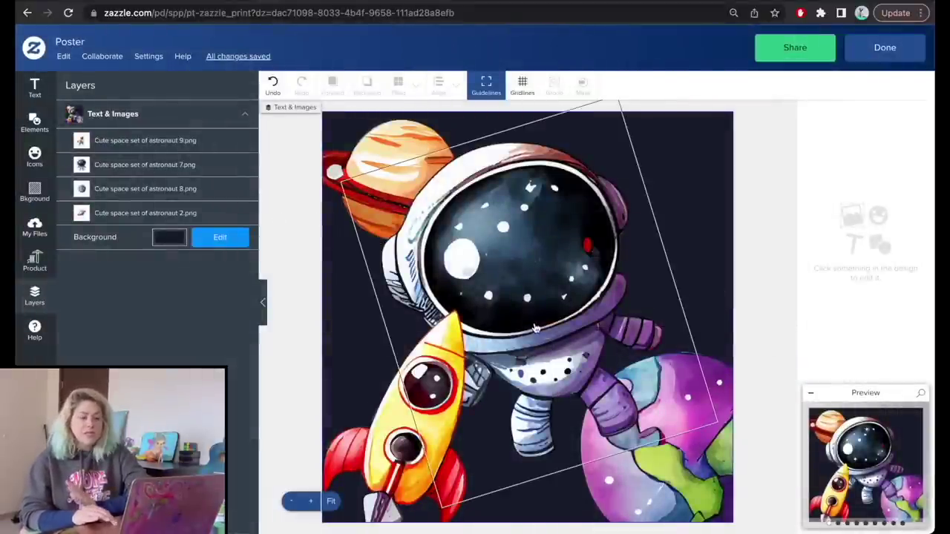
left_click(662, 190)
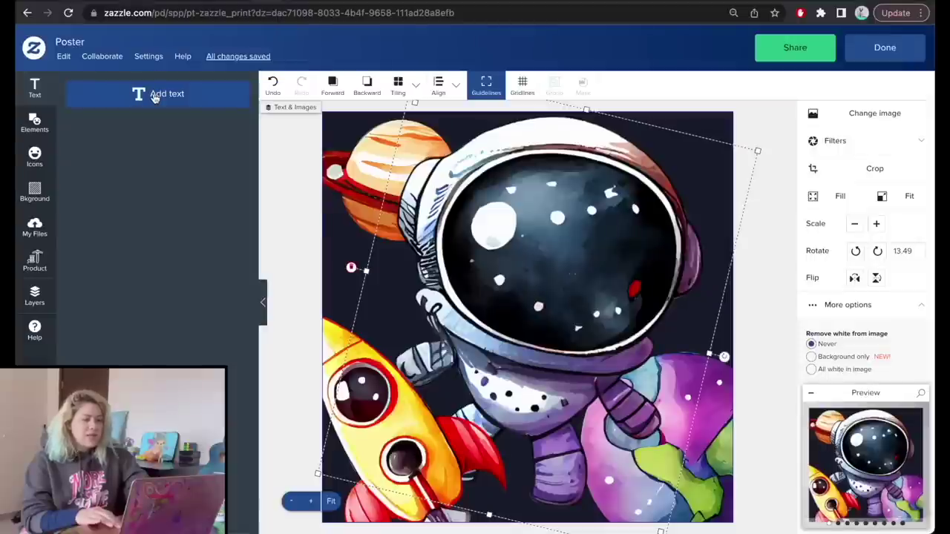
Add a text with the child's first name in possessive form followed by "Room" and enlarge it to size 255.26
left_click(154, 98)
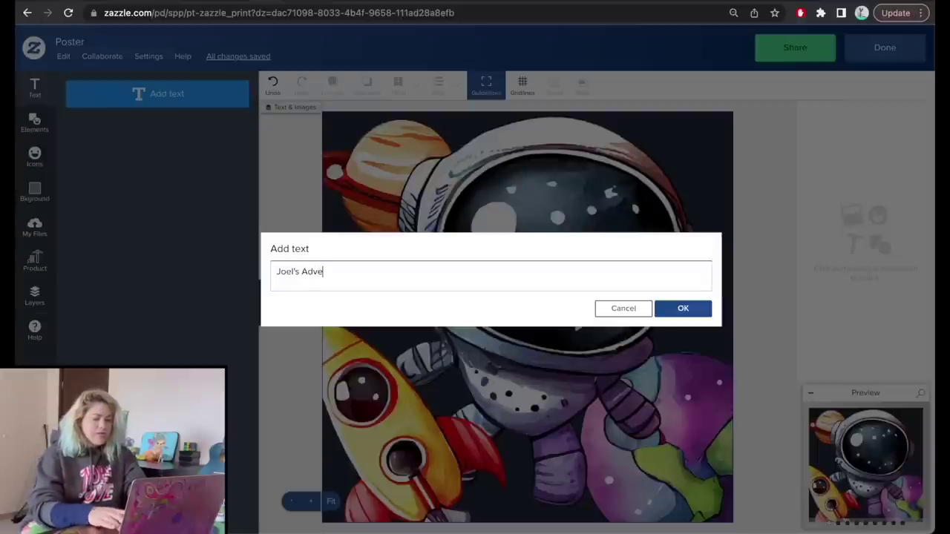
key("super+a")
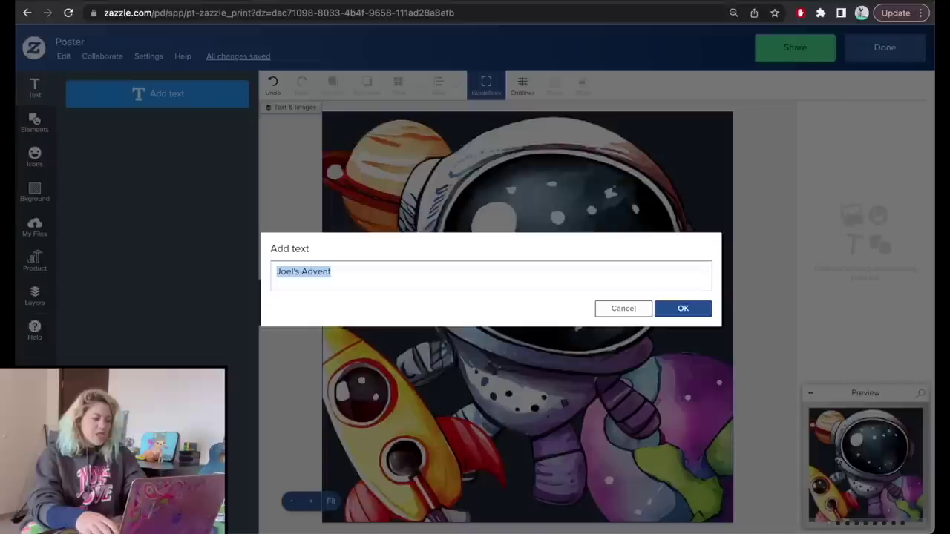
type("Joe")
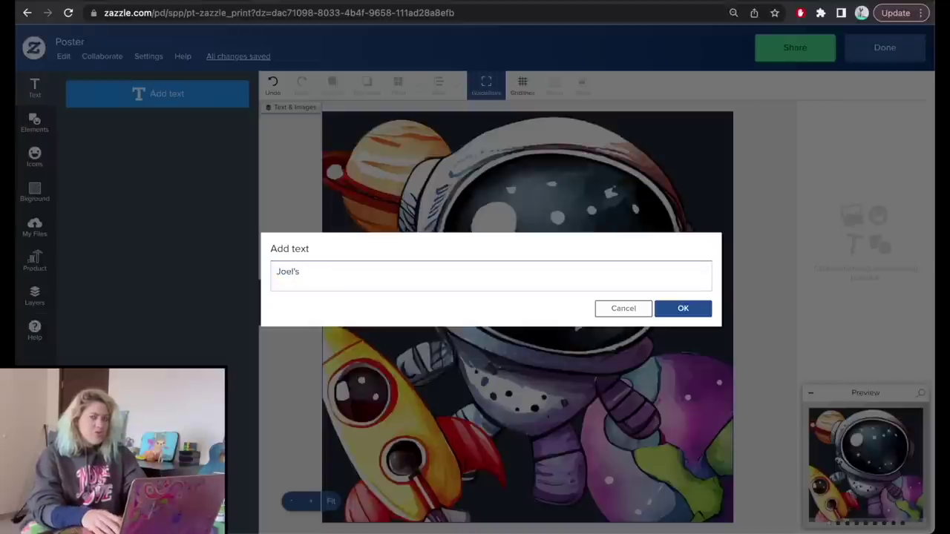
left_click(683, 308)
left_click_drag(733, 315, 794, 260)
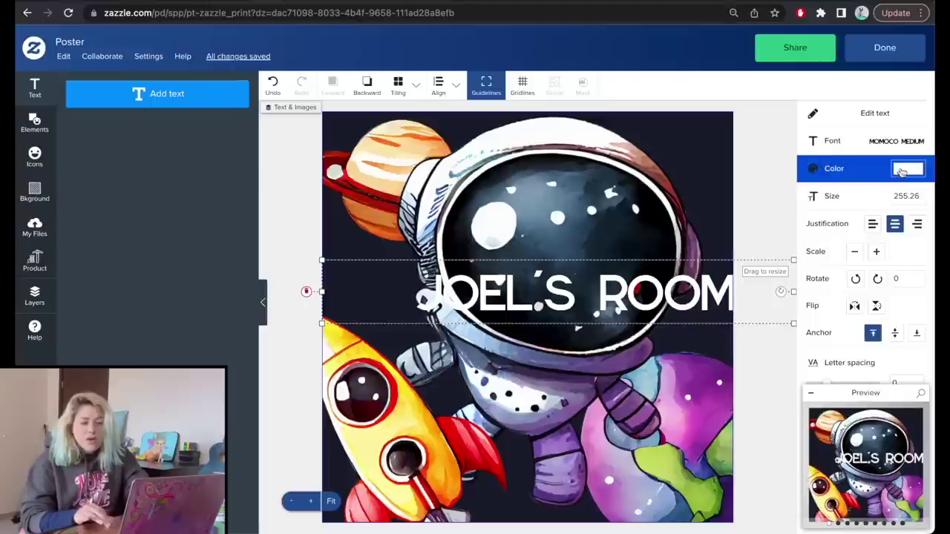
Try Minya Ink and Kiko Bold Grunge on the room-name text and settle on the Kiko Bold font
left_click(873, 148)
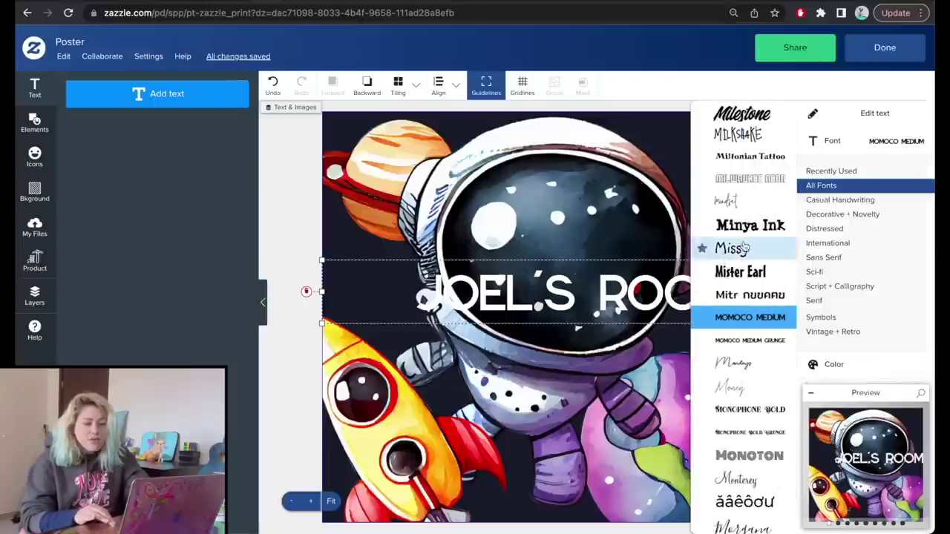
left_click(746, 229)
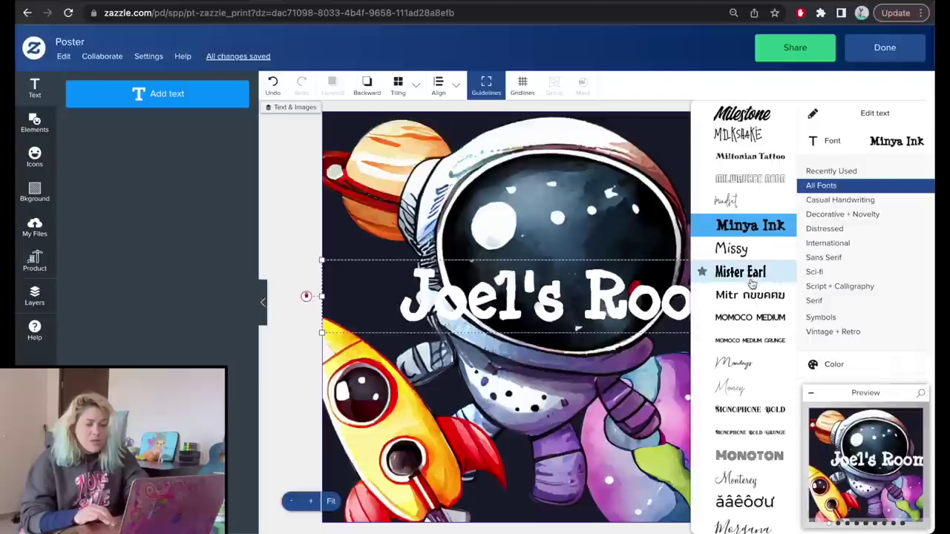
scroll(750, 279, "up", 5)
scroll(750, 321, "up", 10)
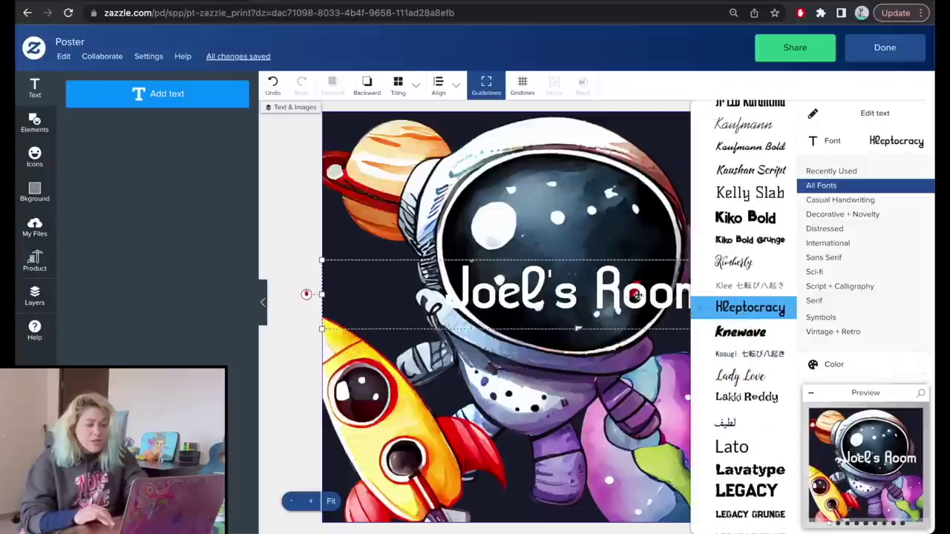
left_click(765, 241)
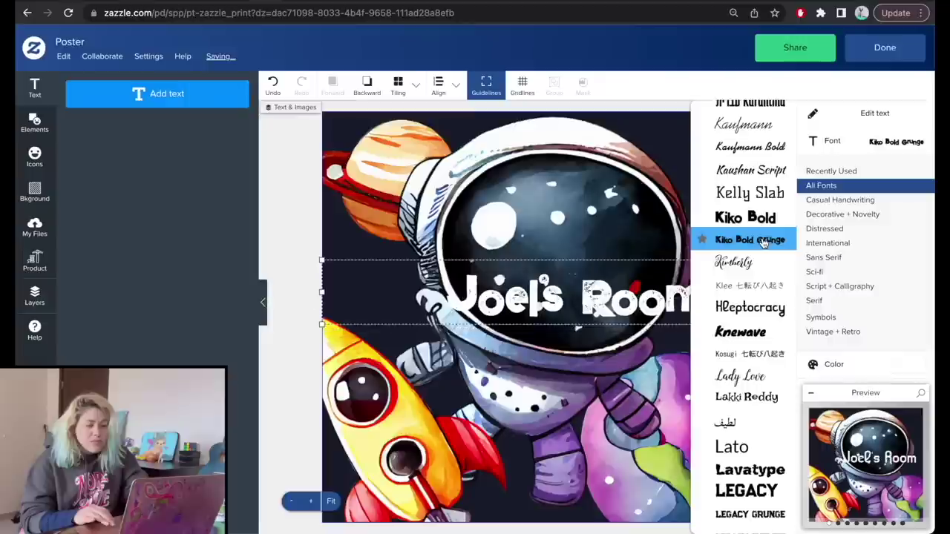
left_click(751, 218)
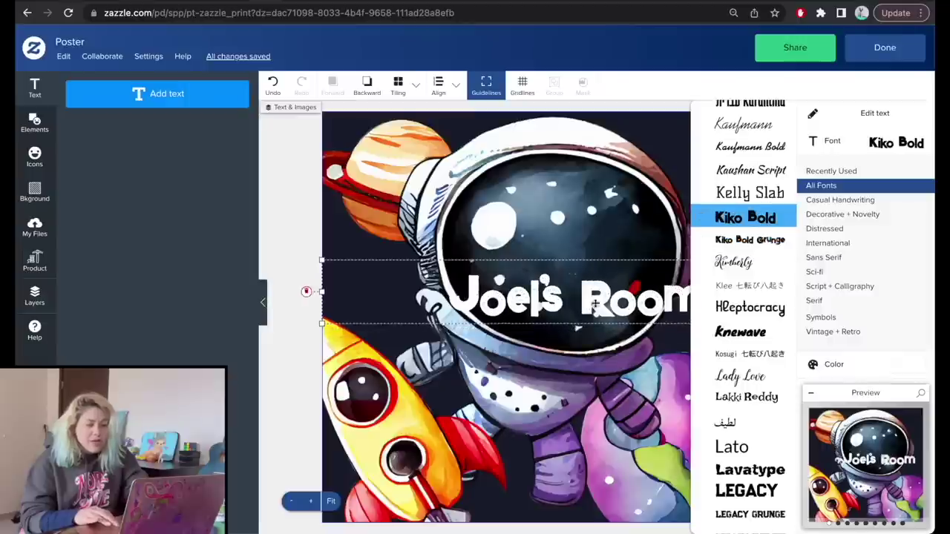
Try the room-name text along the poster's bottom edge and move it to the upper right over the helmet
left_click_drag(598, 302, 560, 481)
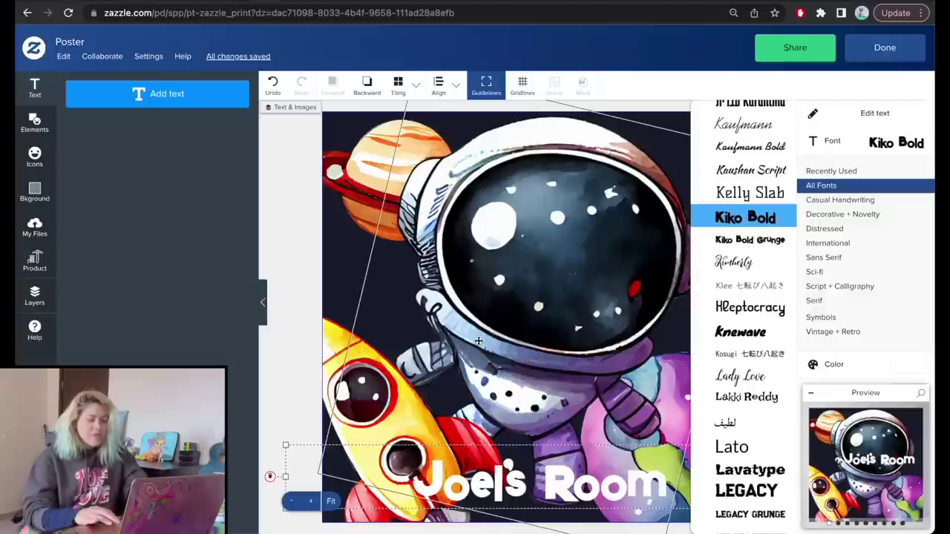
left_click(859, 147)
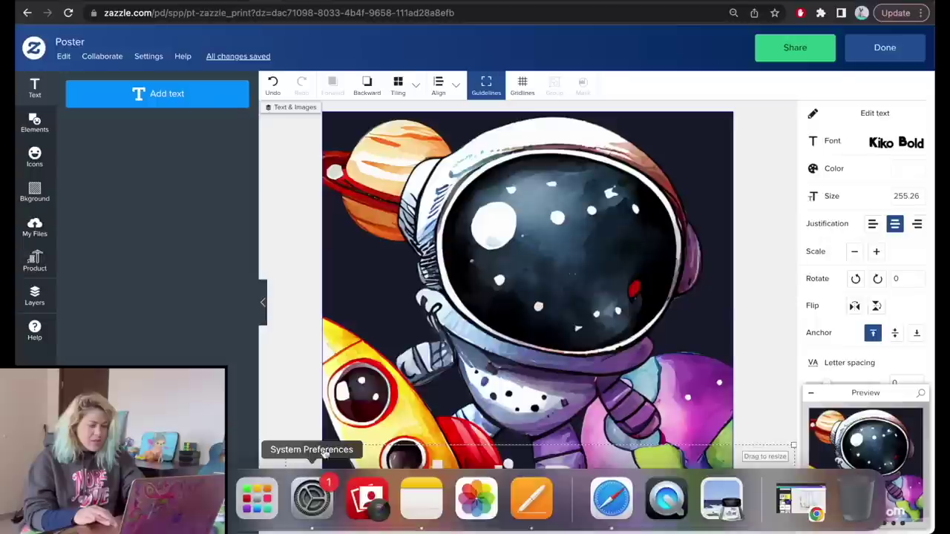
left_click(292, 502)
left_click(730, 241)
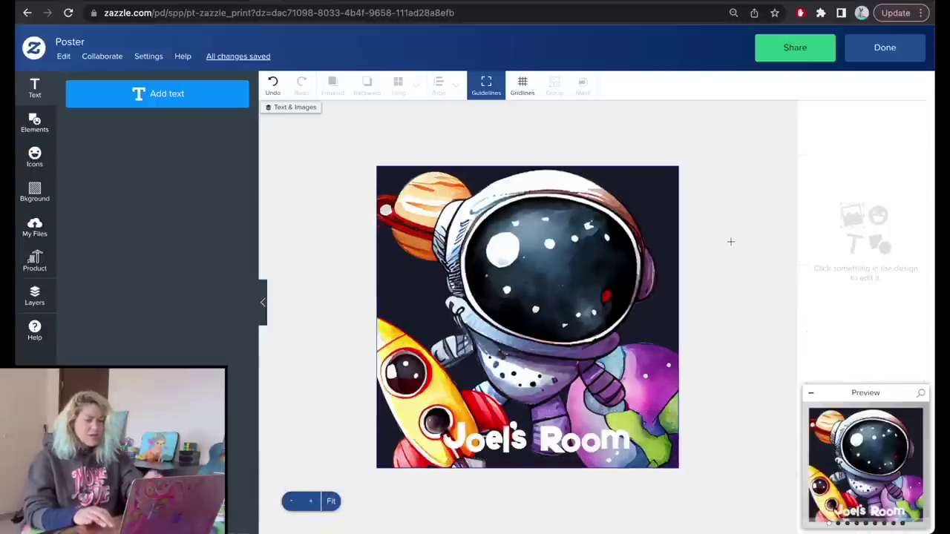
left_click_drag(573, 440, 603, 195)
Shrink the astronaut so its helmet sits lower, leaving dark space for the room-name text above it
left_click_drag(672, 163, 690, 202)
left_click(672, 338)
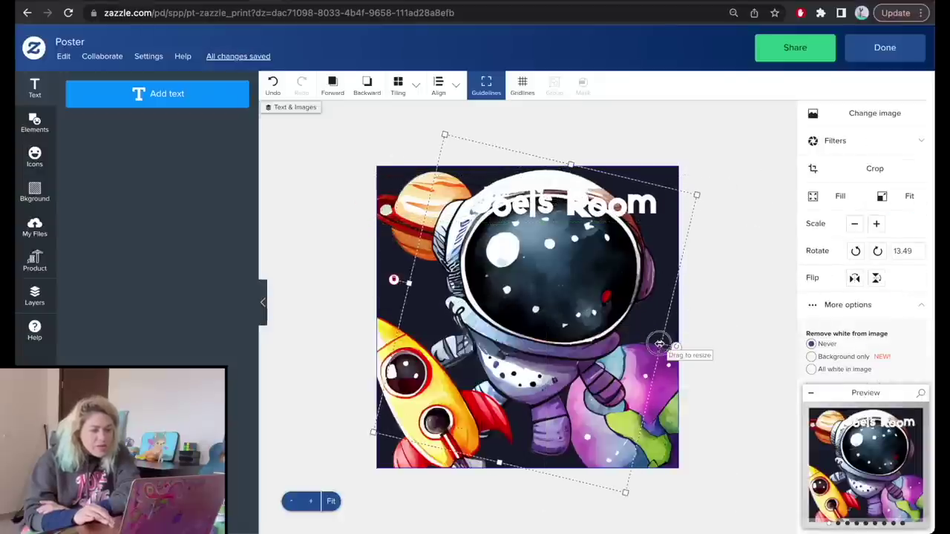
left_click_drag(657, 339, 631, 349)
key("ctrl+z")
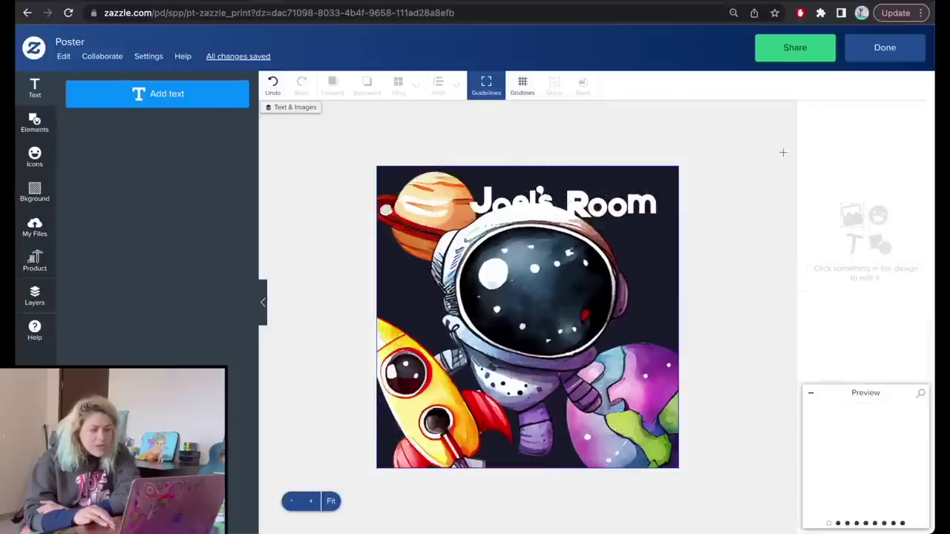
Arch the room-name text with a curvature of 0.9 and rotate it to 20.86 degrees over the helmet's upper-right side
left_click(628, 197)
scroll(886, 269, "down", 4)
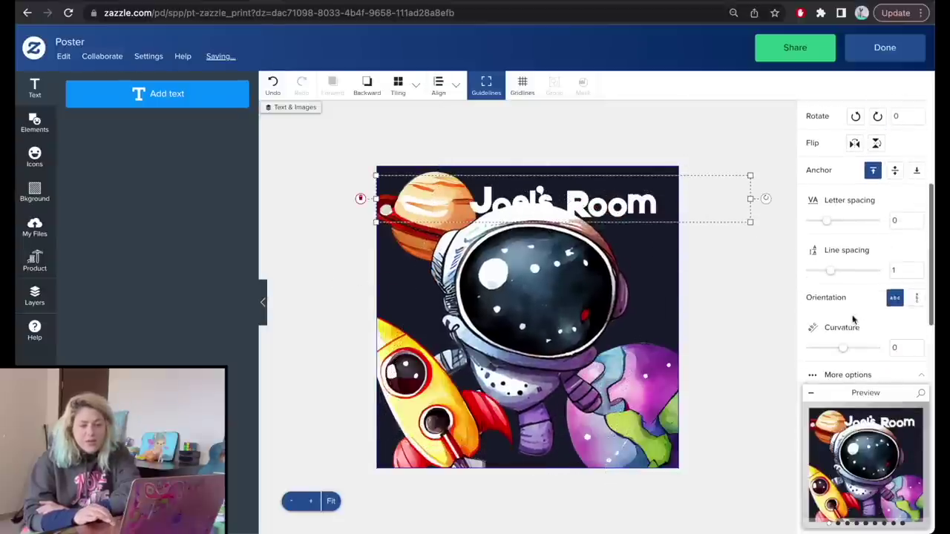
left_click_drag(843, 351, 865, 351)
left_click_drag(672, 193, 649, 236)
left_click_drag(689, 269, 659, 217)
left_click_drag(865, 350, 873, 348)
left_click_drag(592, 206, 615, 207)
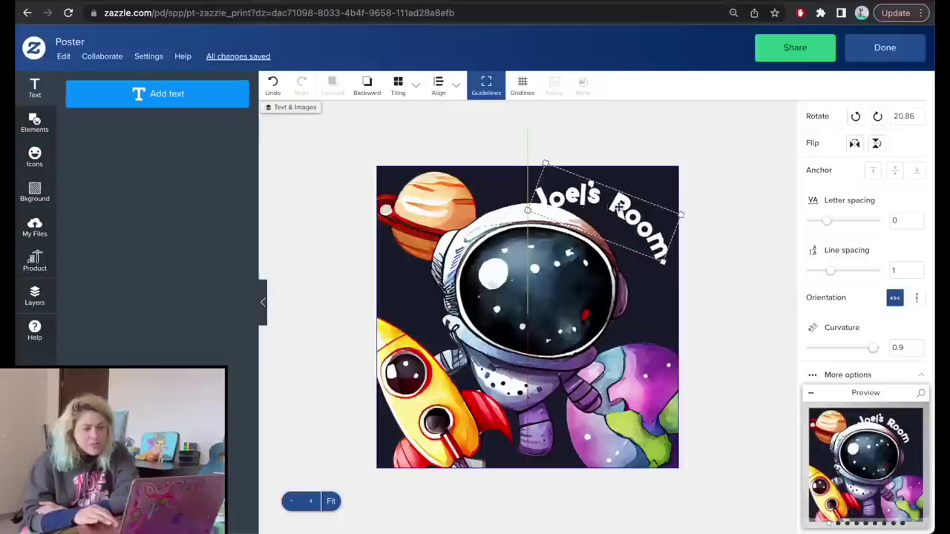
Set the room-name text's curvature to 0.8 and rotate it to 33.89 degrees, following the helmet's upper-right edge
left_click_drag(690, 248, 687, 260)
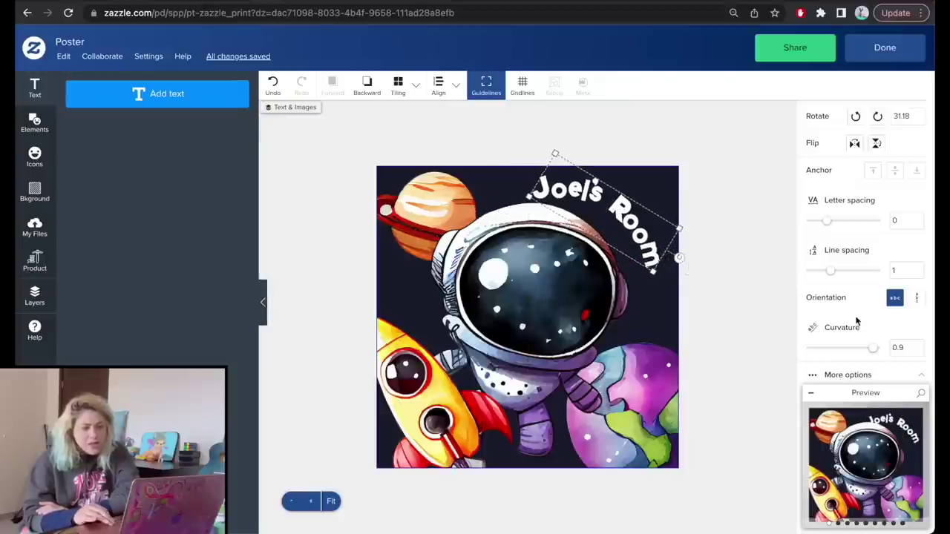
left_click_drag(867, 349, 870, 348)
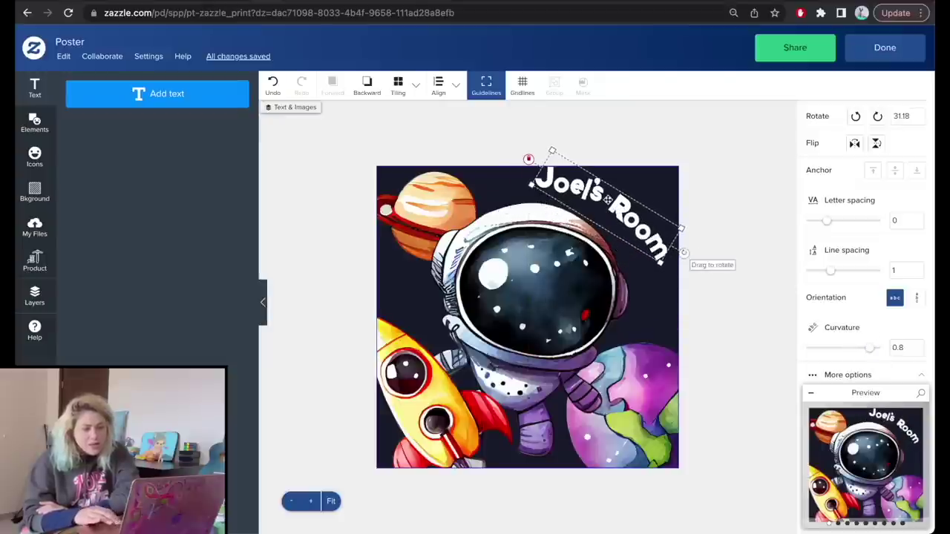
left_click_drag(615, 205, 610, 211)
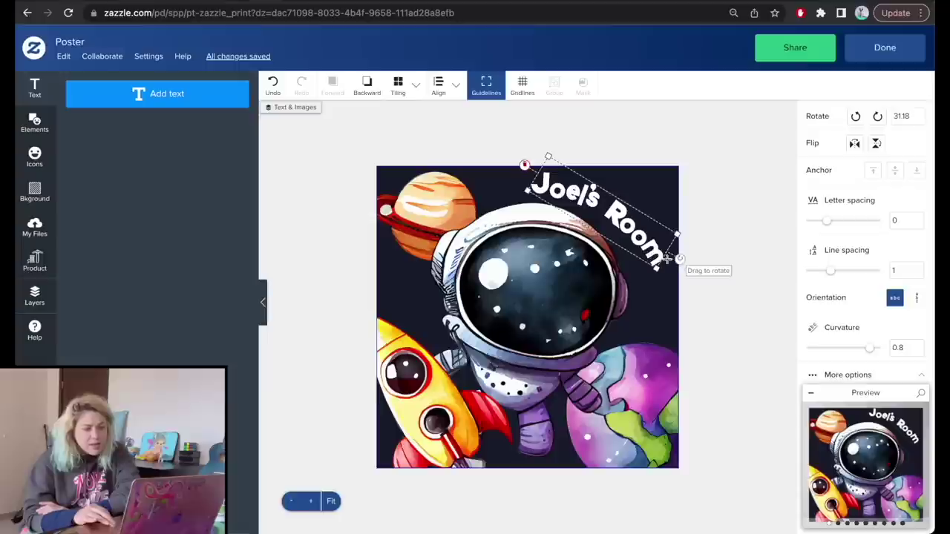
left_click_drag(680, 259, 683, 263)
left_click_drag(627, 232, 643, 236)
left_click(764, 240)
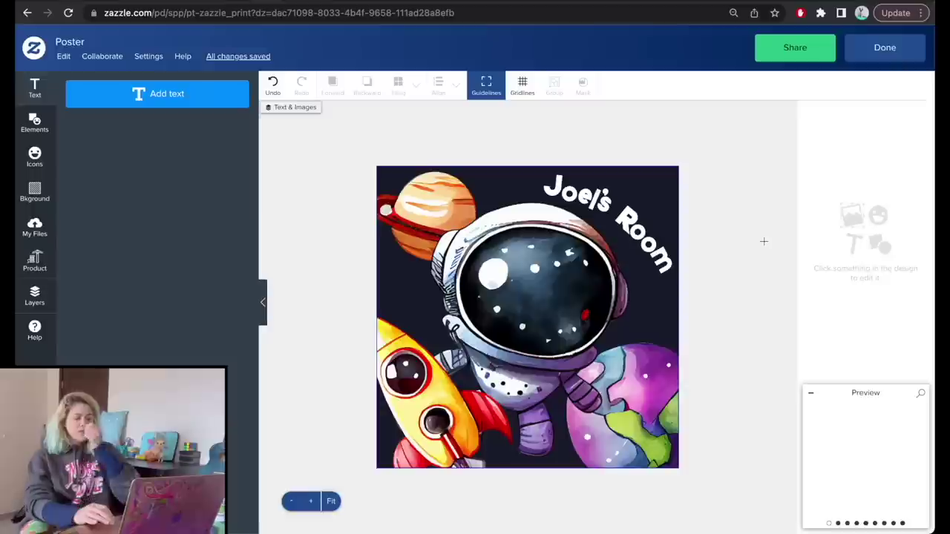
Reduce the room-name text to size 187.6 and rotate it clockwise to about 38.3 degrees beside the helmet
left_click(663, 269)
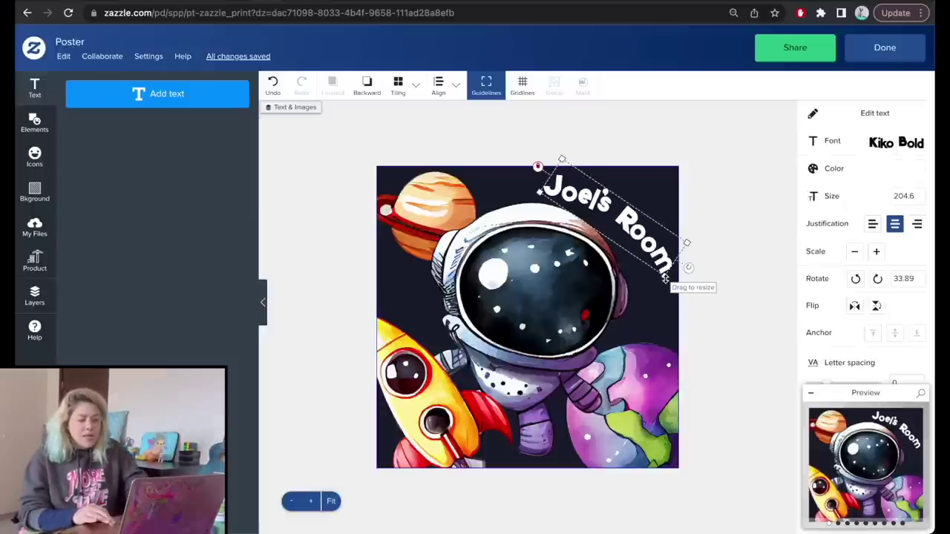
left_click_drag(665, 277, 656, 268)
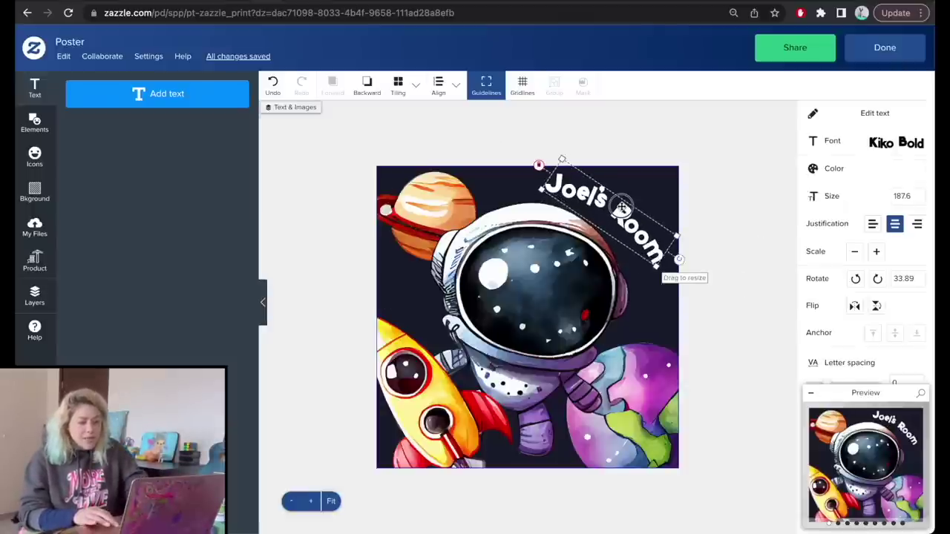
left_click_drag(684, 262, 682, 269)
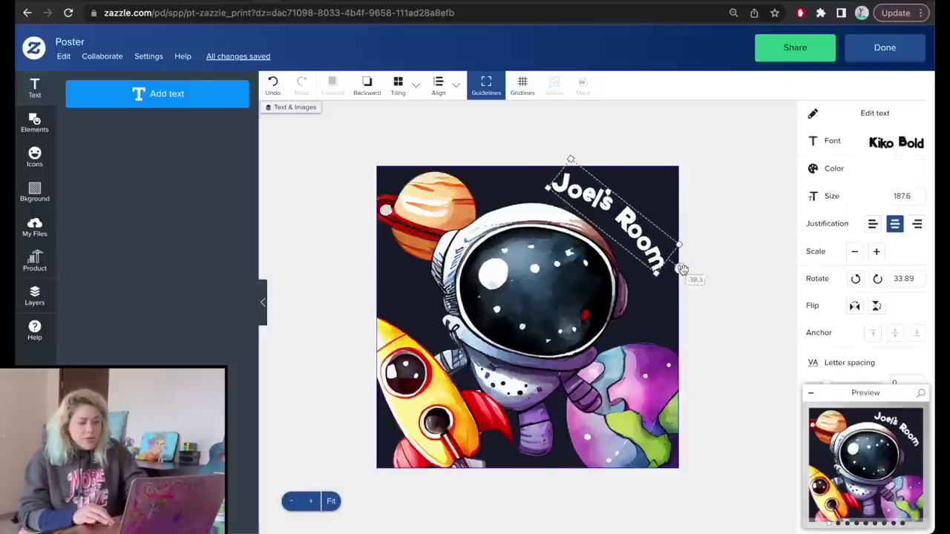
scroll(893, 272, "down", 5)
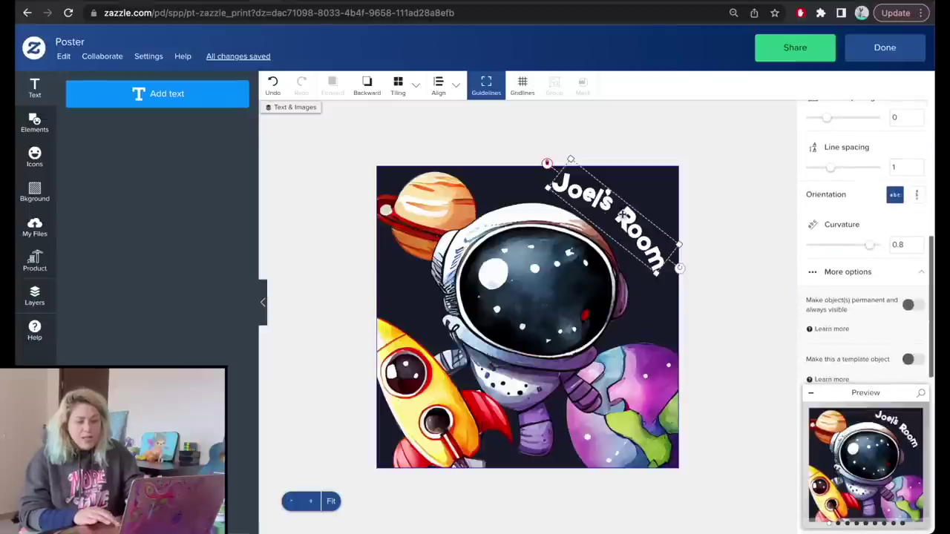
Straighten the astronaut to about 0 degrees, shrink it and centre it lower on the poster
scroll(875, 305, "down", 1)
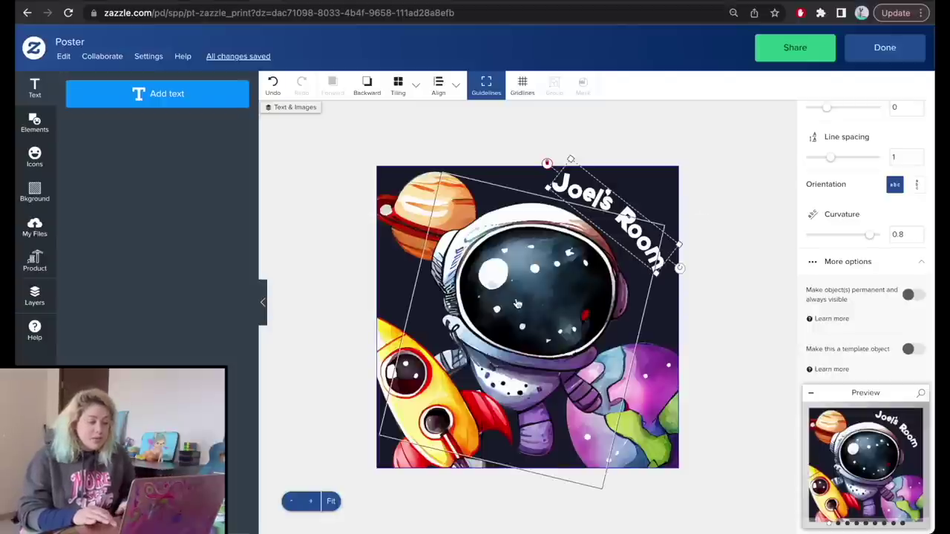
left_click(516, 305)
mouse_move(516, 312)
left_mouse_down()
mouse_move(525, 325)
mouse_move(518, 308)
left_mouse_up()
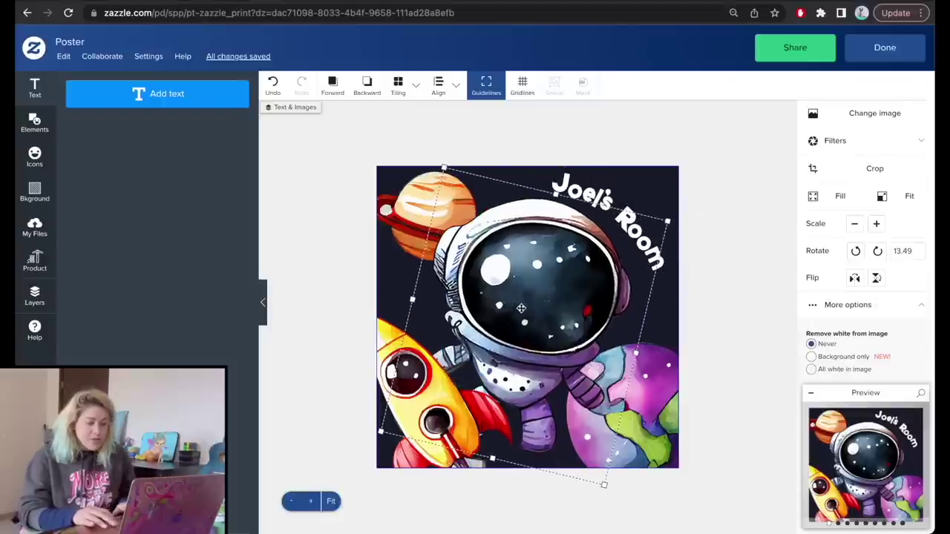
left_click_drag(651, 357, 654, 326)
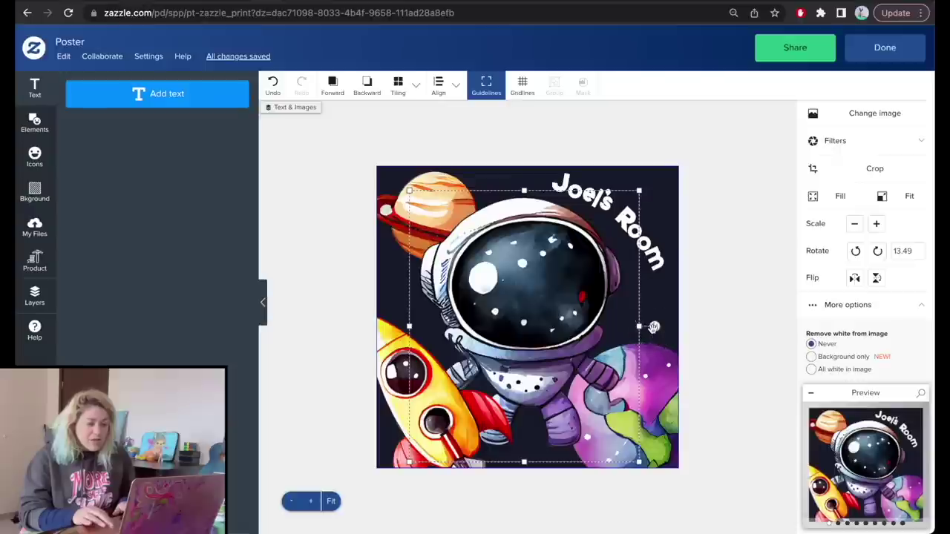
left_click_drag(640, 190, 625, 208)
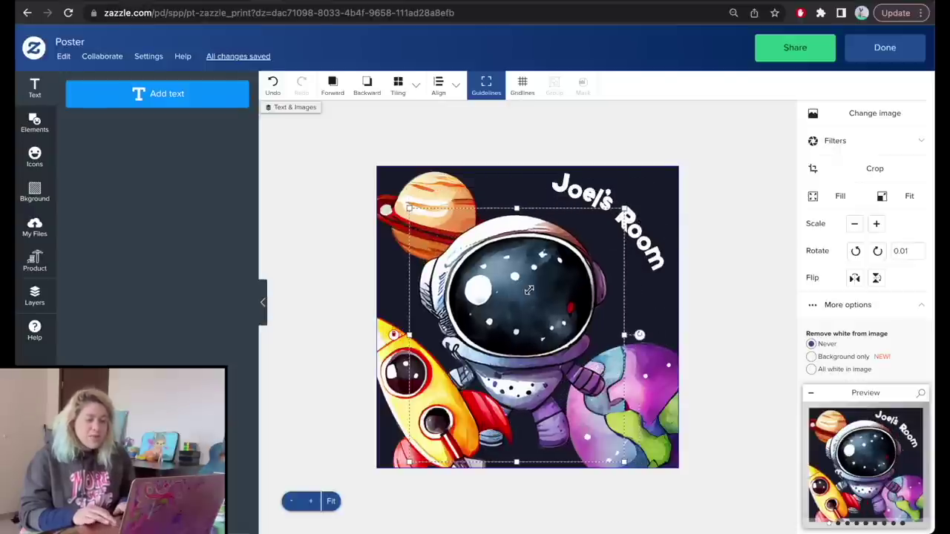
left_click_drag(531, 287, 544, 288)
Straighten the arched room-name text to about 0 degrees and centre it above the astronaut's helmet
left_click(638, 219)
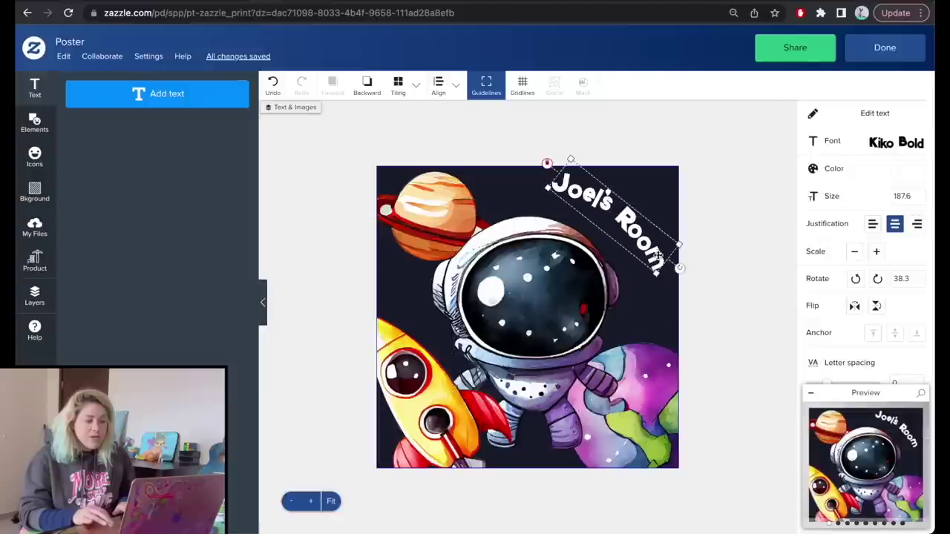
left_click_drag(687, 254, 697, 216)
left_click_drag(635, 213, 543, 198)
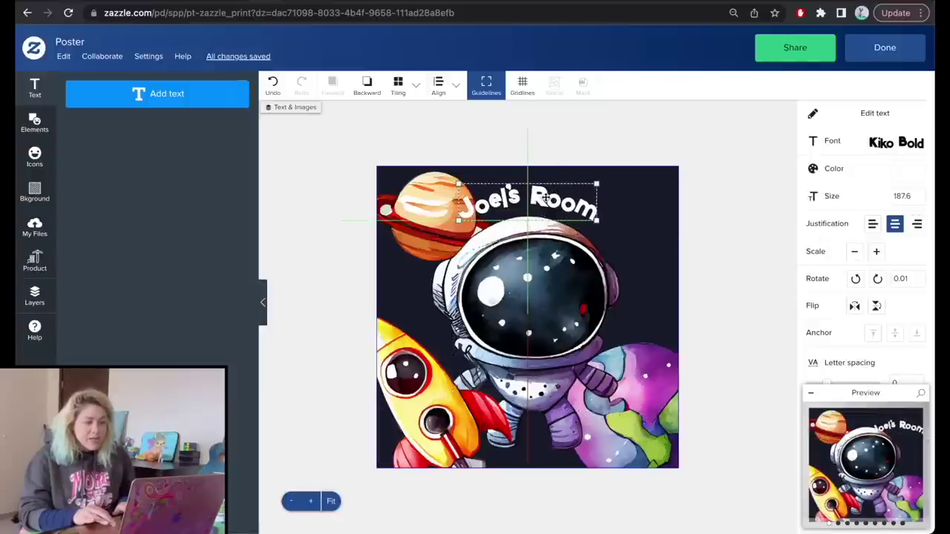
left_click(683, 220)
Shrink and rotate the ringed planet and move it into the poster's upper-left corner, clear of the room-name text
left_click(425, 223)
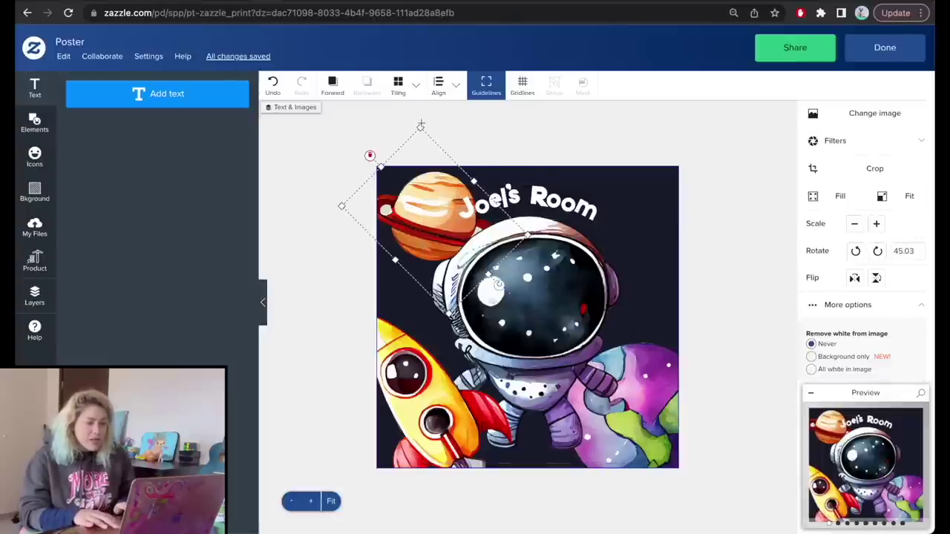
left_click_drag(419, 128, 420, 163)
left_click_drag(415, 222, 394, 189)
Place a smaller copy of the rocket in the poster's upper-right corner, rotated to 6.5 degrees and clear of the text
left_click(403, 389)
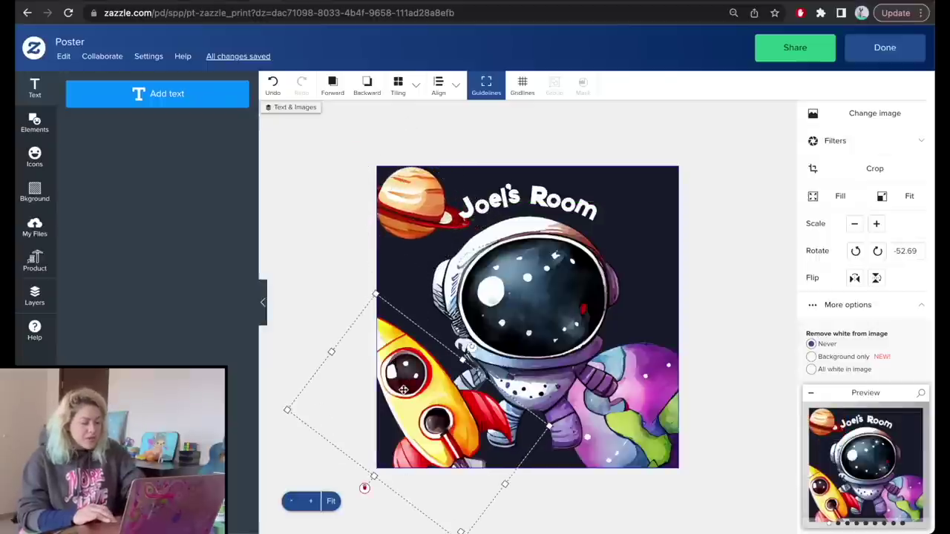
left_click_drag(413, 410, 643, 228)
left_click_drag(691, 356, 687, 229)
left_click_drag(670, 135, 594, 267)
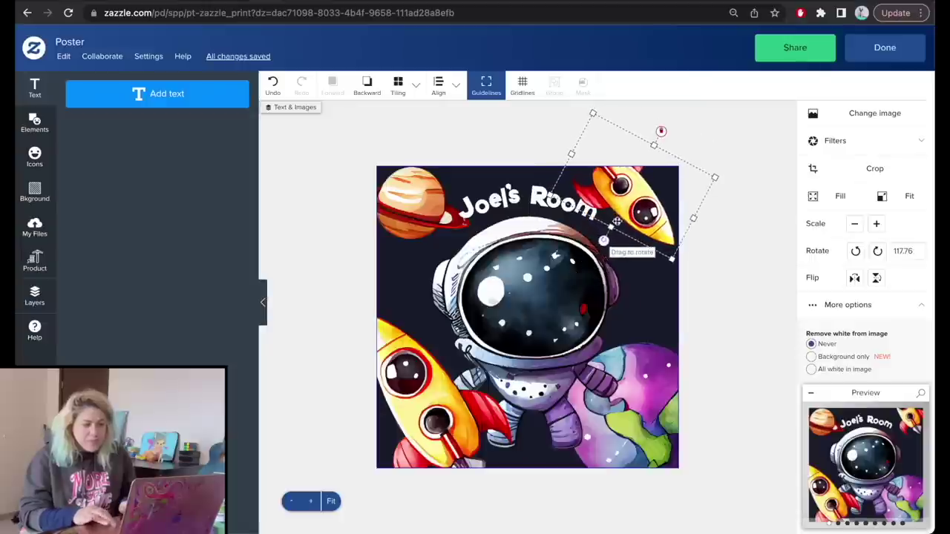
left_click_drag(716, 178, 653, 187)
left_click_drag(629, 231, 649, 226)
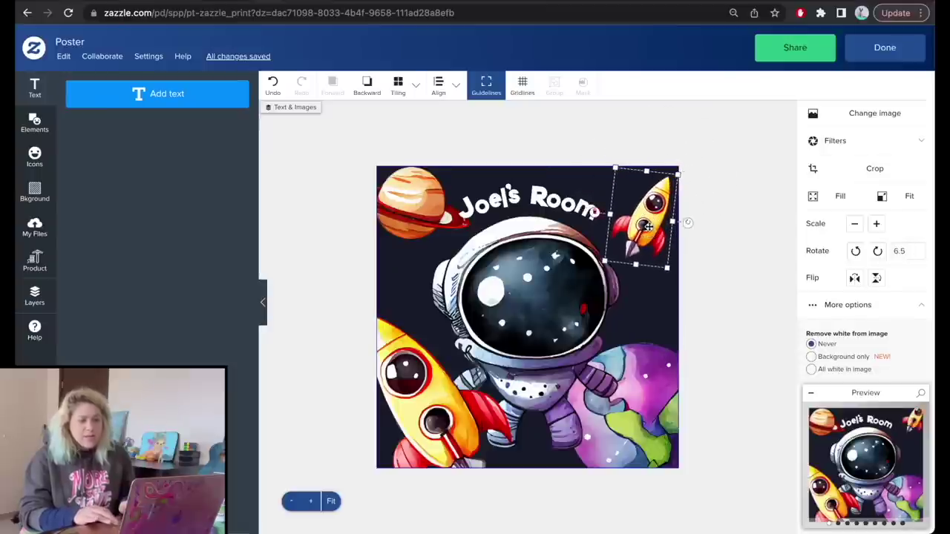
Make the room-name text a template object editable on the product page and finish the poster design
left_click(586, 208)
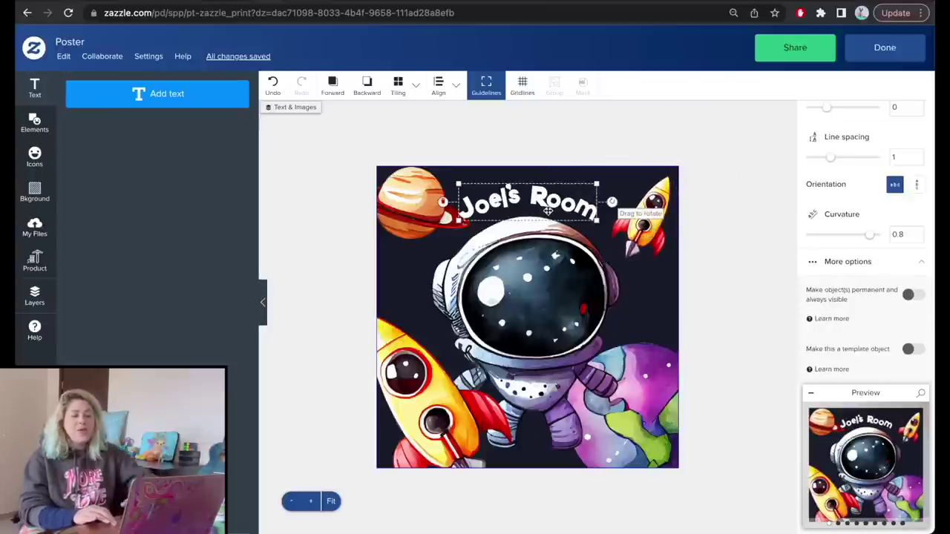
left_click(919, 349)
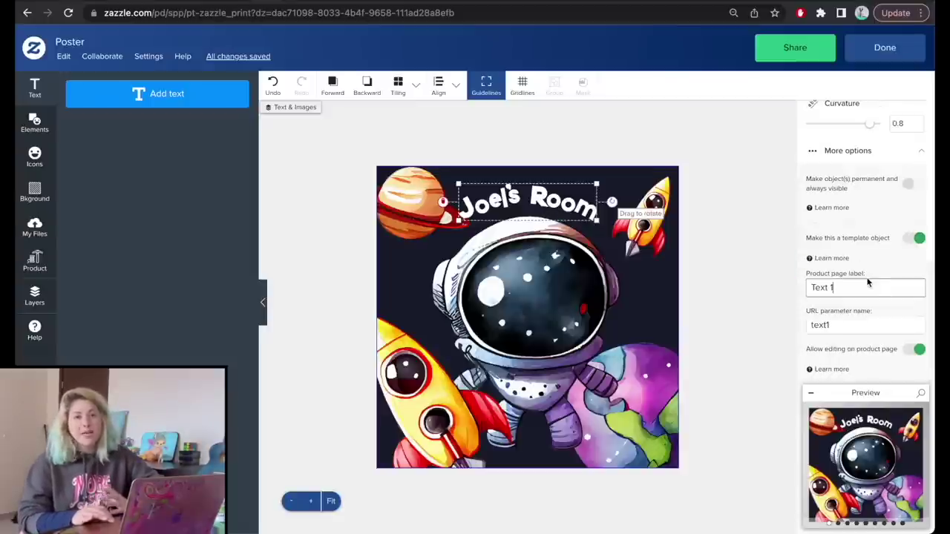
left_click(886, 45)
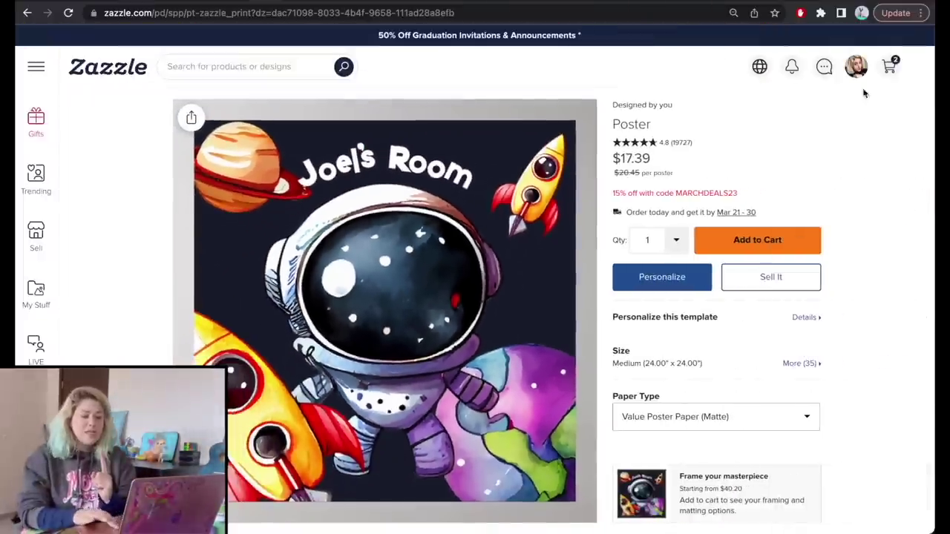
Personalise the template by replacing the child's name in the room-name text with another first name
left_click(804, 325)
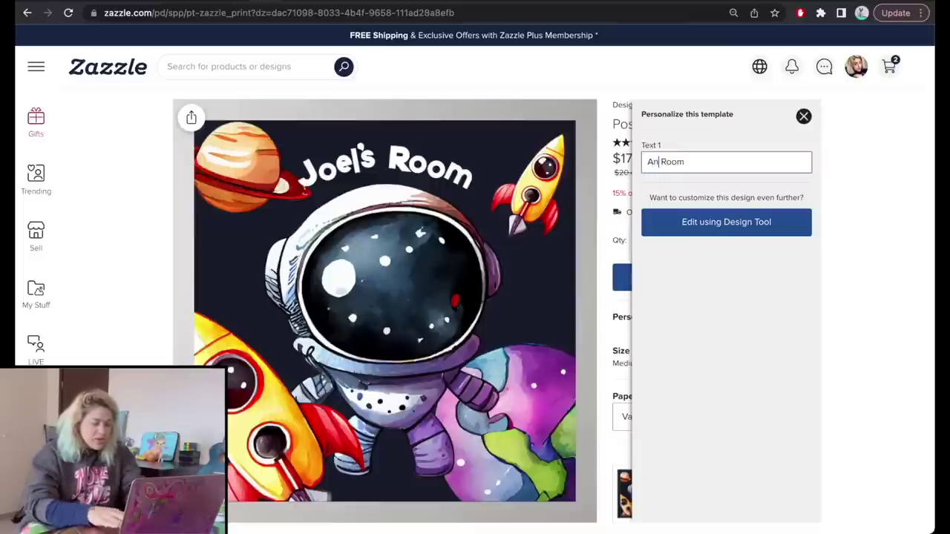
type("Angelk")
key("BackSpace")
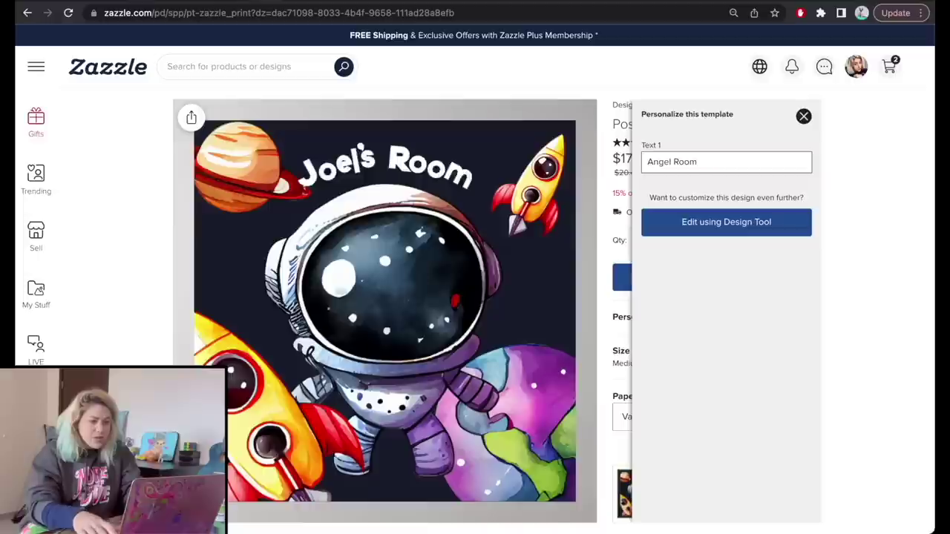
type("a's")
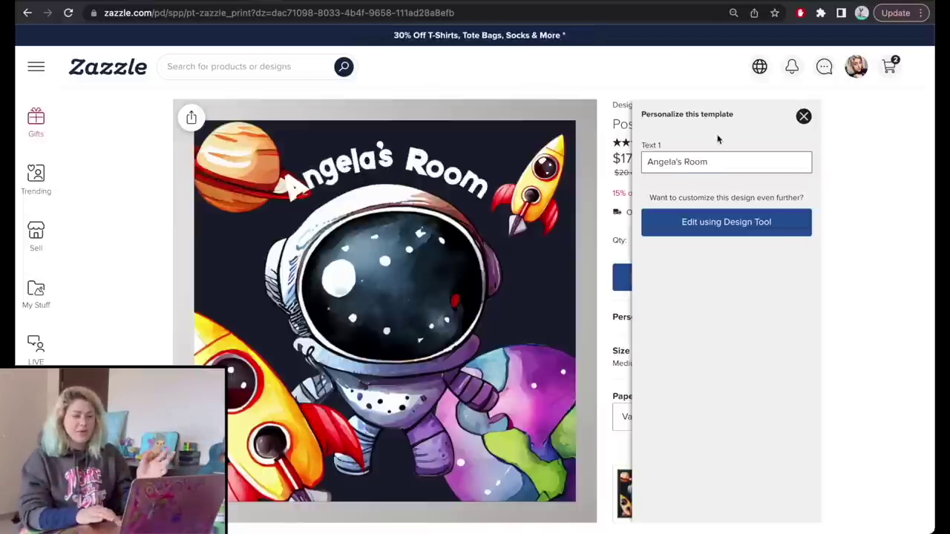
left_click(893, 247)
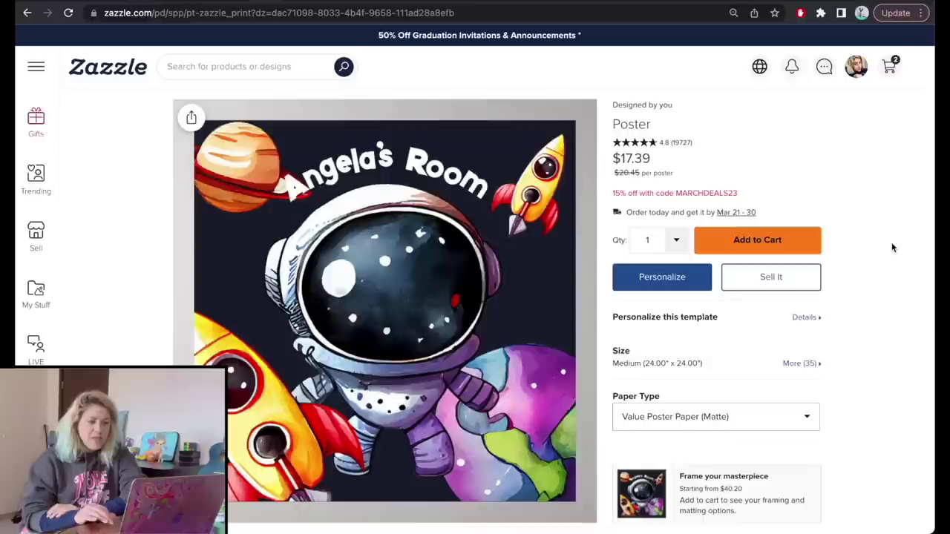
Start posting the poster for sale and title it "Astronaut painting for kids rooms poster"
left_click(788, 282)
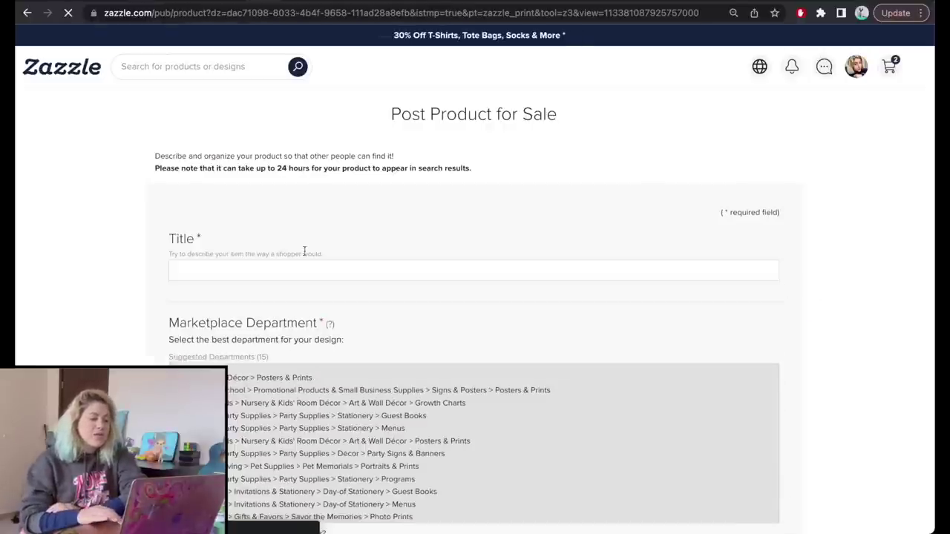
scroll(305, 251, "down", 2)
left_click(267, 177)
type("Astronaut painting for kids rooms")
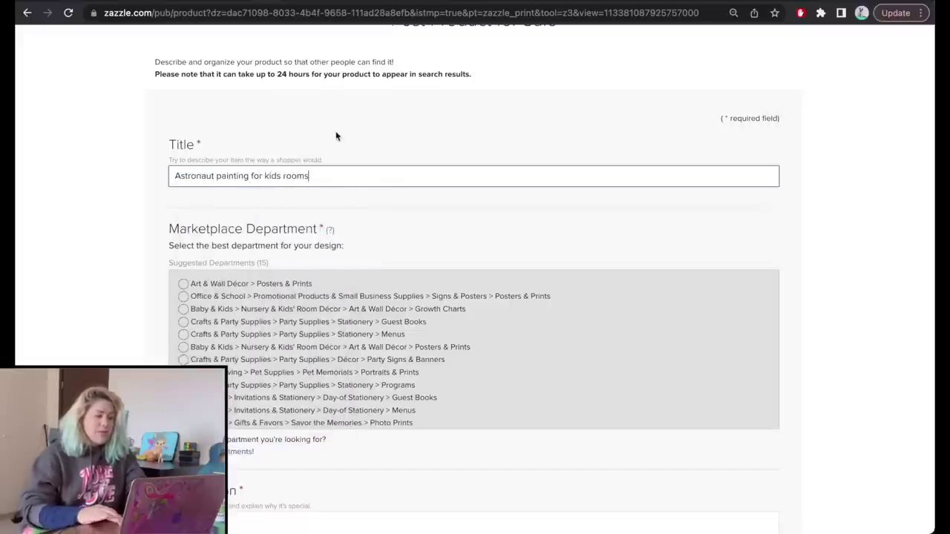
left_click(335, 135)
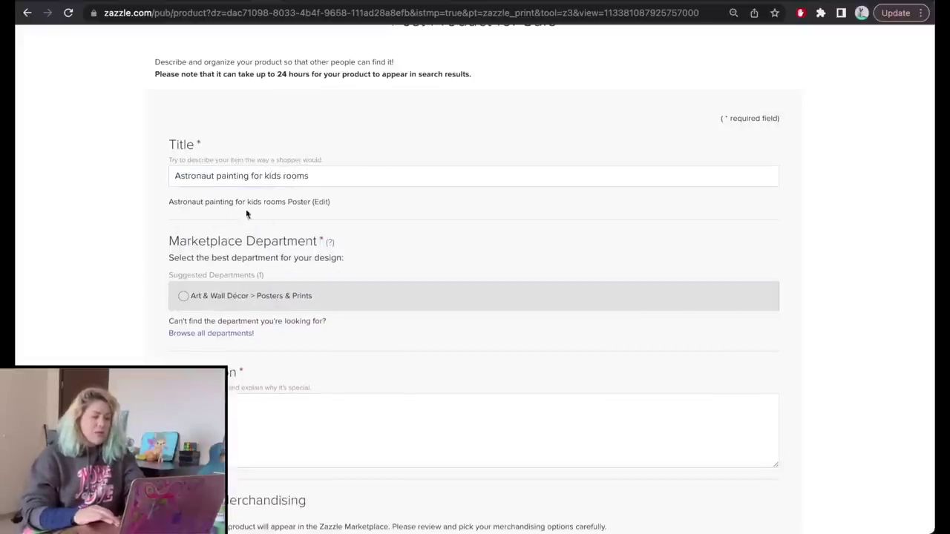
left_click(313, 178)
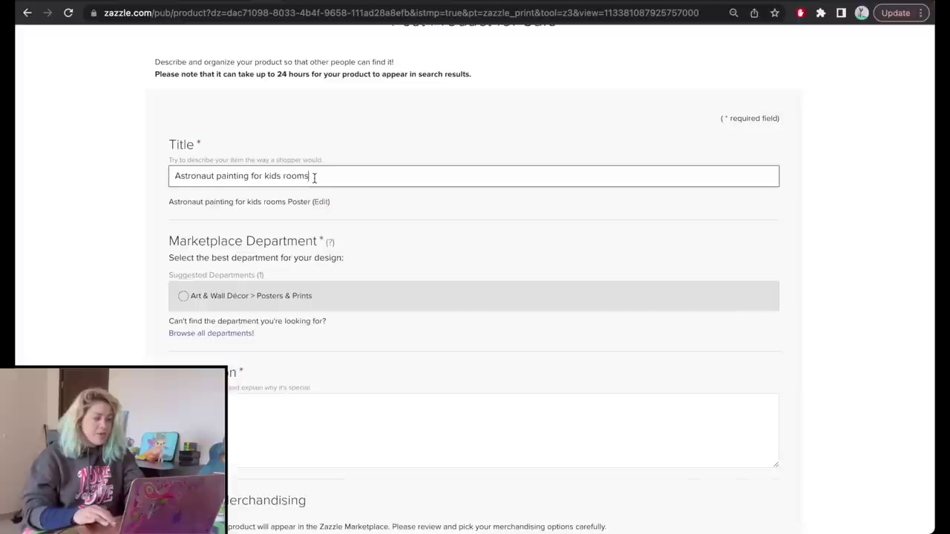
left_click(299, 190)
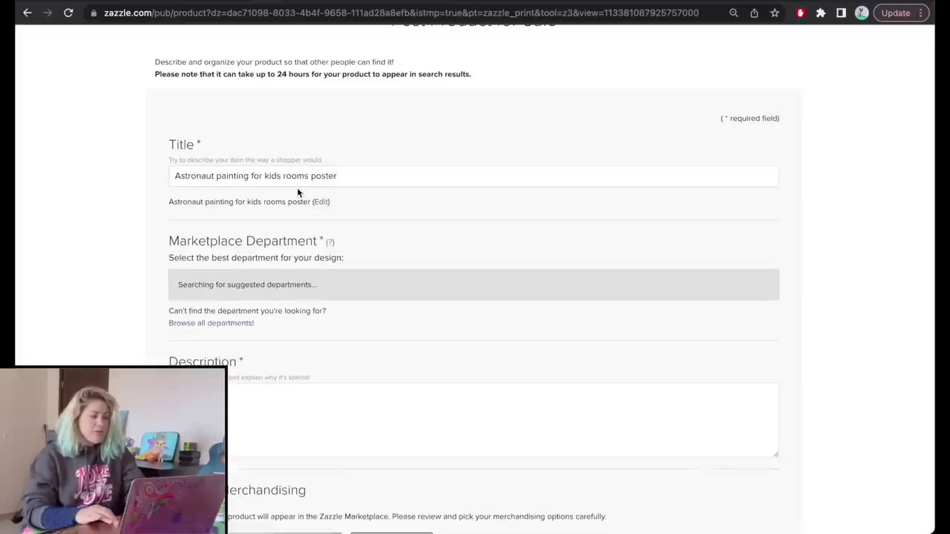
Assign the Art & Wall Décor > Posters & Prints department and reuse the title as the product description
triple_click(300, 177)
key("ctrl+c")
left_click(183, 297)
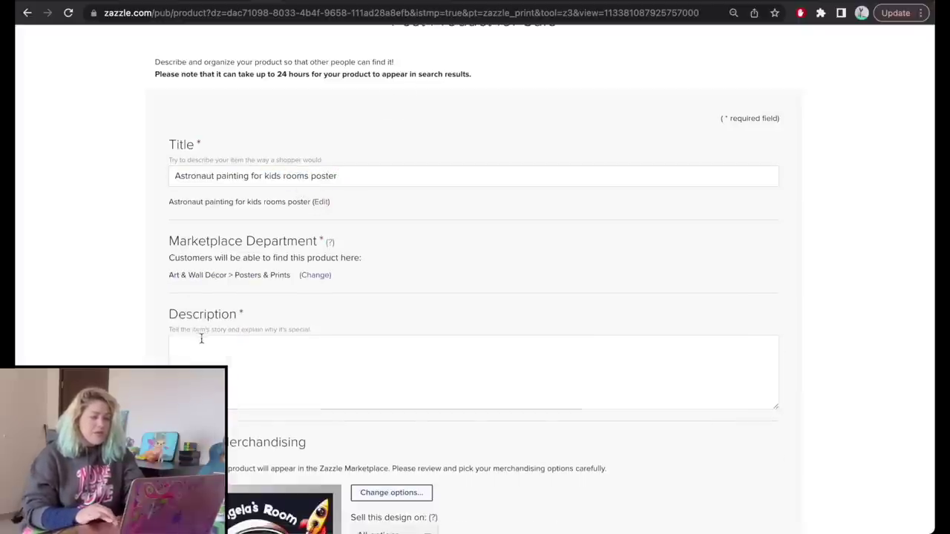
left_click(202, 338)
key("ctrl+v")
Limit sales of the design to this aspect ratio only and add tags including kids painting and kids wall art
scroll(386, 223, "down", 6)
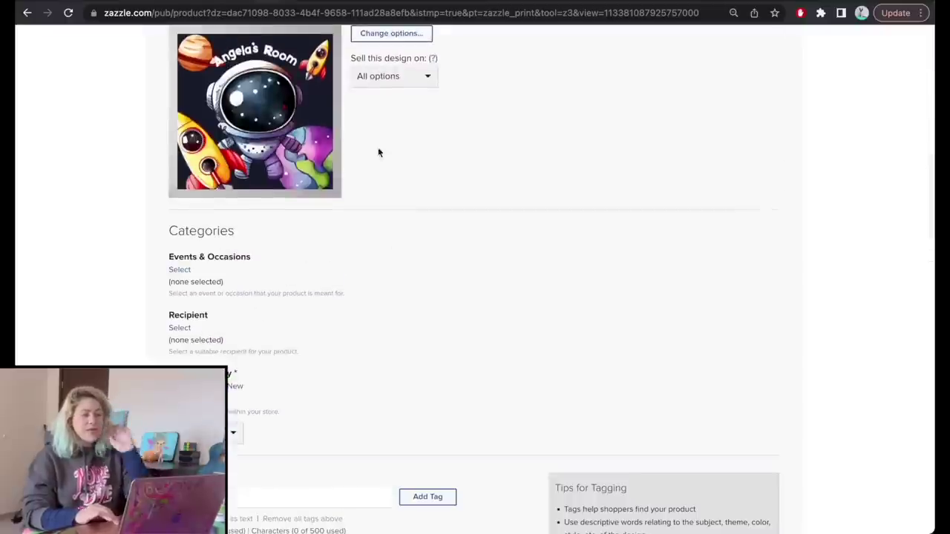
left_click(398, 77)
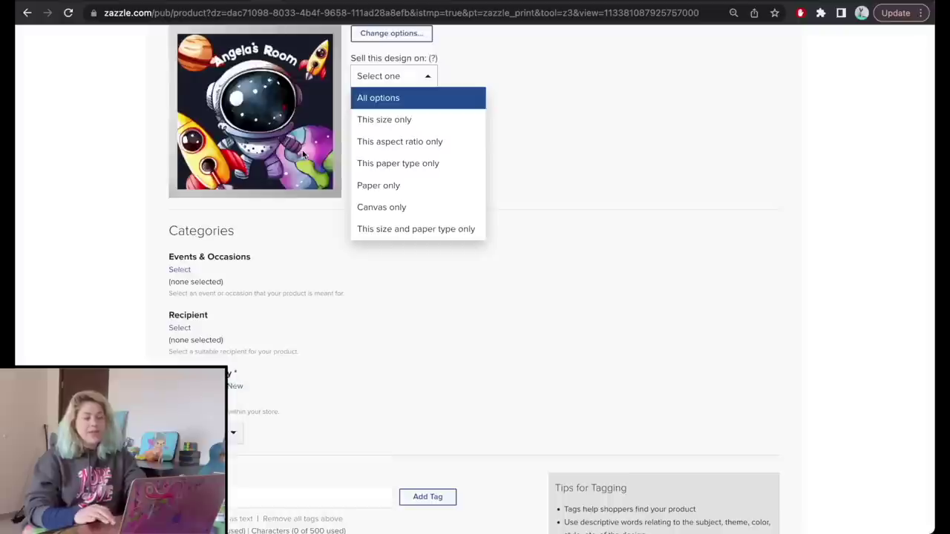
left_click(401, 141)
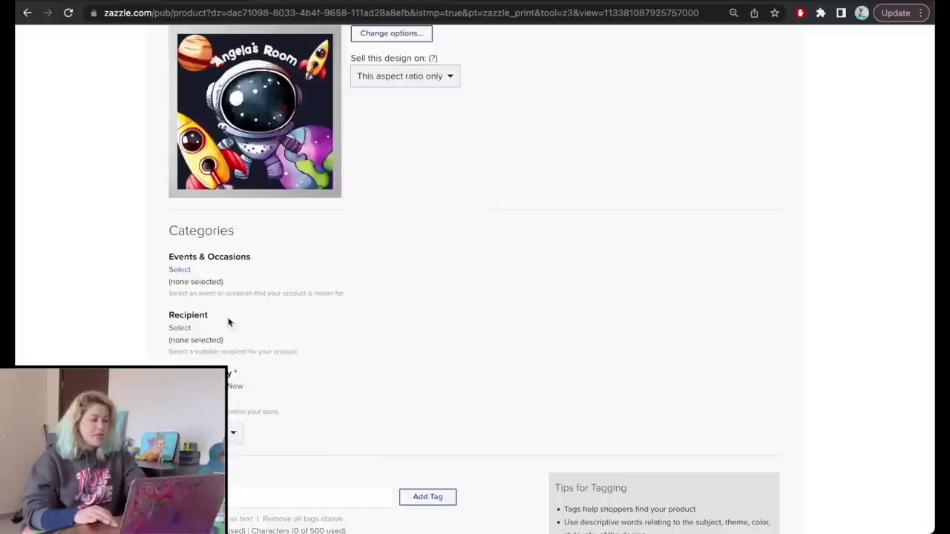
scroll(228, 321, "down", 3)
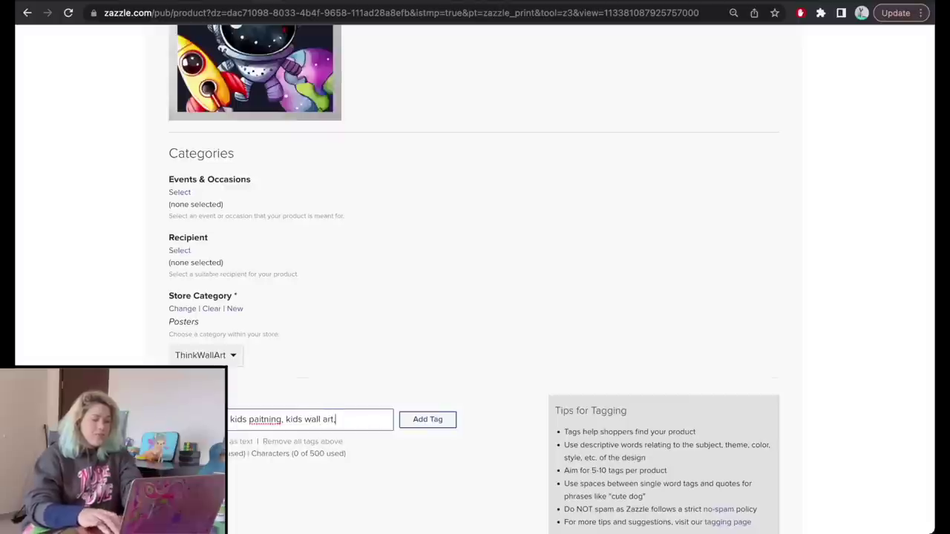
key("Return")
Complete the remaining listing options with Instant Download enabled and post the poster for sale
scroll(173, 221, "down", 5)
left_click(173, 217)
scroll(174, 223, "down", 10)
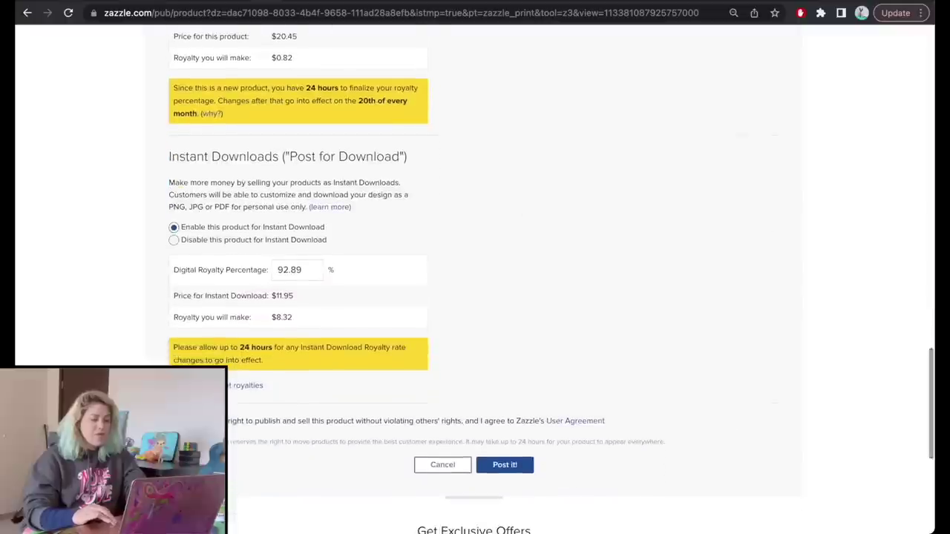
left_click(511, 468)
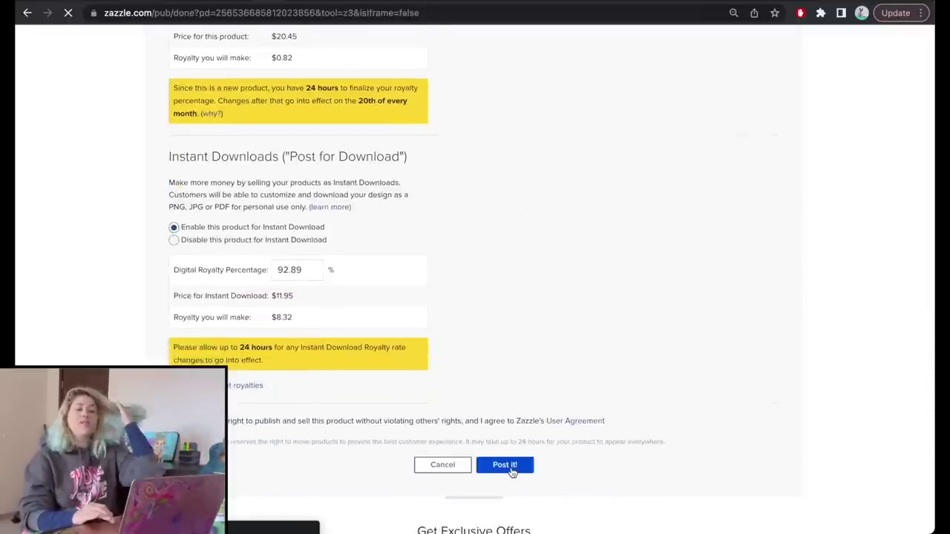
Open the posted poster's product page and examine its mockup images, including the wall above the desk
scroll(263, 285, "down", 15)
scroll(267, 357, "up", 6)
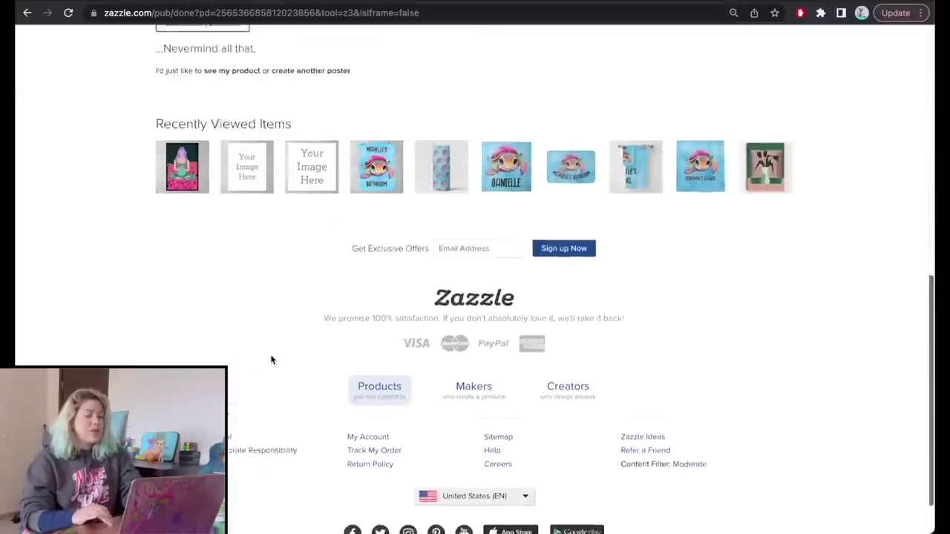
left_click(244, 428)
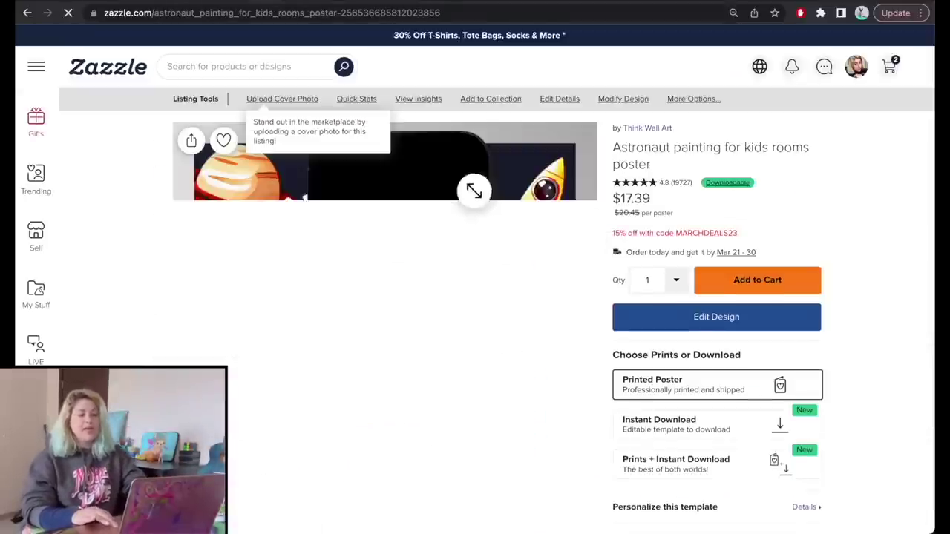
scroll(478, 338, "down", 5)
left_click(479, 342)
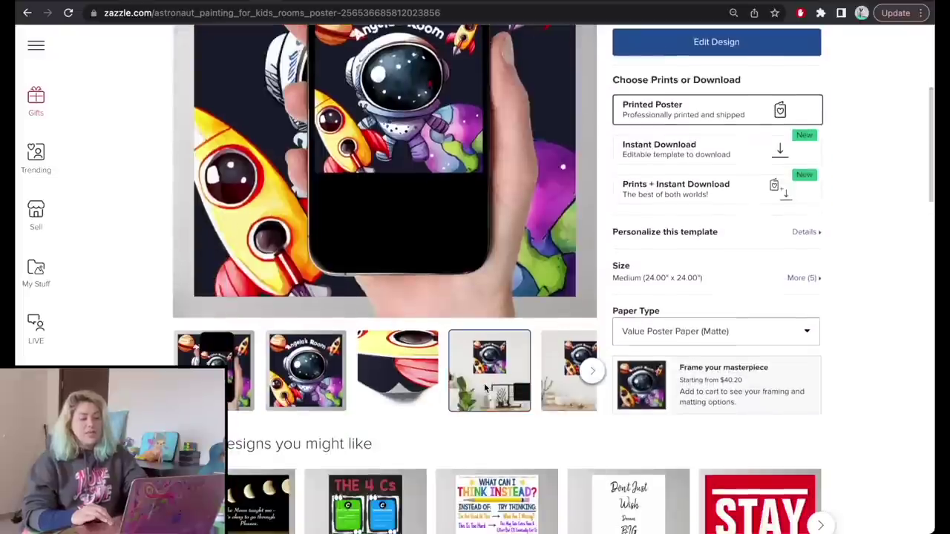
scroll(544, 434, "up", 5)
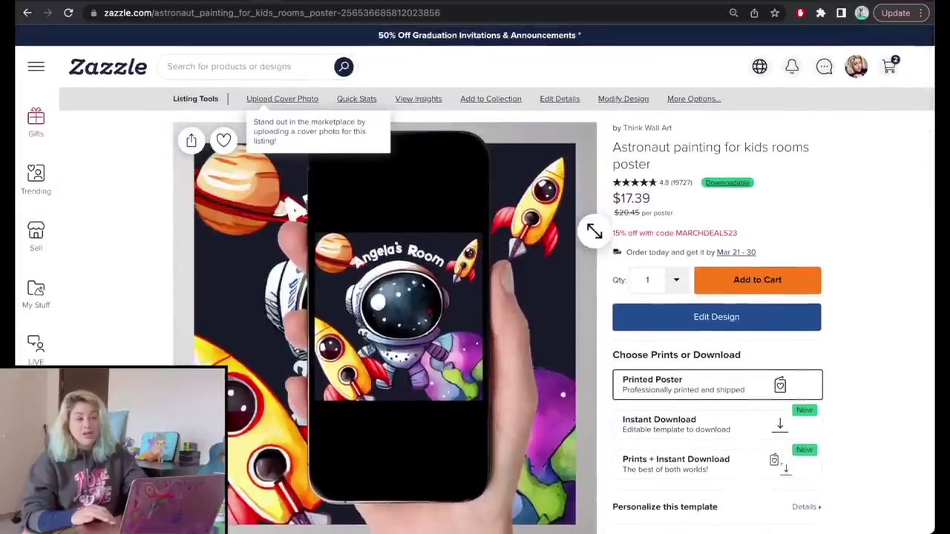
scroll(594, 231, "down", 5)
scroll(587, 209, "up", 3)
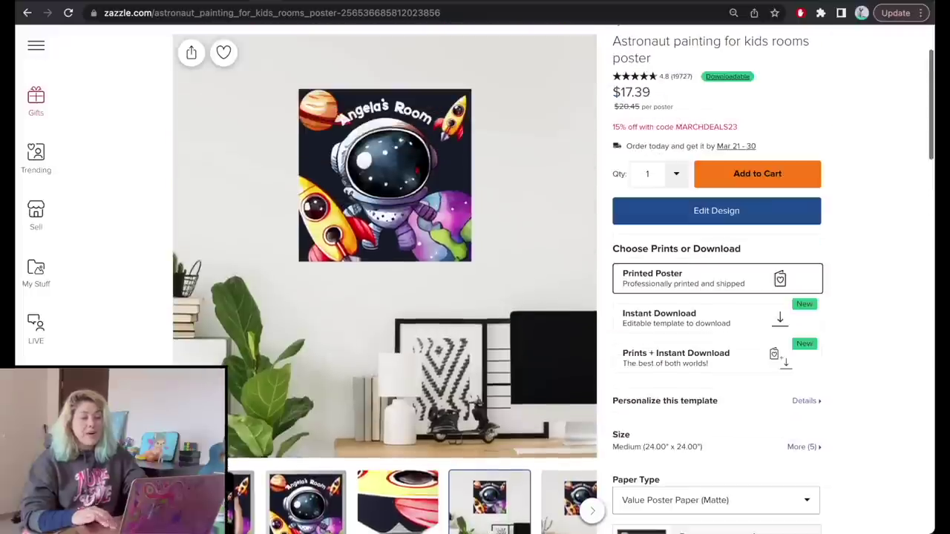